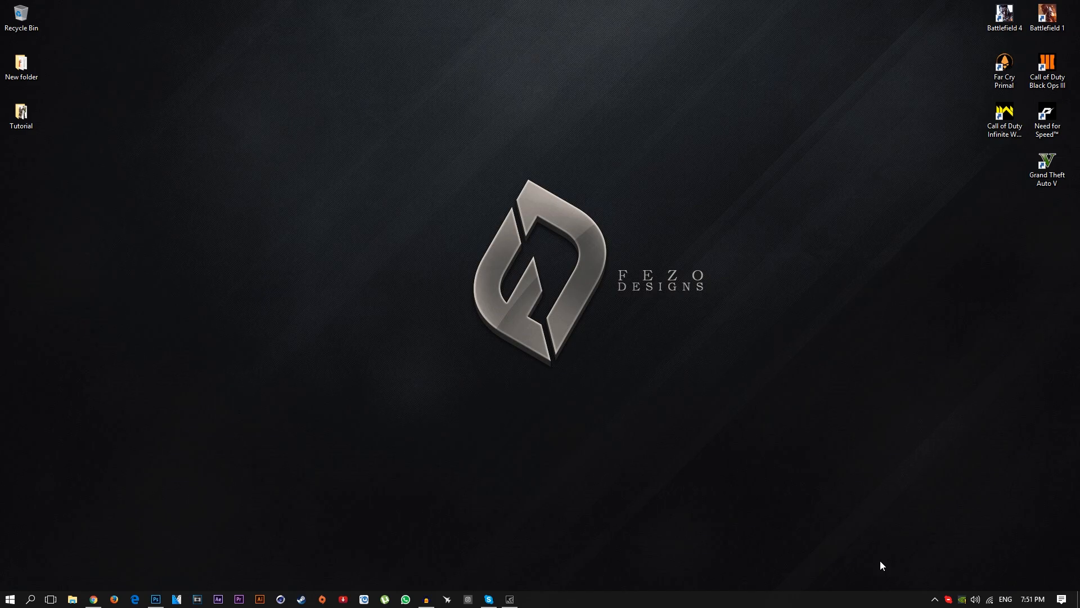
- Switch to Chrome and look through the image results for Overwatch maps and Overwatch character PNGs
click(94, 598)
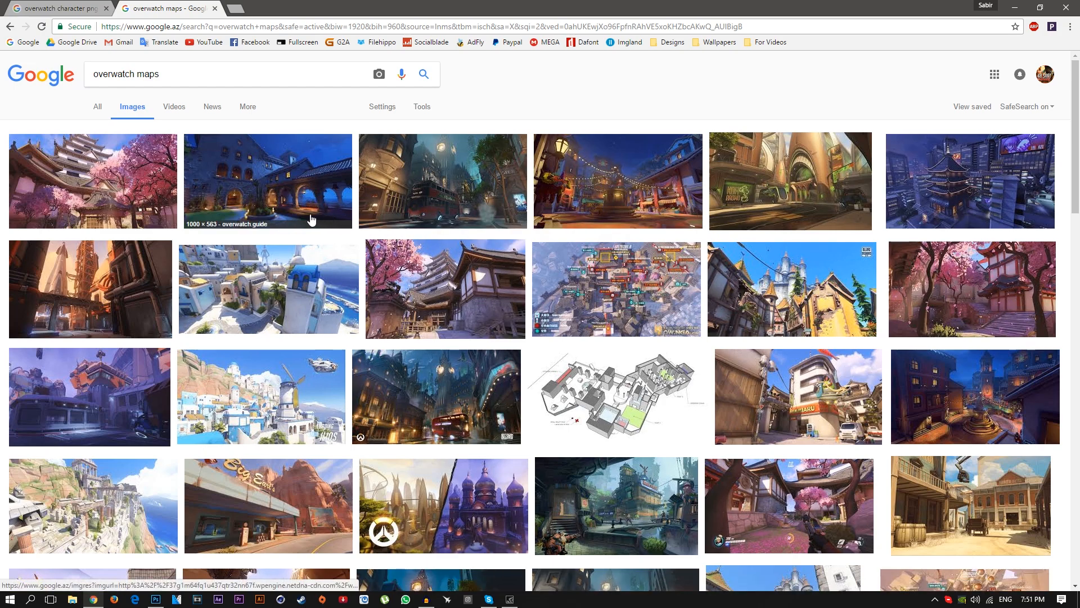
click(62, 8)
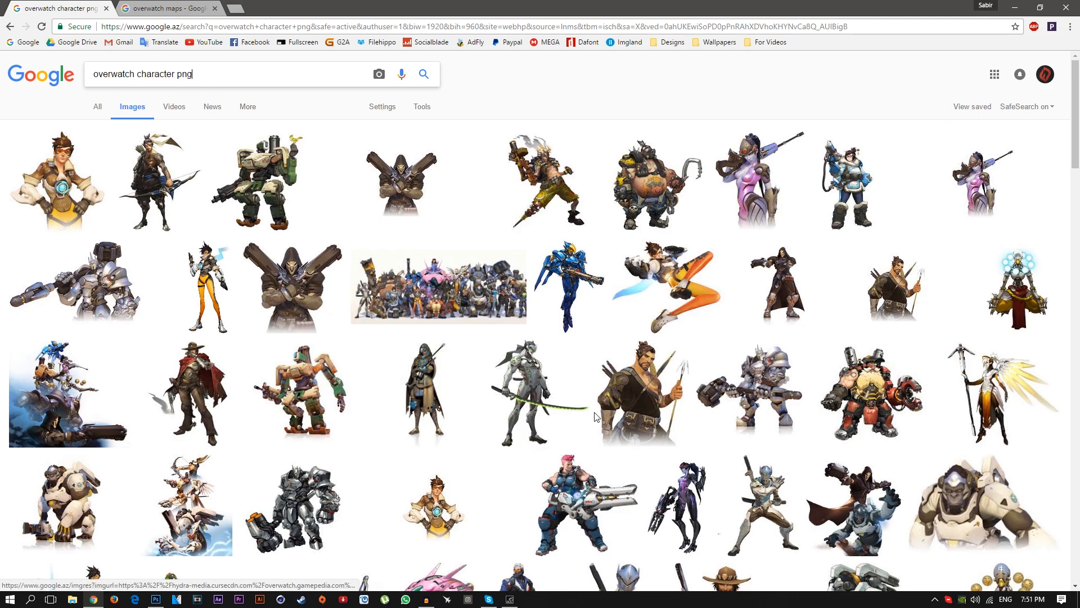
scroll(596, 416, down, 3)
scroll(724, 487, down, 3)
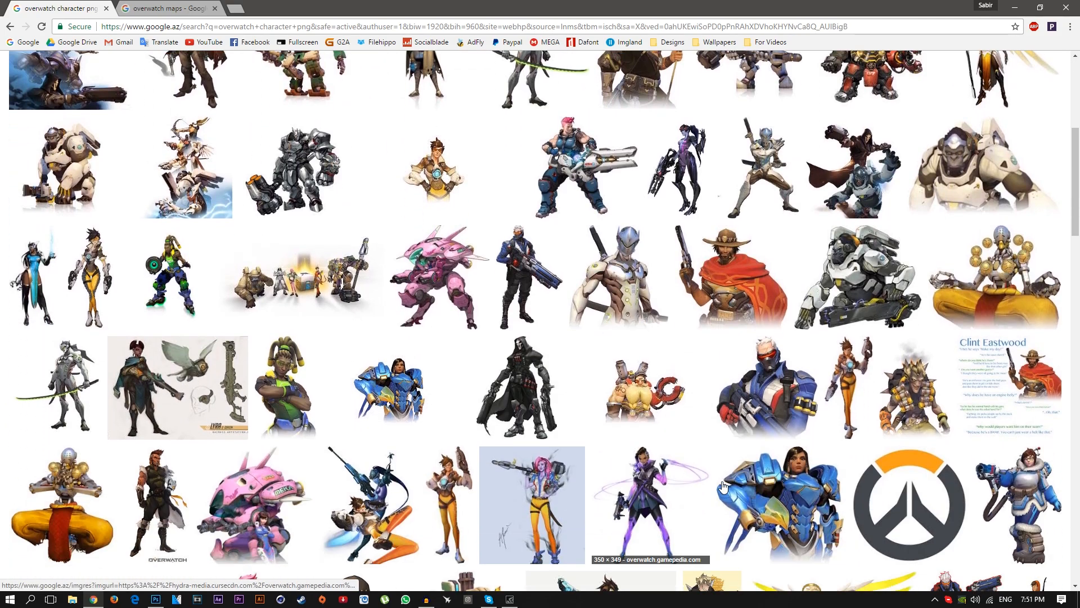
scroll(399, 355, up, 6)
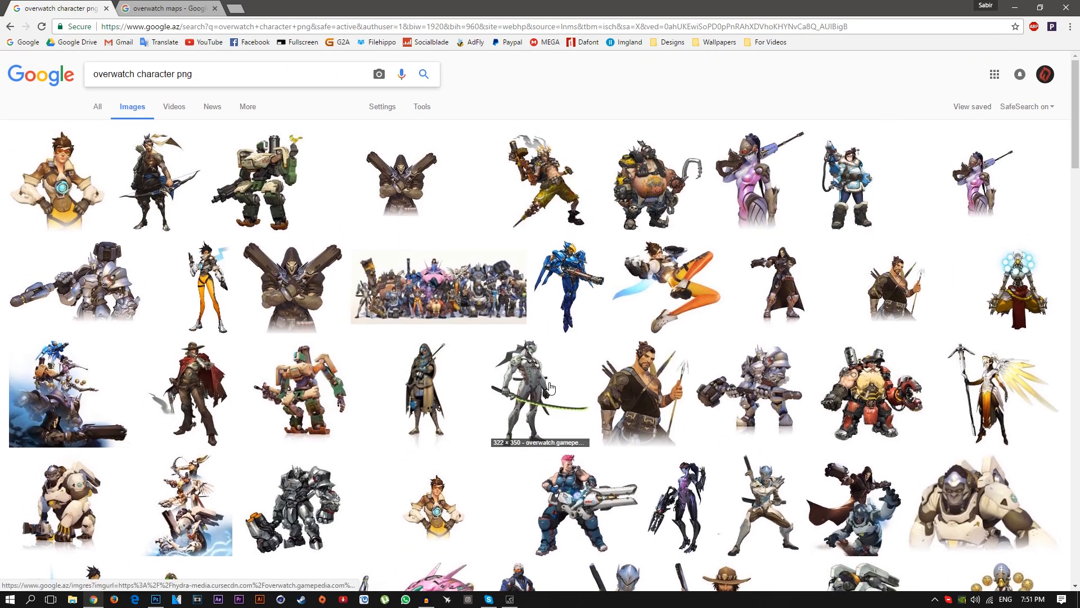
- Switch to Photoshop, create a new 1280 × 720 pixel document and fill its background with black
click(156, 598)
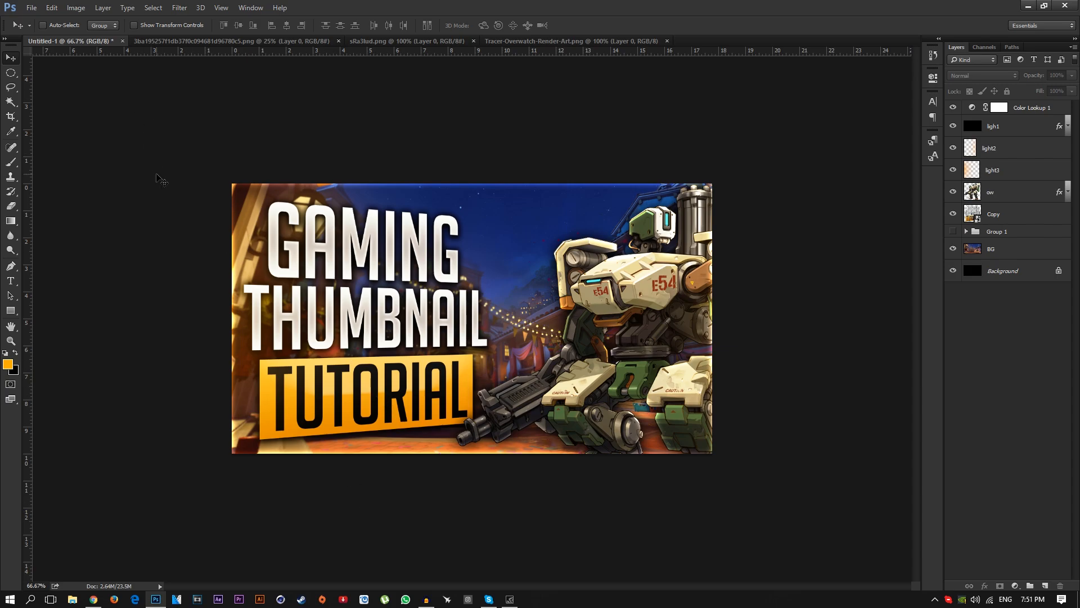
click(31, 8)
click(39, 21)
click(478, 213)
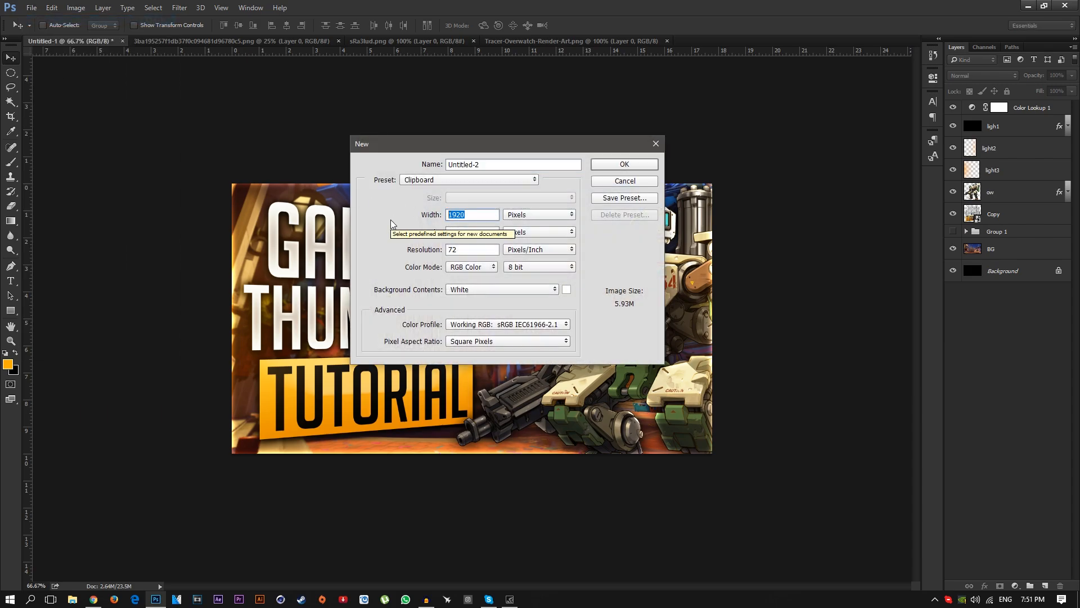
text(1280)
key(Tab)
text(720)
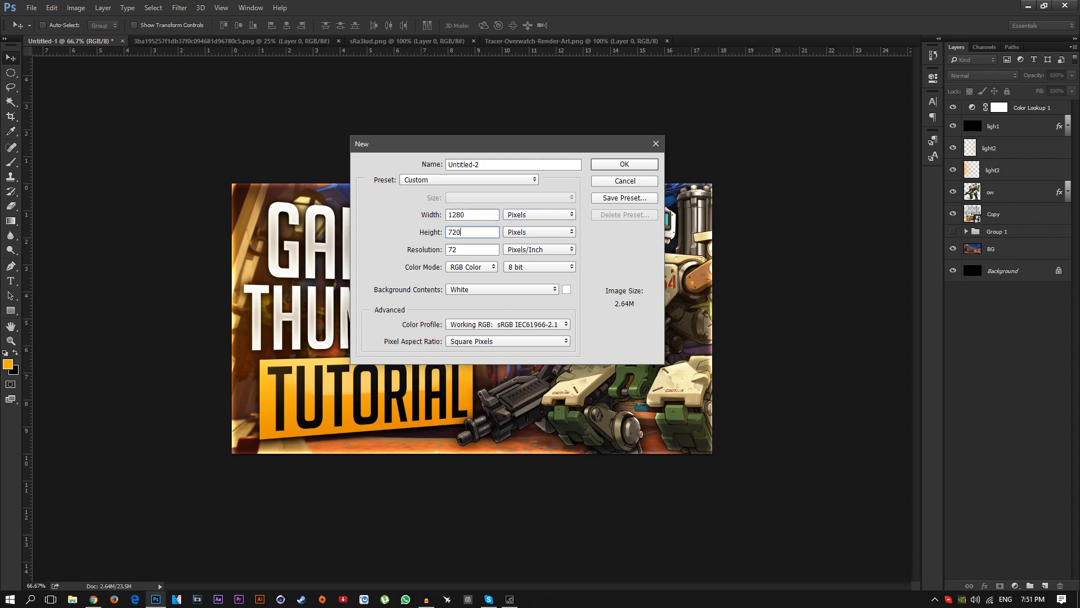
click(609, 166)
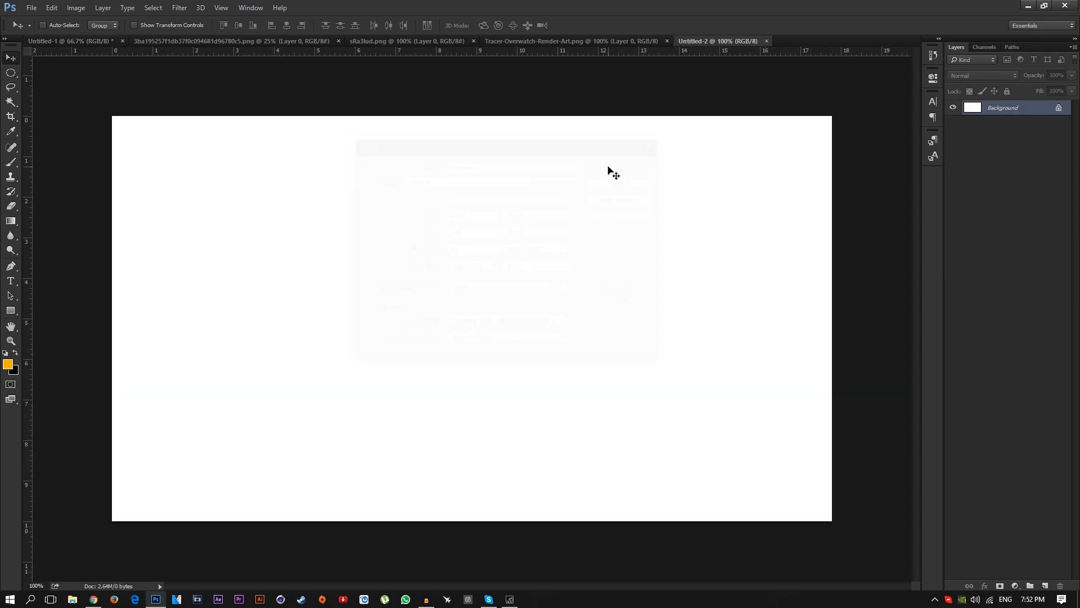
key(d)
key(alt+BackSpace)
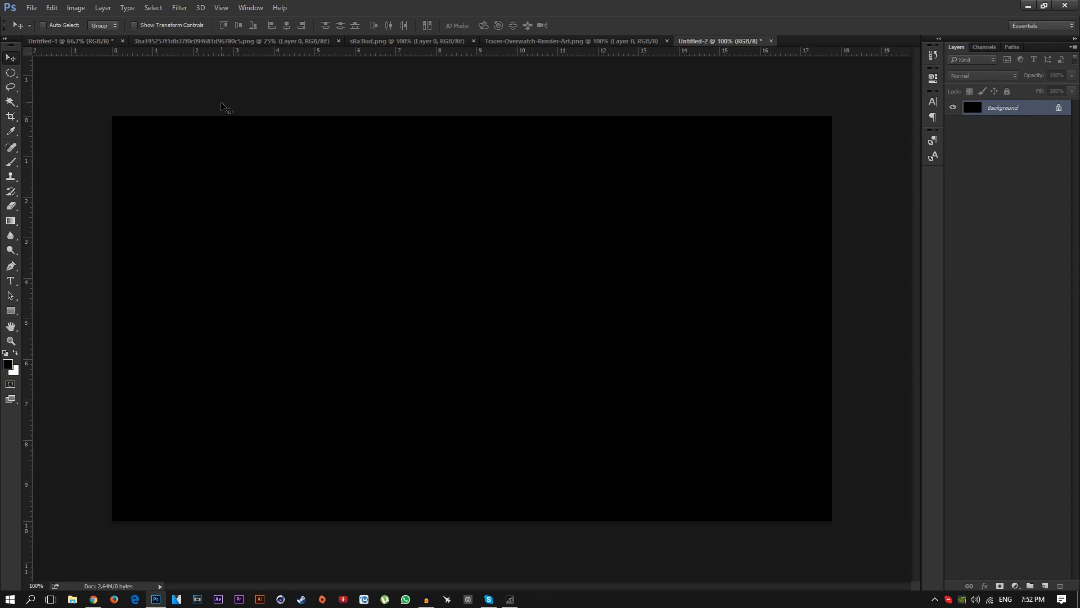
- Compare the open character renders and close the hooded Reaper and Tracer images, keeping the robot image open
click(404, 41)
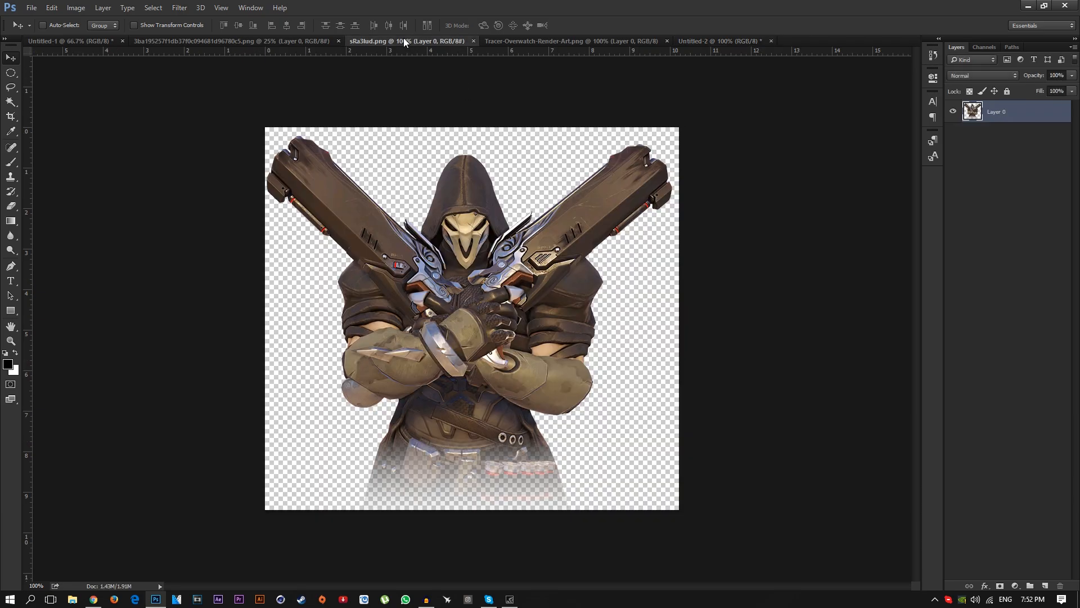
click(535, 43)
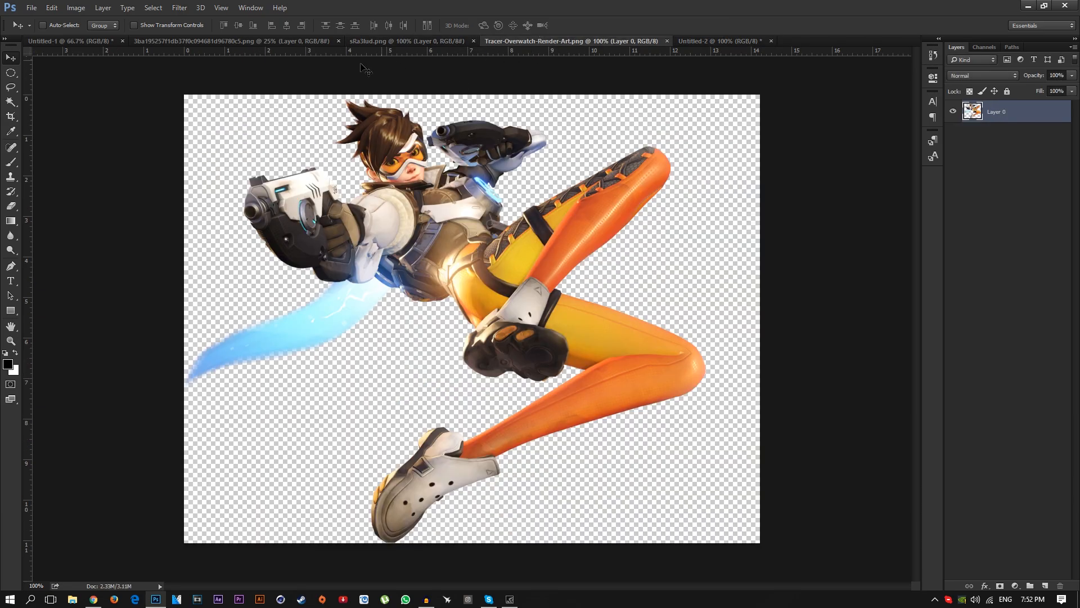
click(405, 42)
click(276, 43)
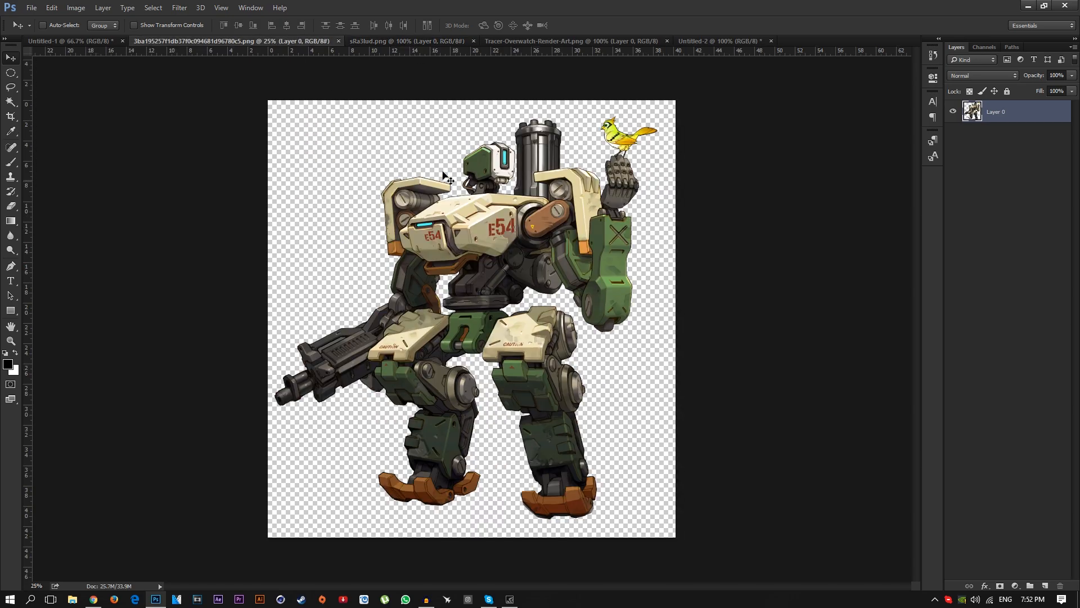
click(444, 42)
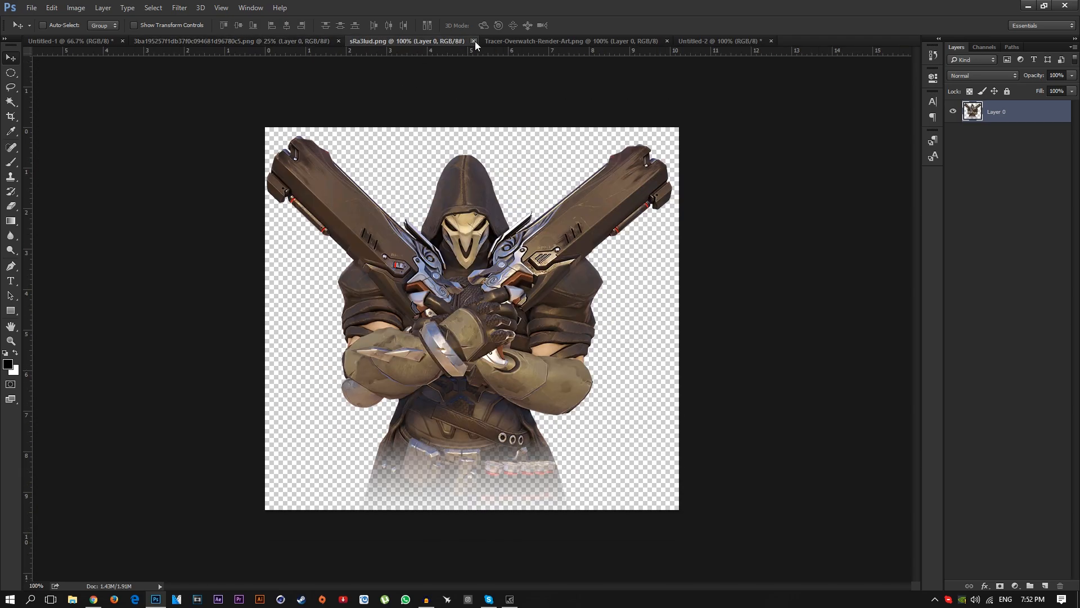
click(475, 42)
click(455, 39)
click(531, 42)
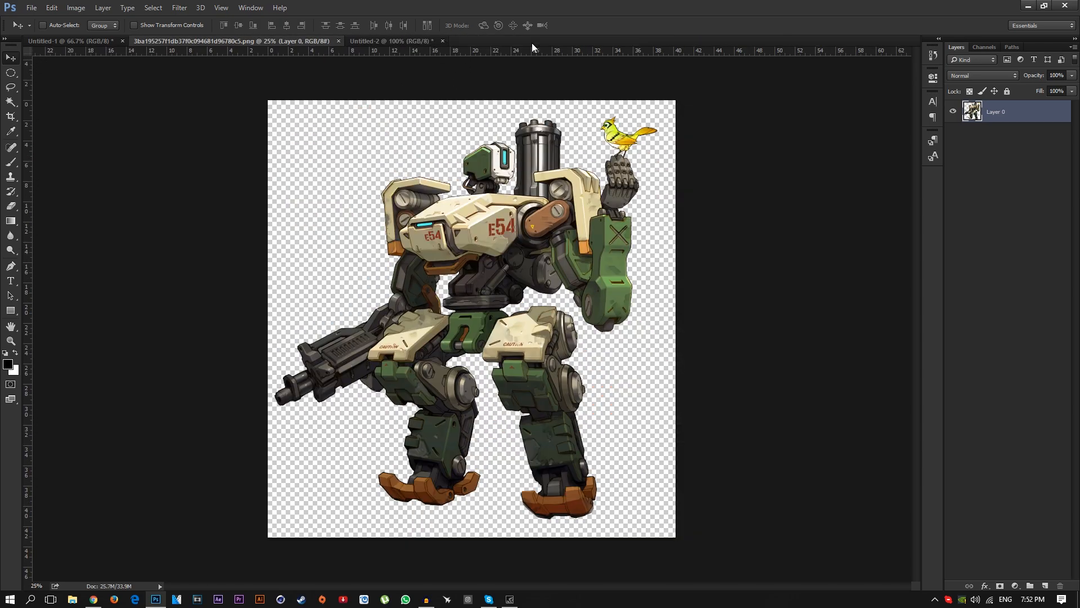
- Open the Dorado image from the Tutorial folder on the Desktop
click(32, 7)
click(42, 28)
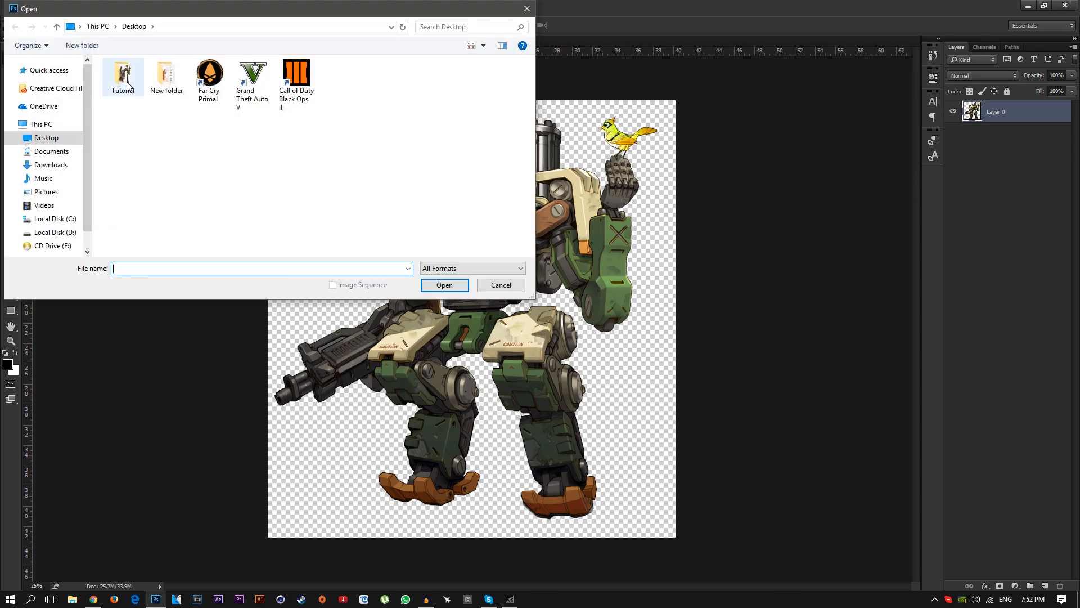
double_click(124, 79)
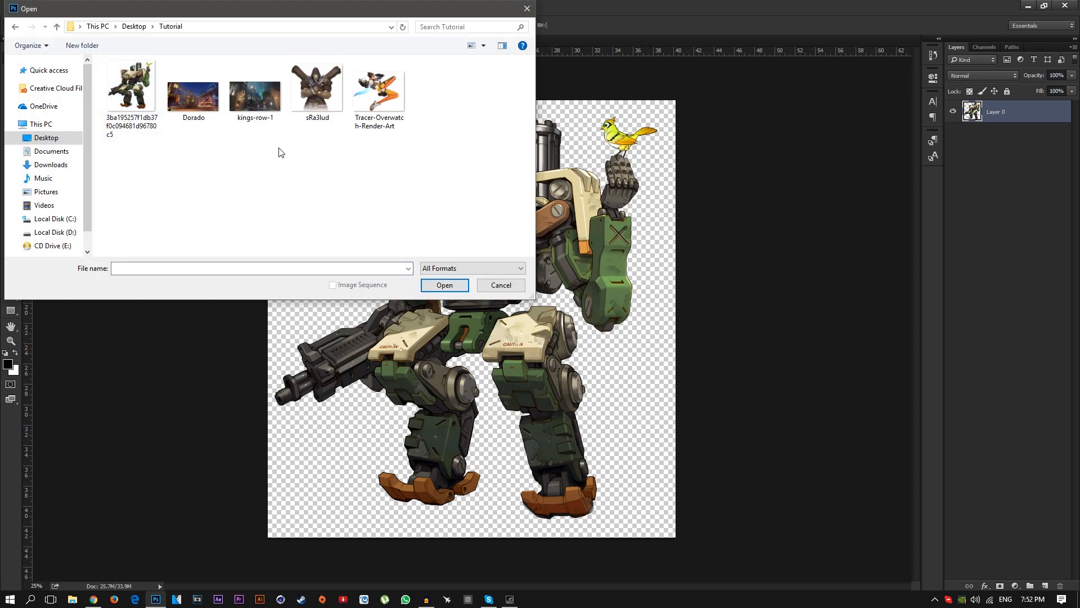
double_click(215, 107)
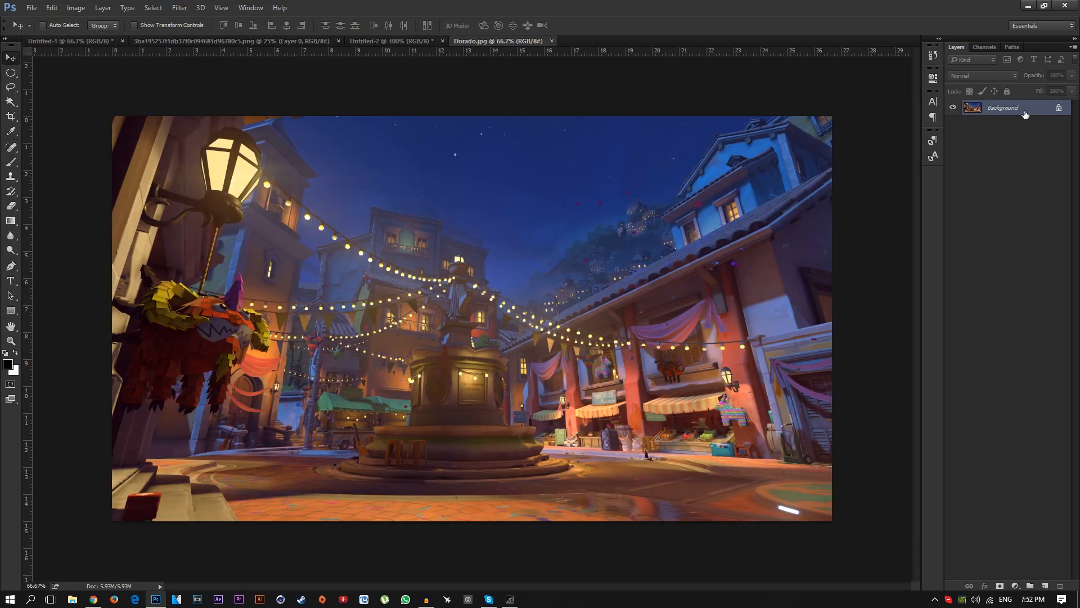
- Convert the Dorado image's background to a regular layer and bring it into the new Untitled-2 document
double_click(1020, 115)
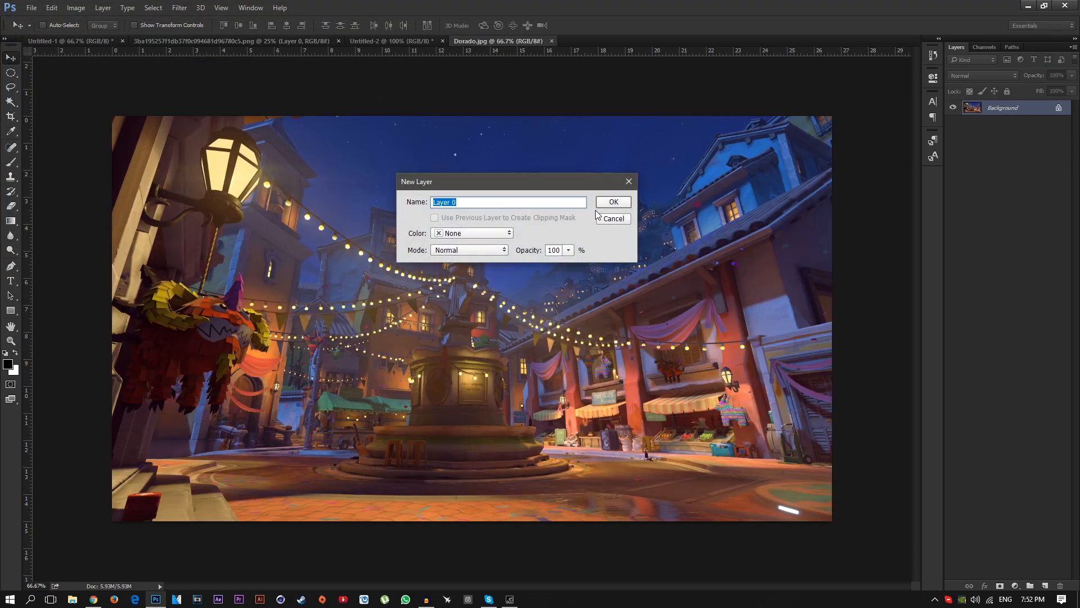
click(614, 203)
drag(455, 157, 422, 187)
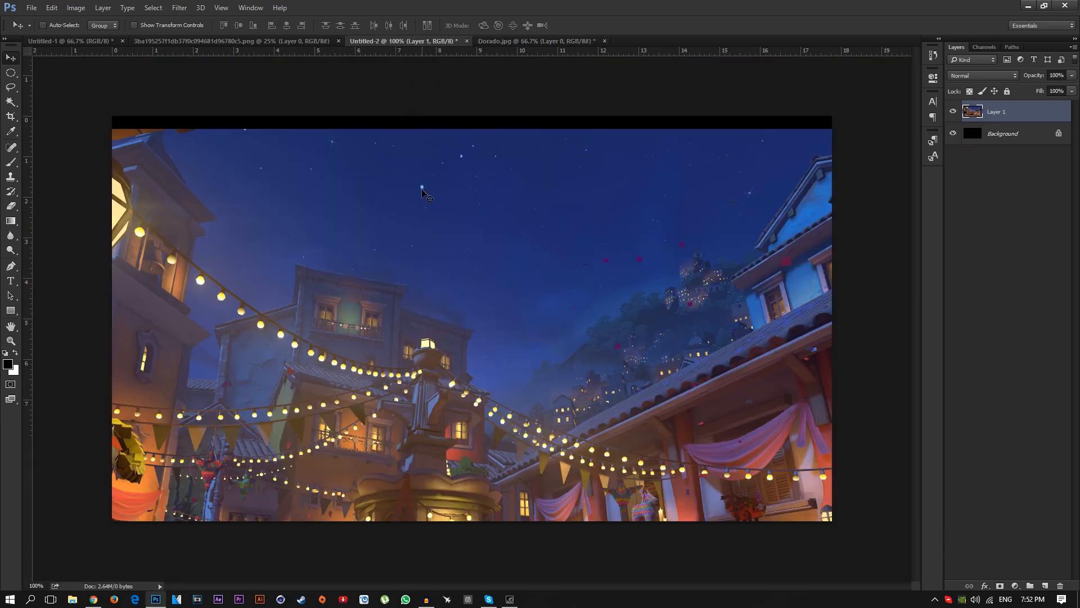
drag(452, 274, 434, 203)
mouse_move(410, 252)
mouse_down()
mouse_move(427, 249)
mouse_move(415, 241)
mouse_up()
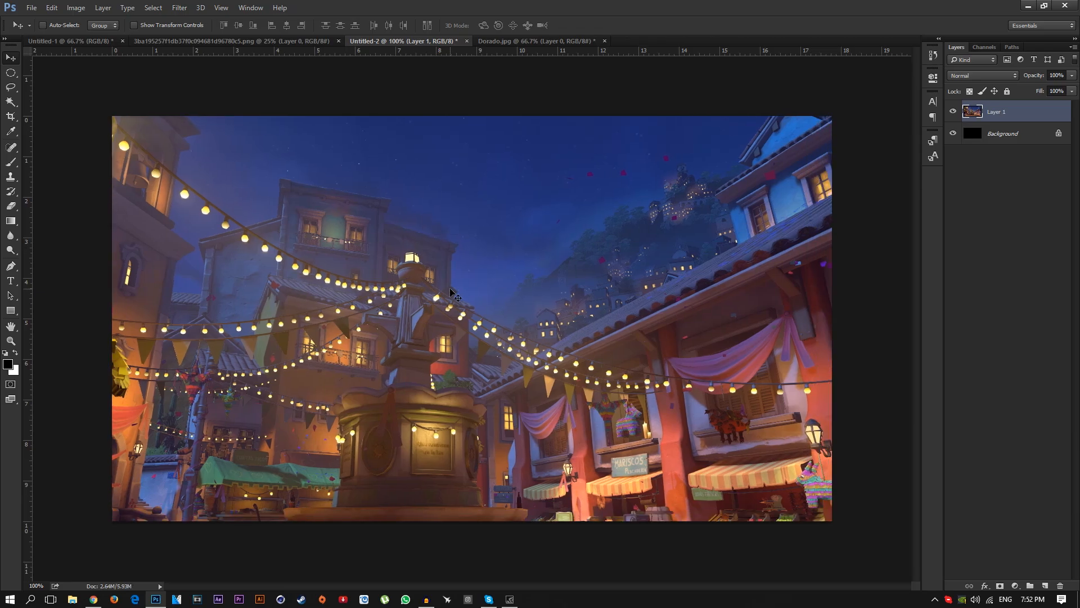
- Scale the Dorado layer down to about 67% and position it to fill the canvas exactly
scroll(491, 299, down, 5)
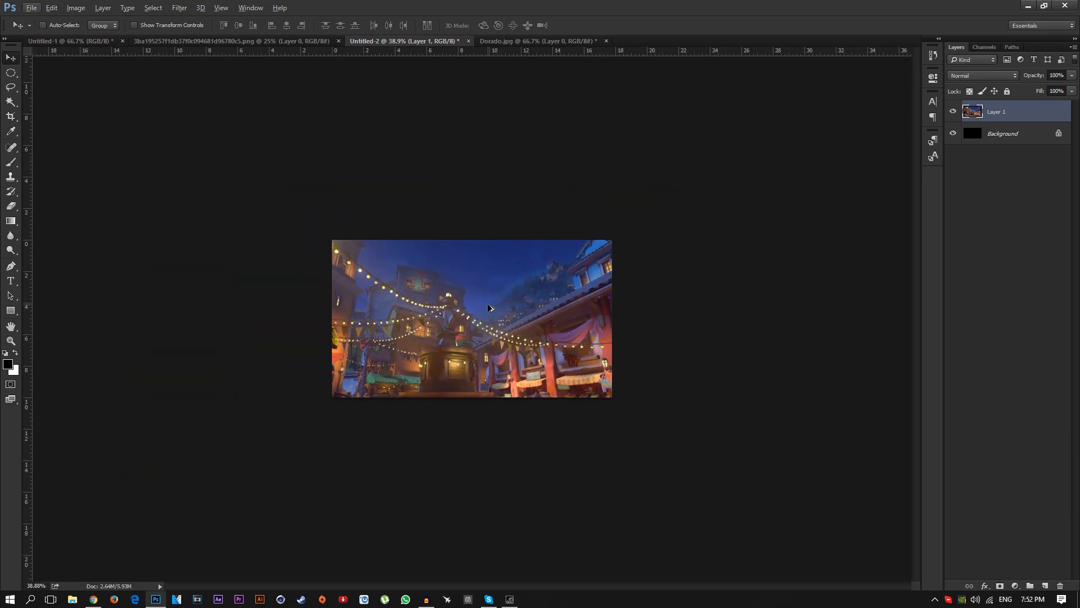
key(ctrl+t)
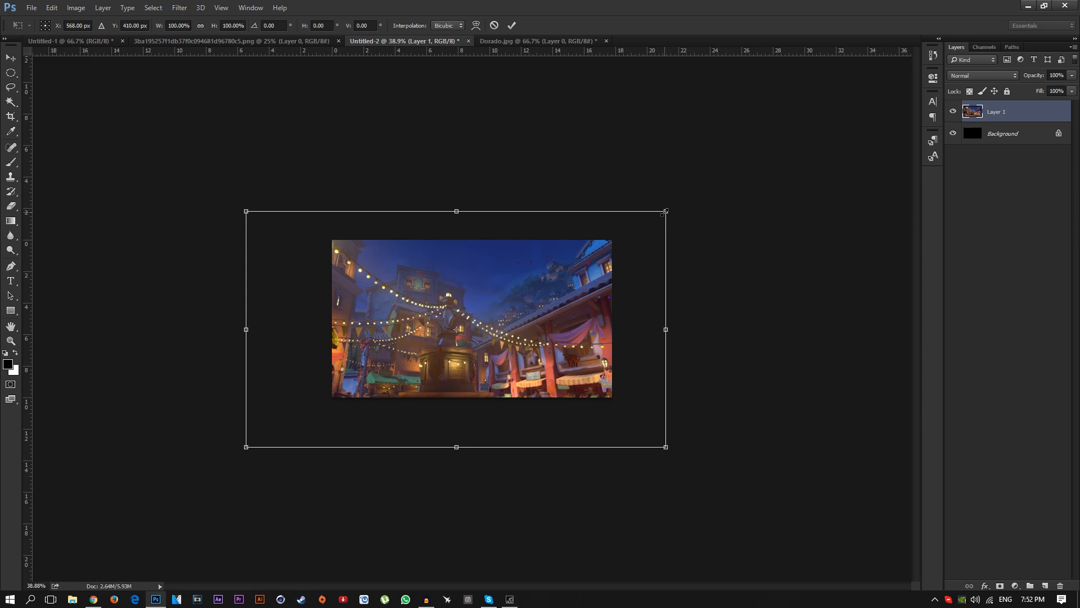
drag(664, 212, 525, 288)
drag(407, 342, 490, 288)
drag(612, 397, 615, 401)
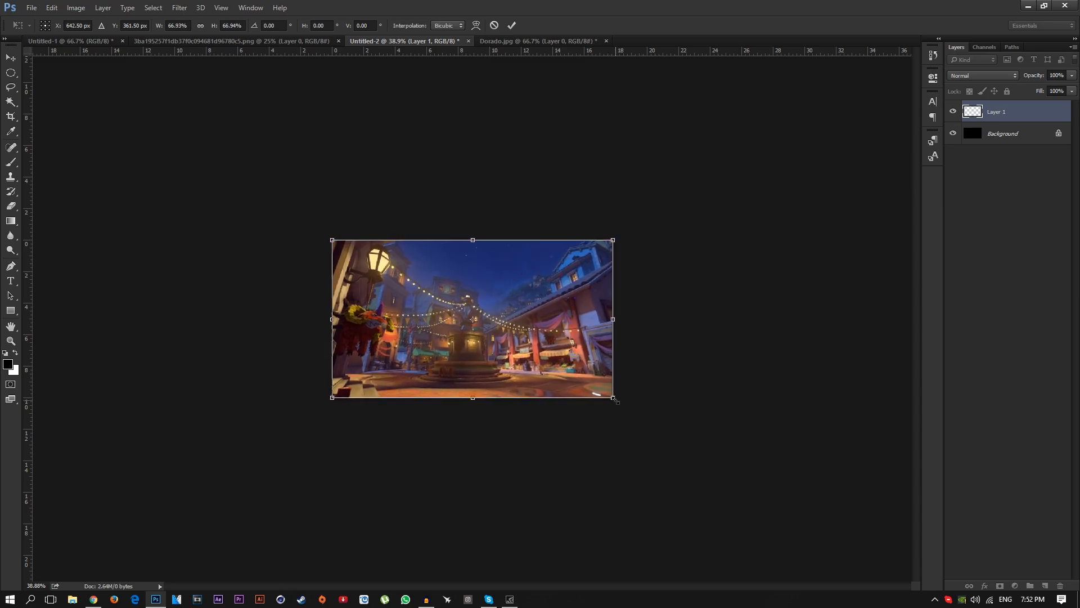
key(Return)
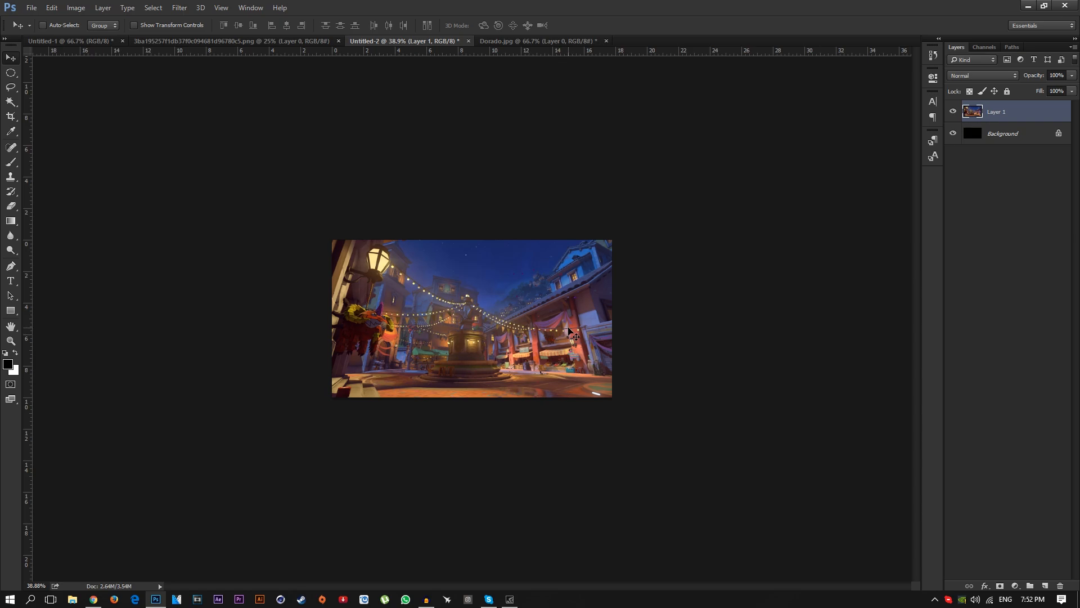
- Close the source Dorado.jpg document without saving it and return to the Untitled-2 document
key(z)
click(569, 328)
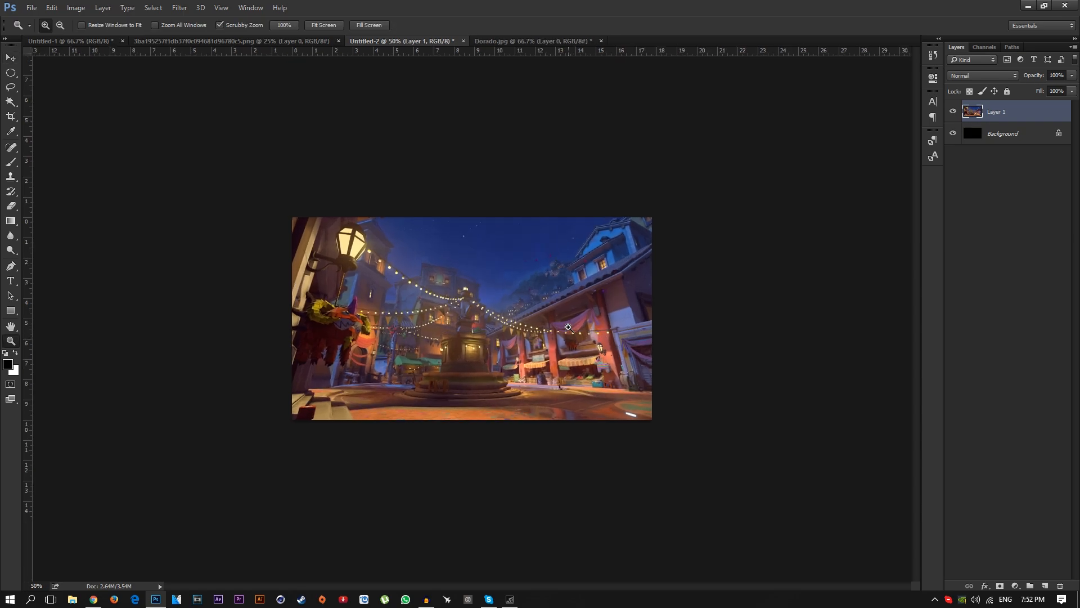
click(568, 327)
click(568, 326)
click(540, 41)
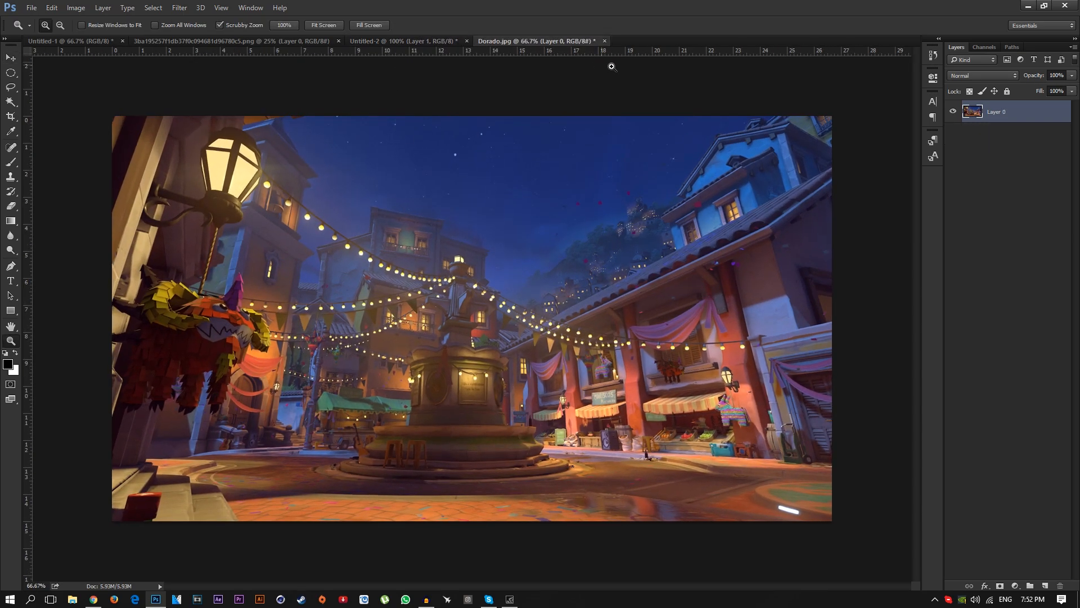
click(604, 41)
click(541, 228)
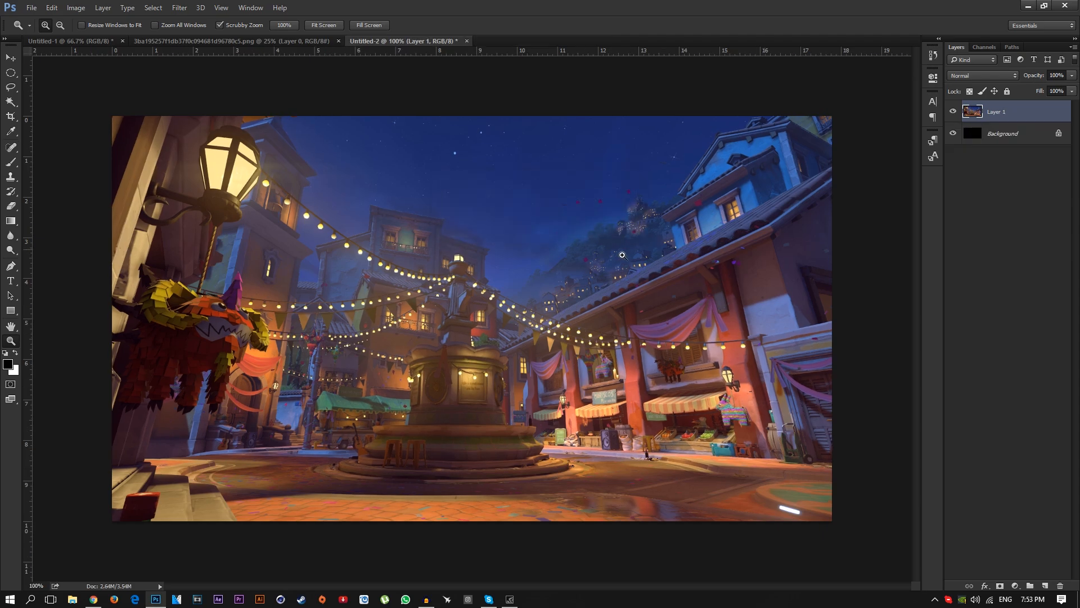
- Bring the robot render from its own document into Untitled-2, above the street background
click(254, 41)
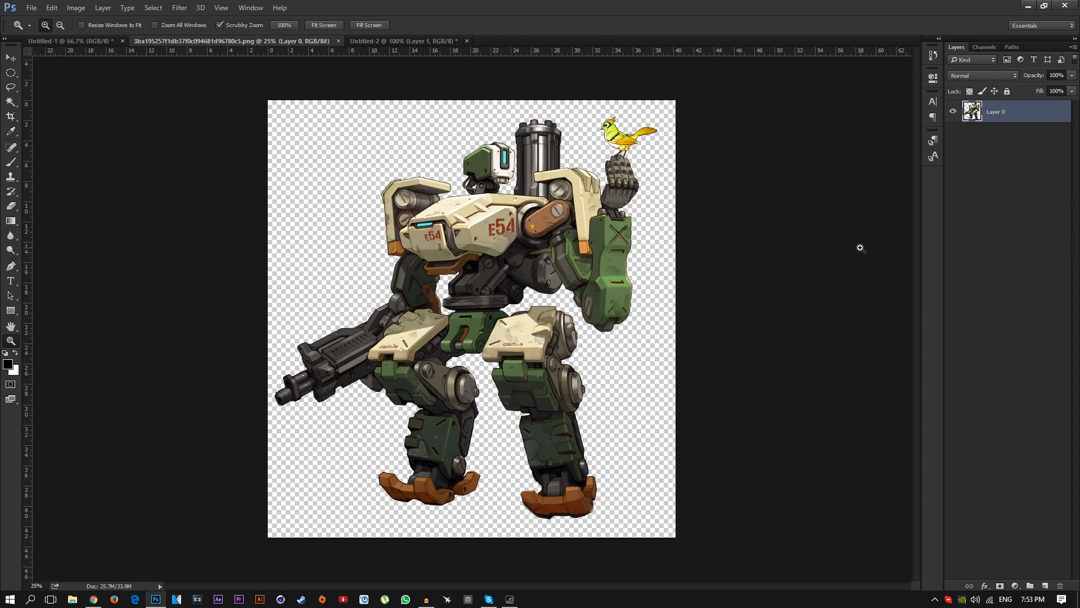
click(11, 57)
drag(509, 163, 469, 176)
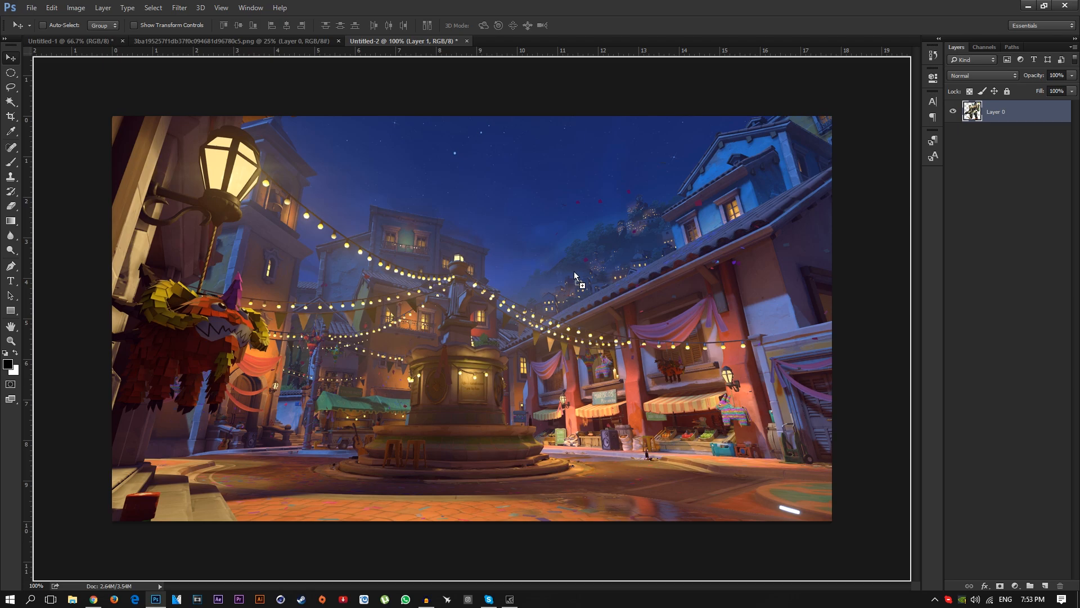
drag(573, 271, 574, 271)
drag(621, 338, 558, 259)
- Scale the robot layer to about 34% and place it on the right side of the canvas, cropping its lower legs
key(z)
drag(620, 310, 569, 303)
key(ctrl+t)
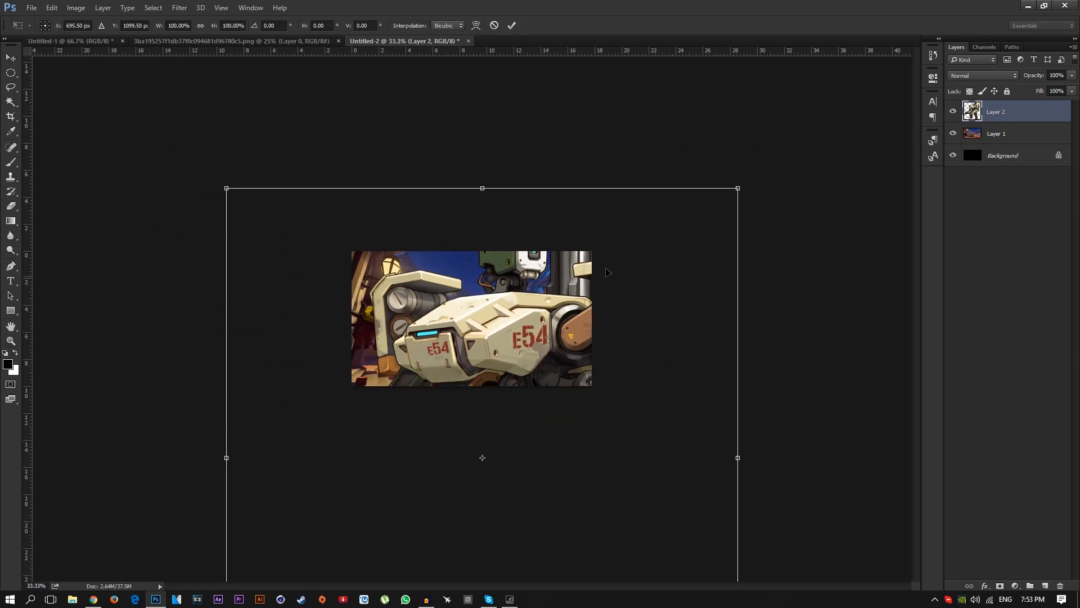
drag(737, 188, 574, 361)
drag(506, 410, 625, 262)
drag(590, 316, 592, 308)
drag(628, 252, 622, 252)
drag(597, 289, 601, 288)
drag(454, 254, 452, 253)
drag(478, 287, 478, 290)
click(11, 340)
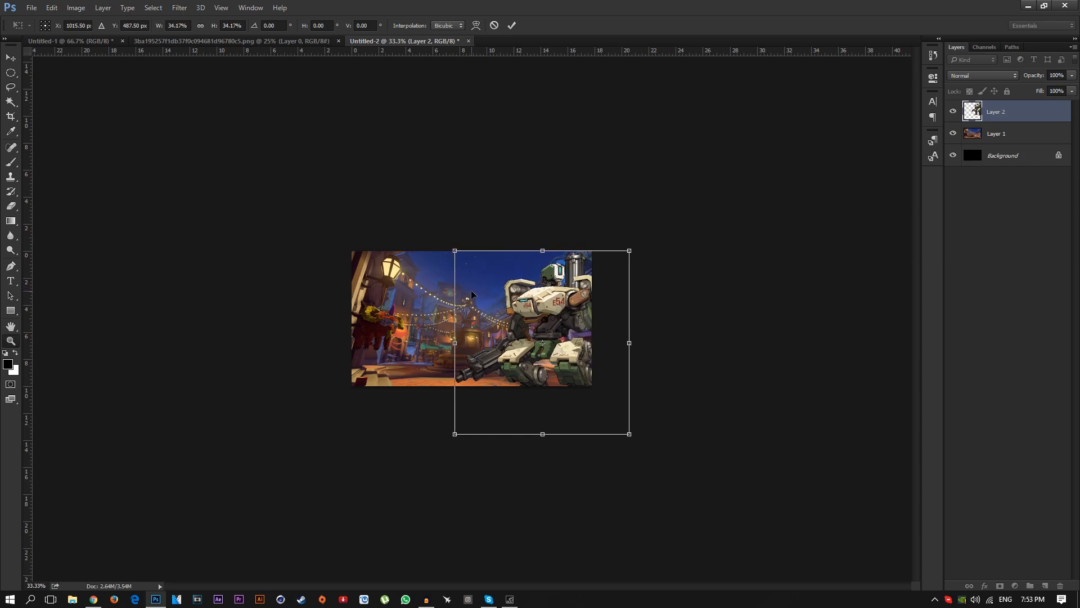
click(555, 276)
click(554, 276)
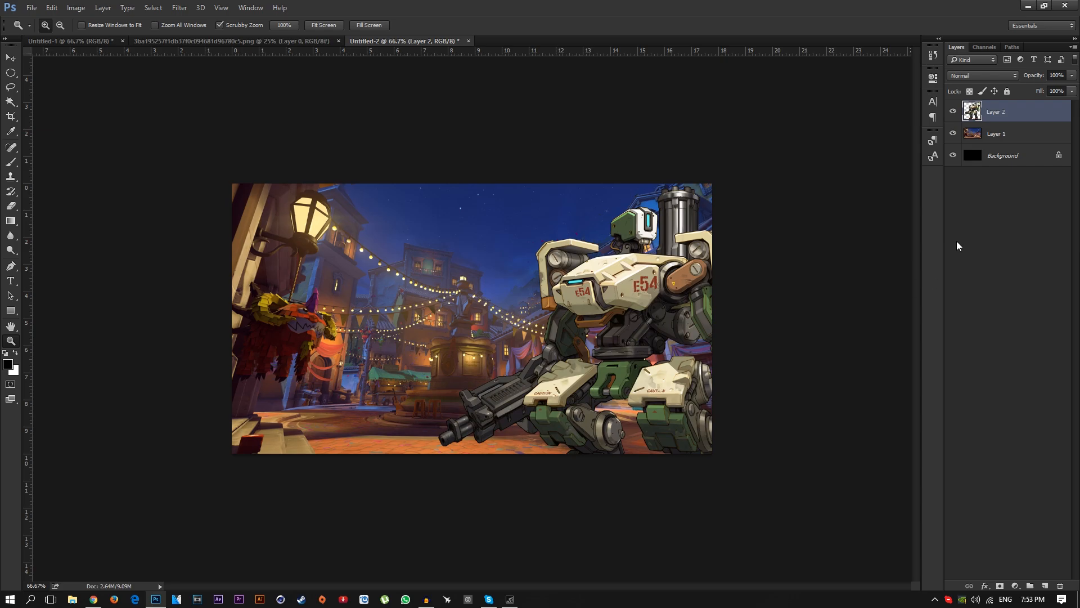
- Rename the street image layer "bg" and the robot layer "character"
double_click(1001, 134)
text(bg)
key(shift+Tab)
text(character)
key(Return)
- Add a new layer named "lighting" above the character and fill it with black
click(1044, 585)
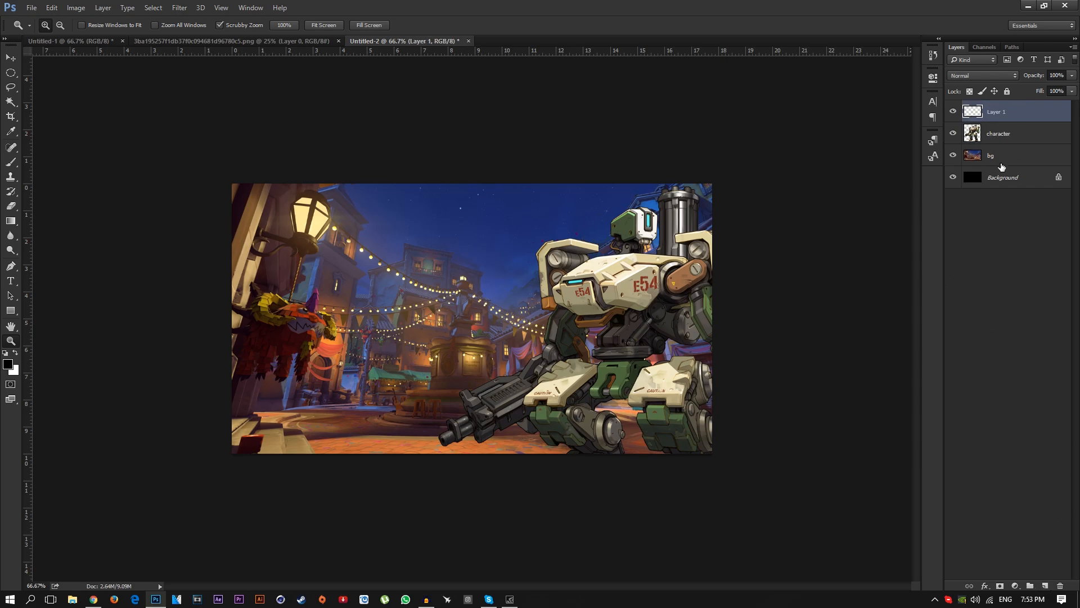
double_click(993, 112)
text(lighting)
key(Return)
key(alt)
key(alt+BackSpace)
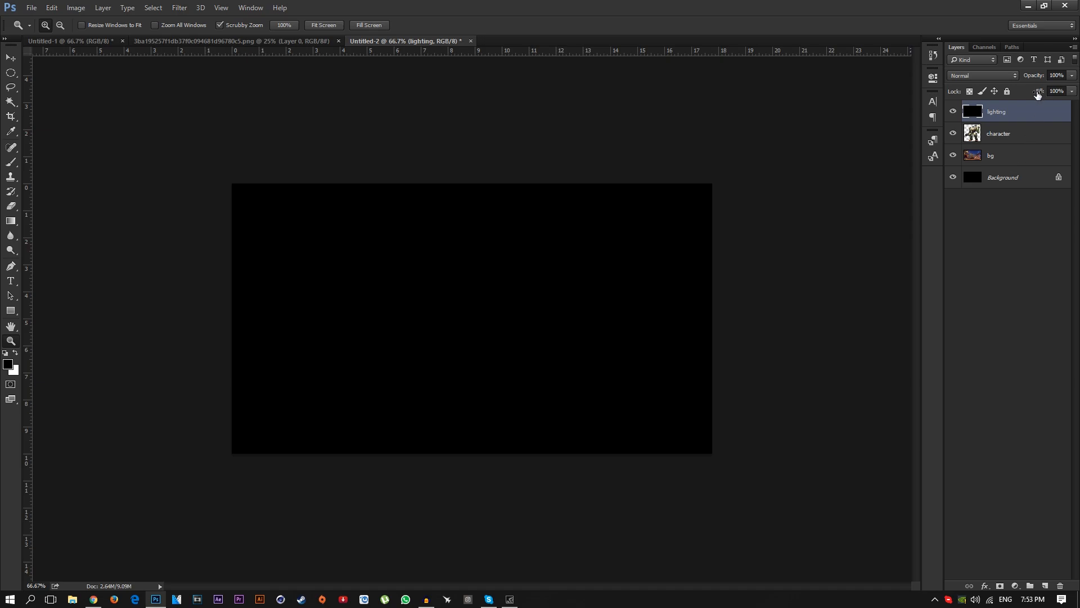
- Set the lighting layer's fill to 0%
click(1061, 92)
text(0)
key(Return)
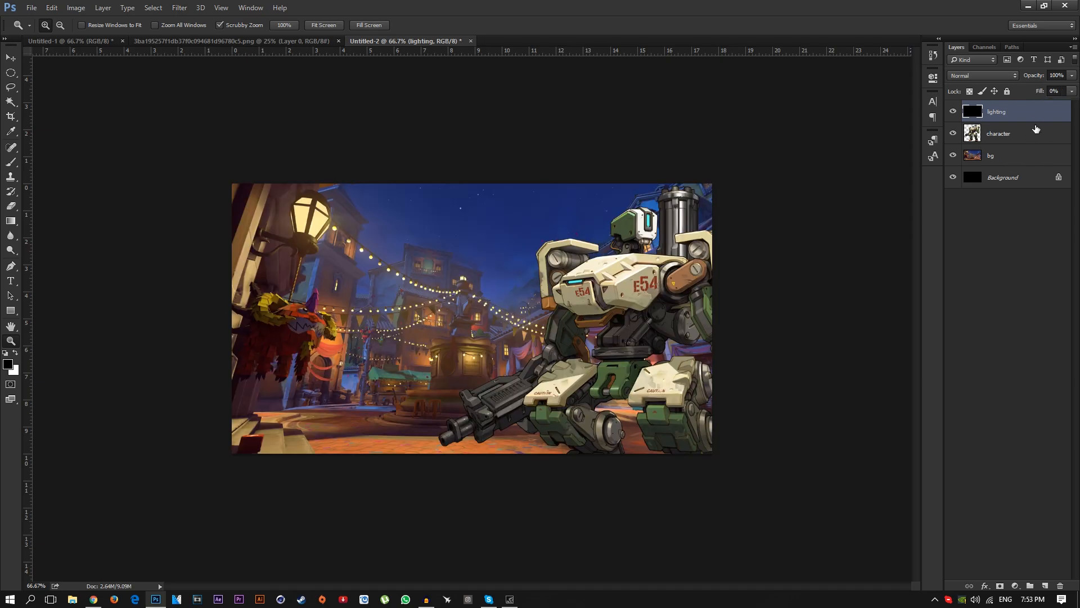
- Add an Inner Glow to the lighting layer with Color Dodge blending, 60% opacity and a 20 px size
double_click(1035, 117)
click(687, 373)
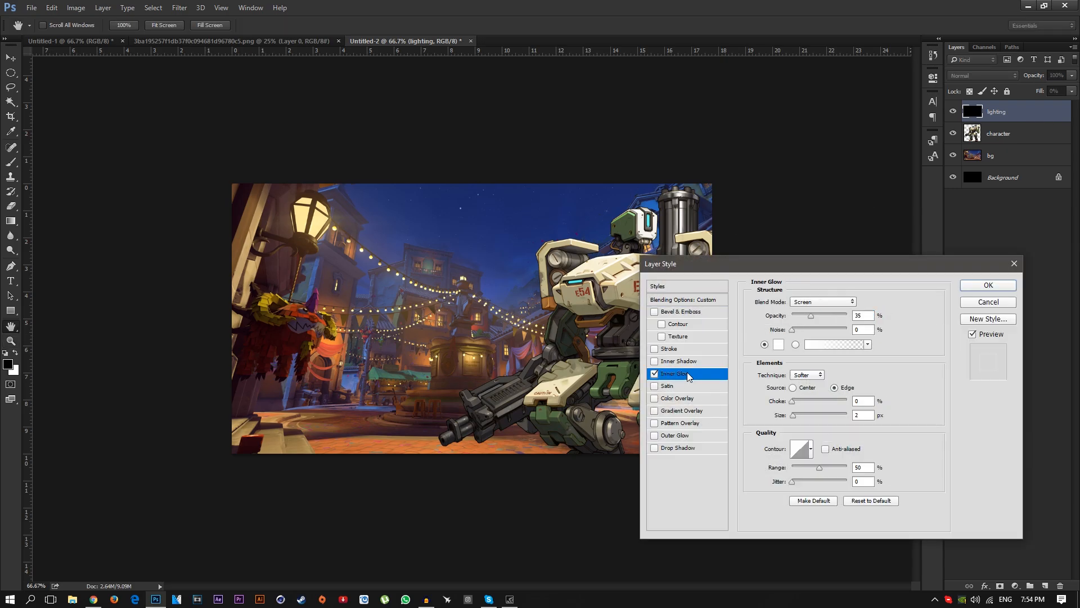
drag(866, 319, 839, 315)
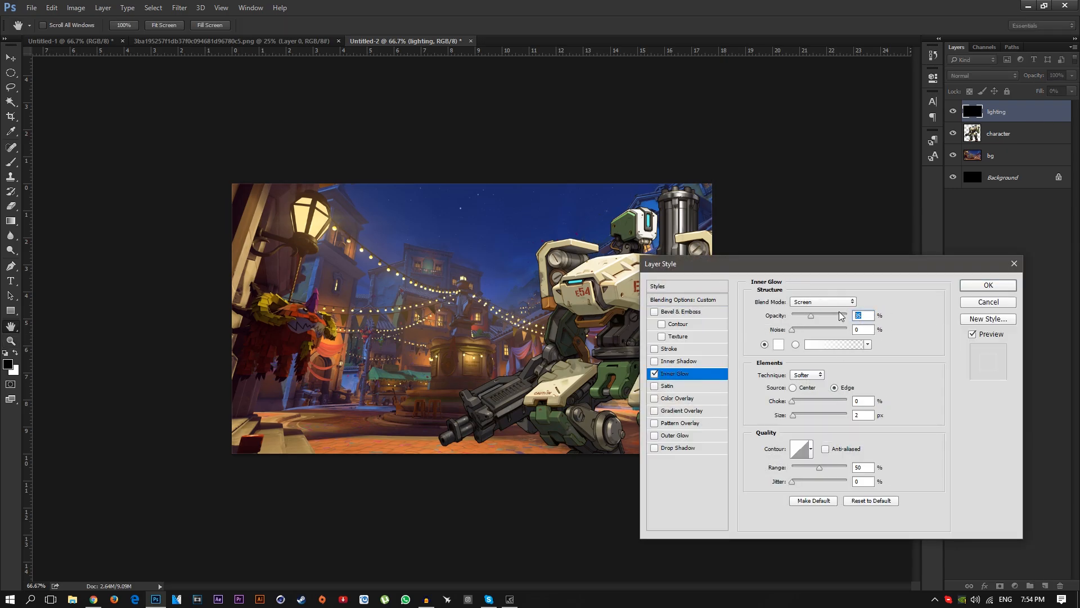
text(60)
click(810, 305)
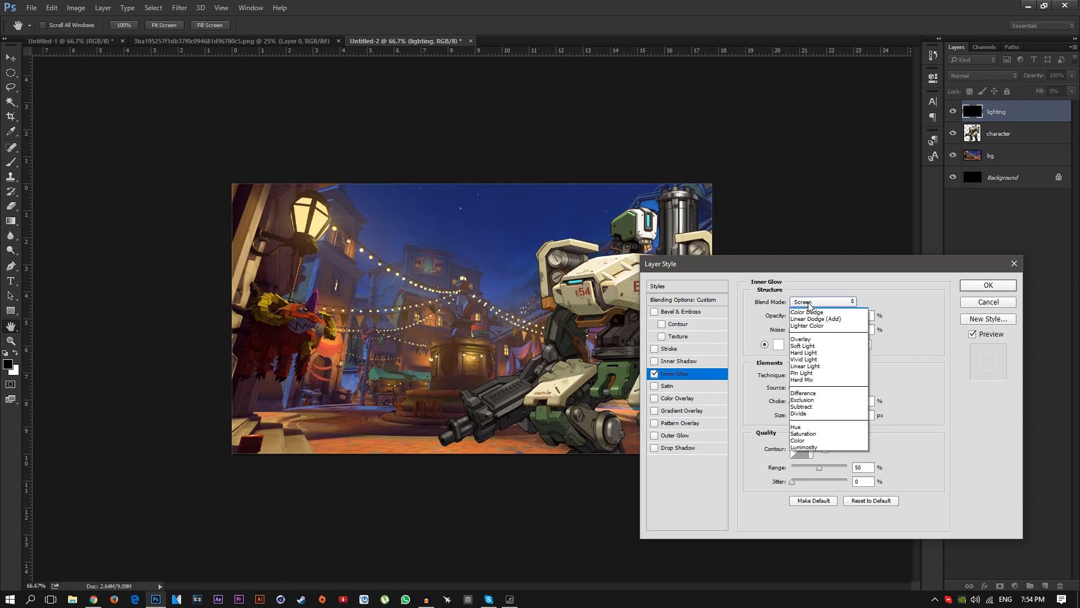
click(800, 372)
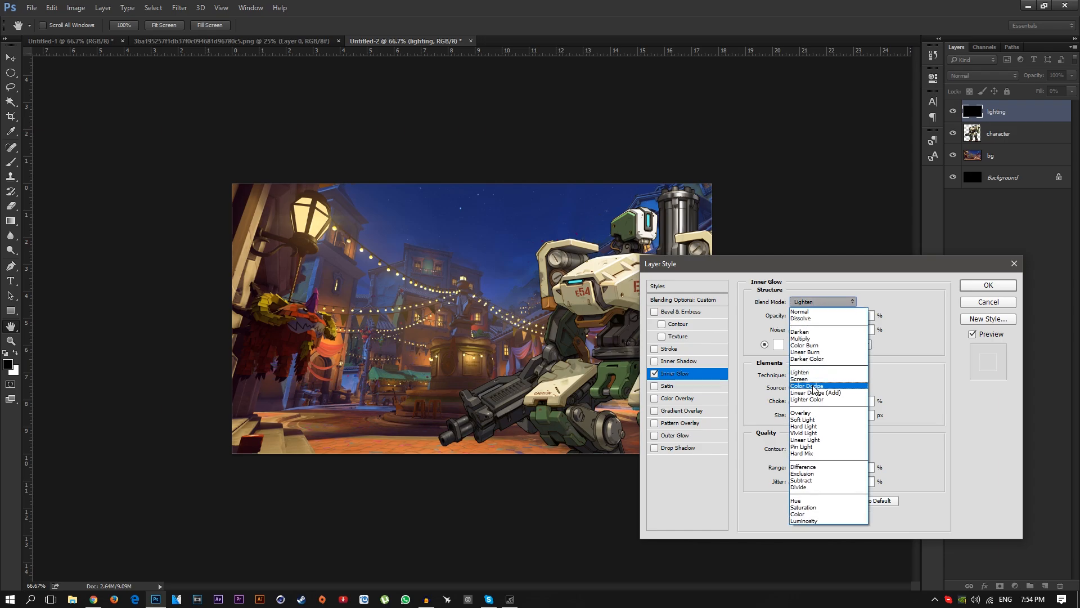
click(820, 387)
click(863, 416)
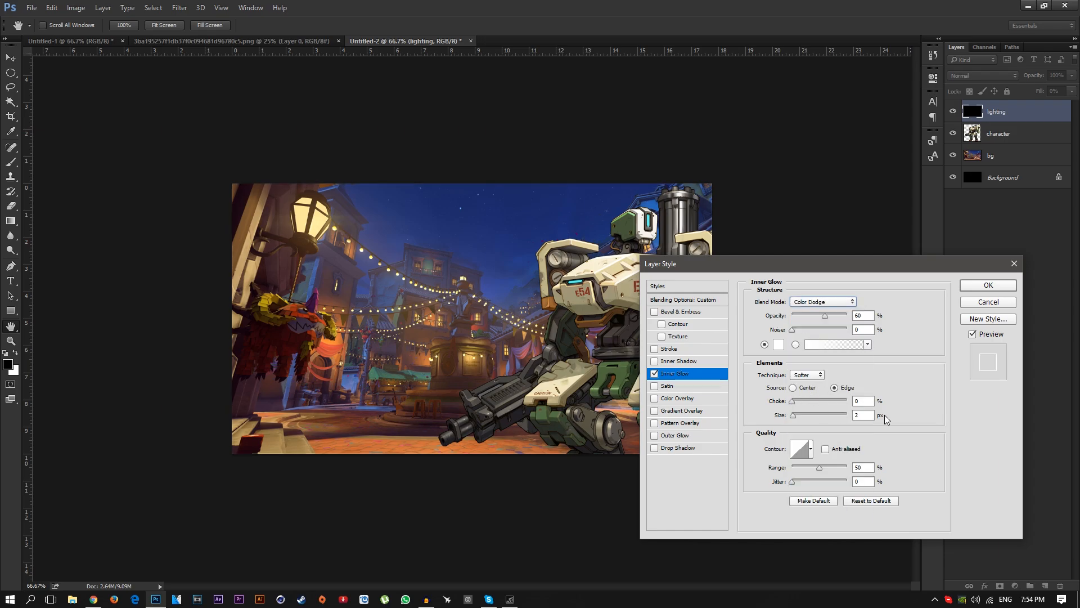
text(20)
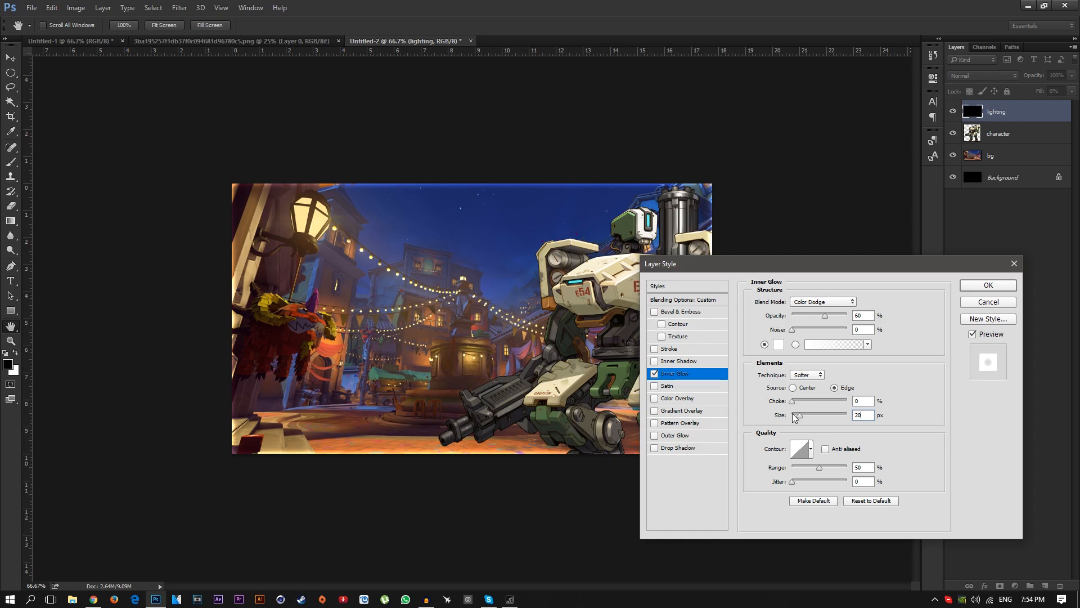
key(Return)
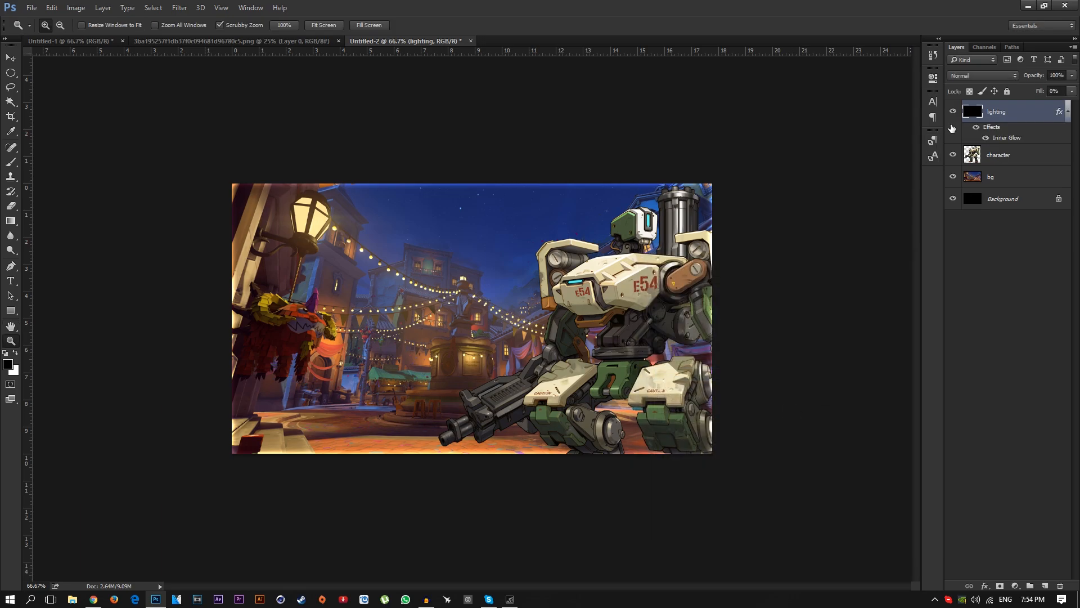
- Compare the image with and without the lighting layer, review its Inner Glow settings and collapse its effects list
click(951, 112)
click(951, 112)
click(951, 113)
click(951, 112)
double_click(1025, 116)
click(675, 372)
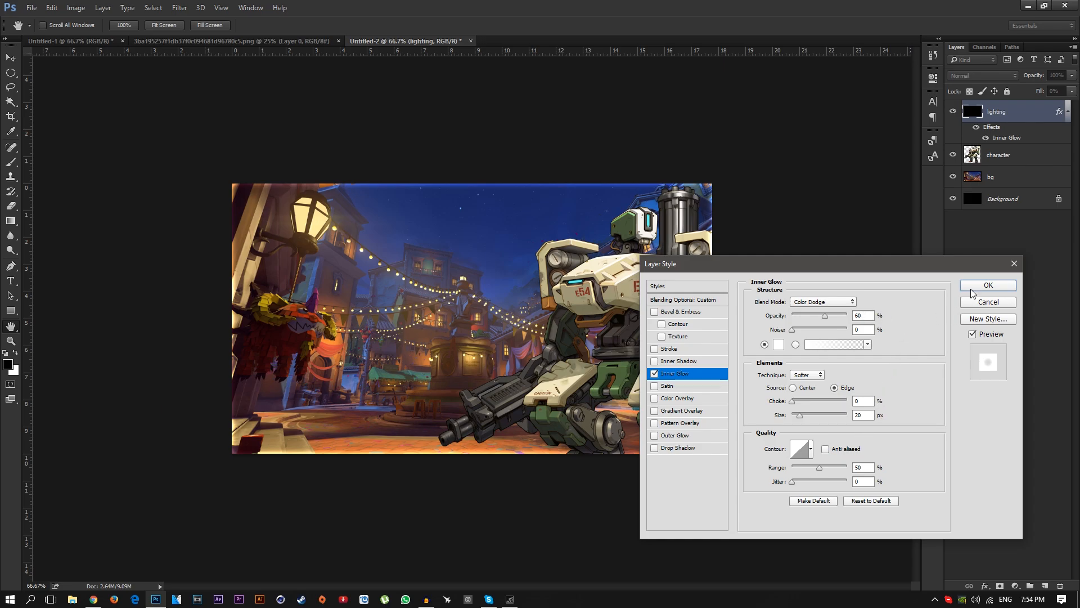
click(988, 285)
click(1068, 111)
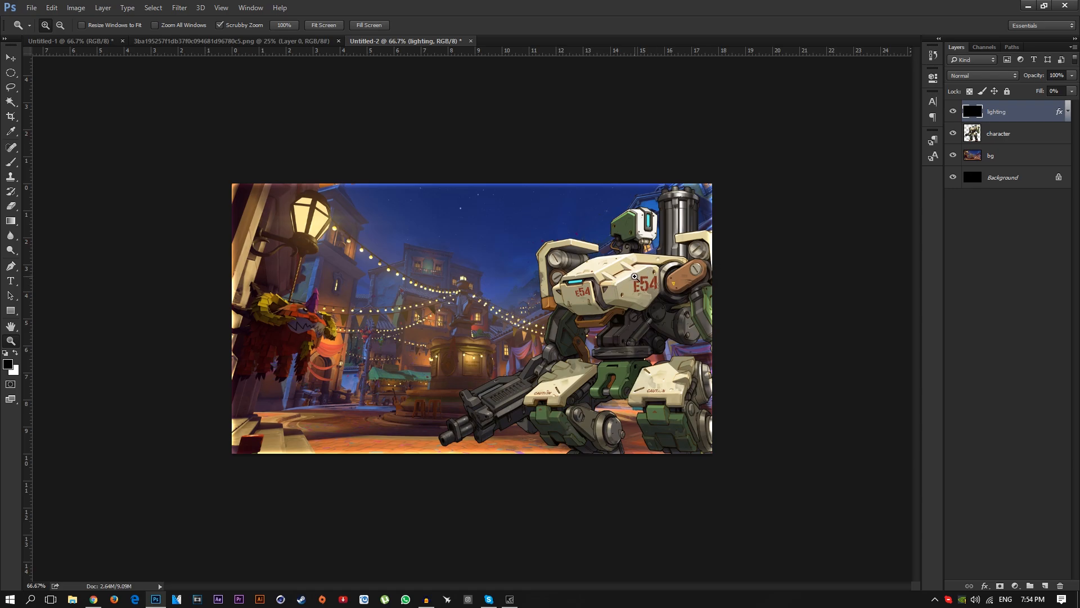
- Give the character layer an Inner Glow with Color Dodge blending, 60% opacity and a 20 px size, comparing it on and off
double_click(1035, 133)
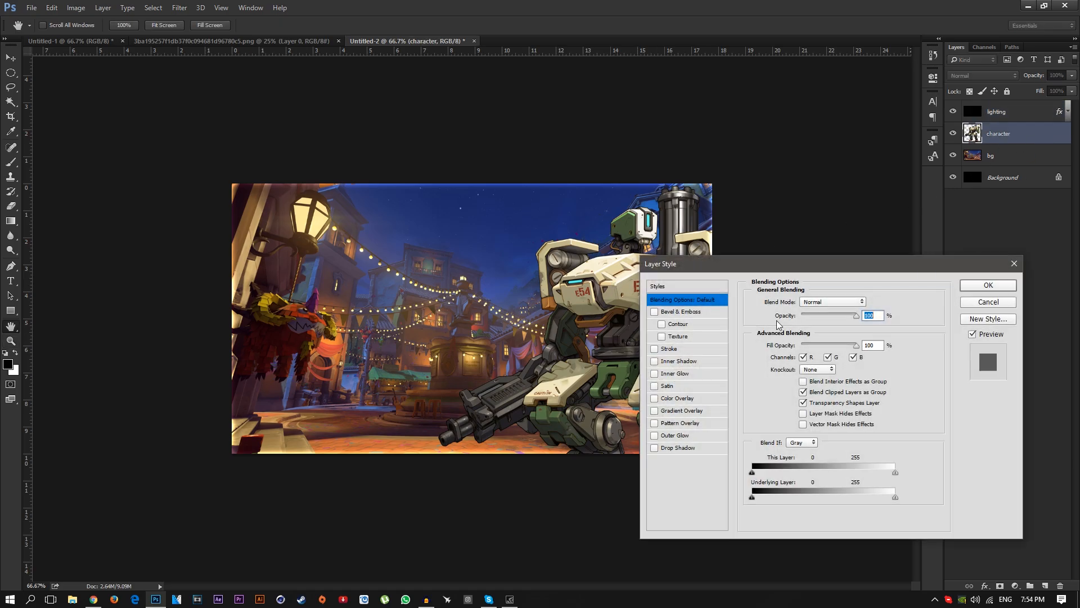
drag(731, 269, 746, 208)
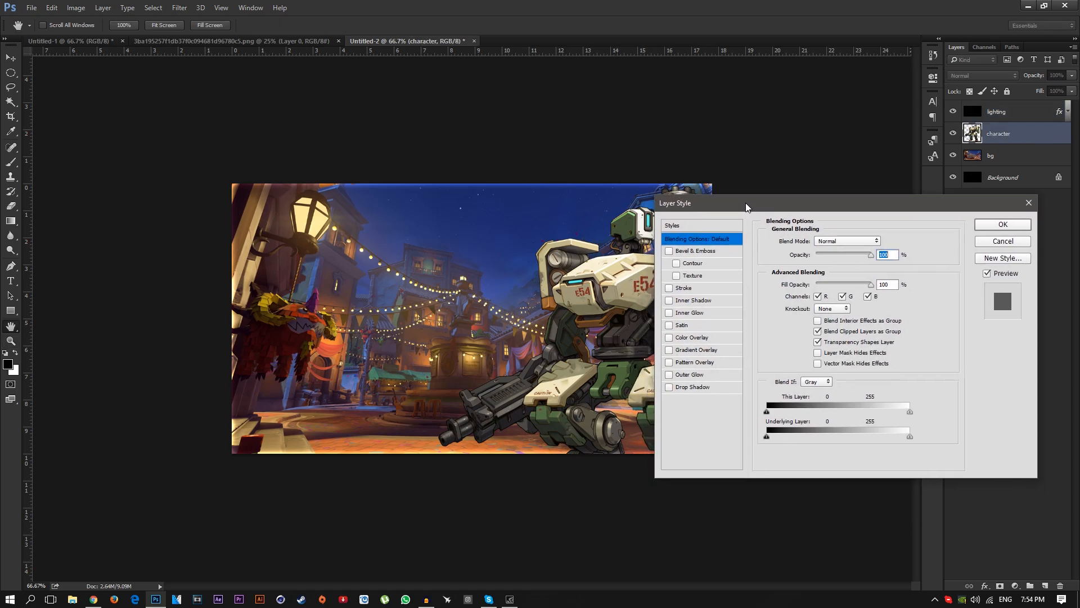
click(706, 313)
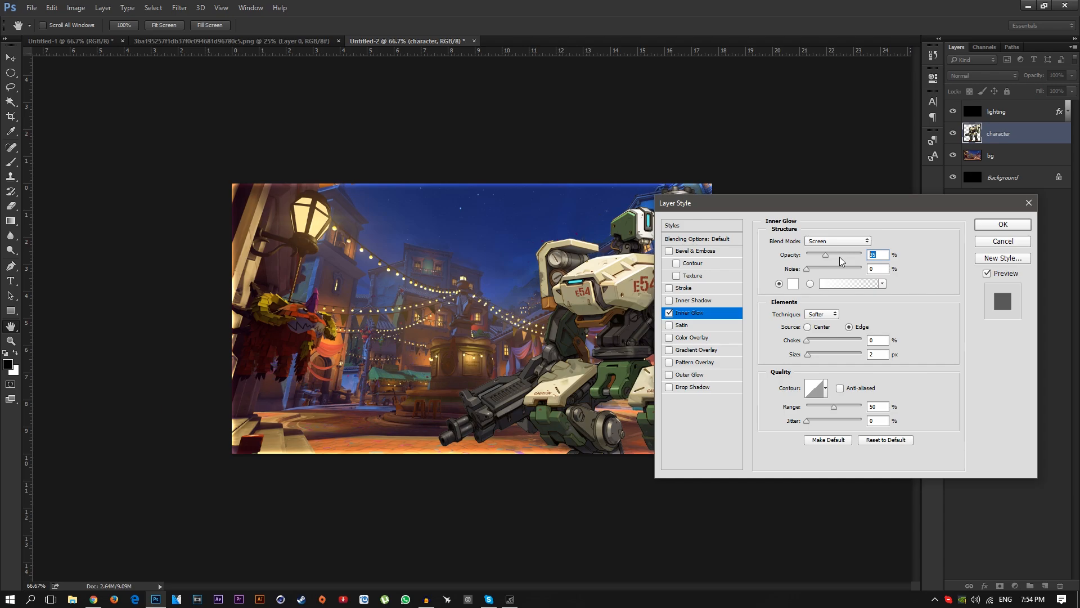
click(832, 242)
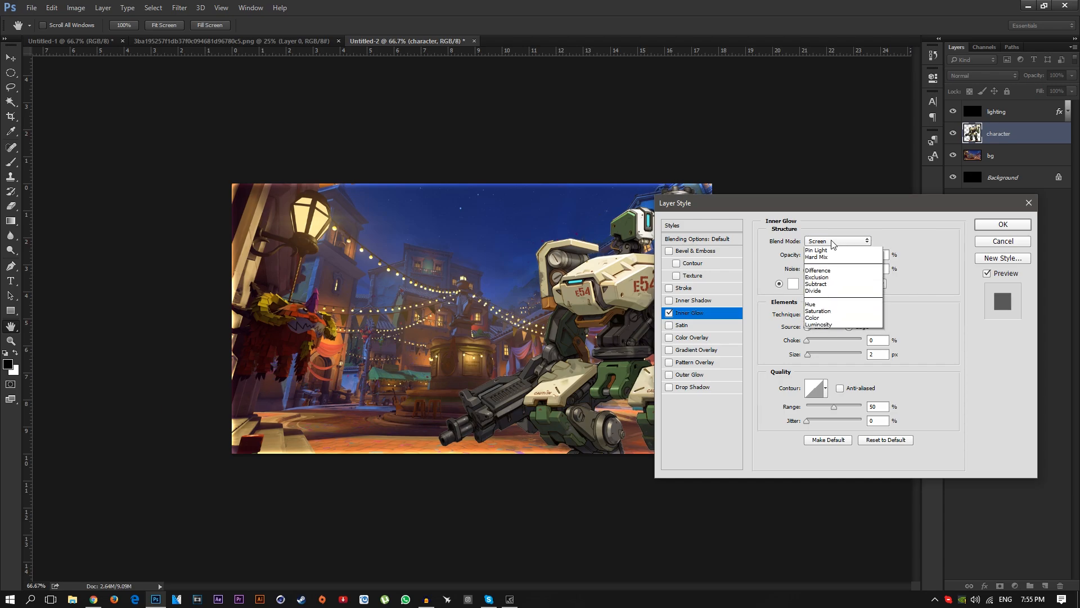
click(826, 318)
click(874, 354)
text(2)
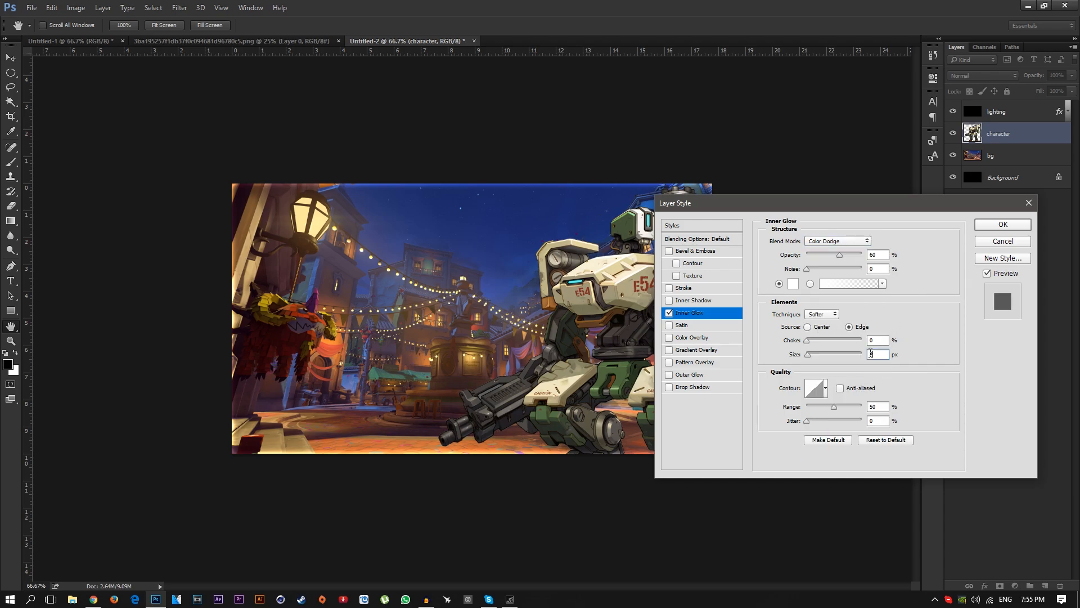
text(0)
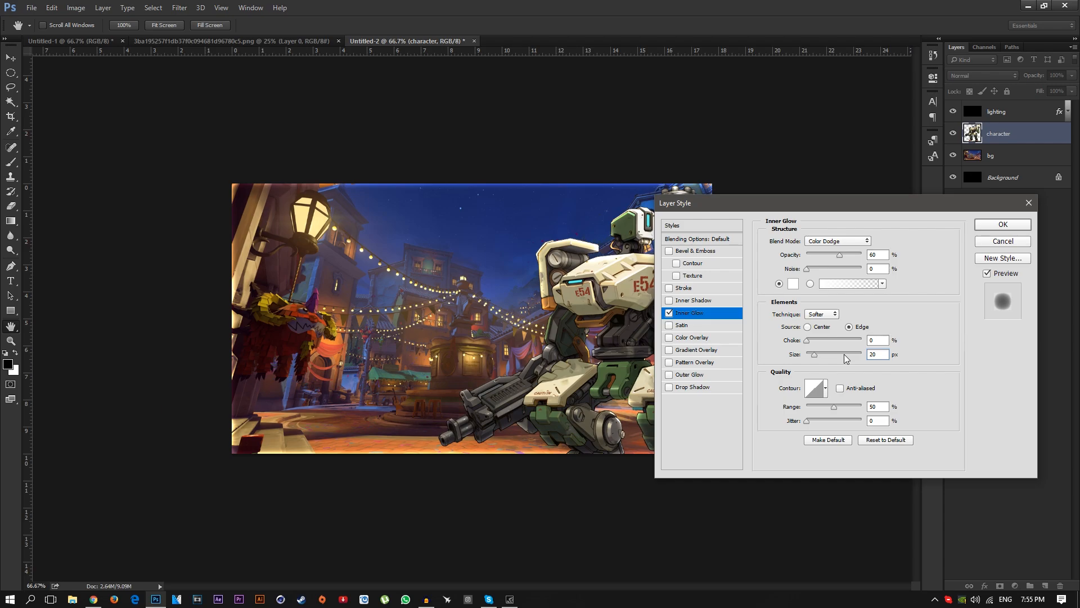
click(669, 313)
click(669, 313)
- Add a Drop Shadow to the character layer with 100% opacity, 0 px distance and 40 px size, and collapse its effects list
click(703, 387)
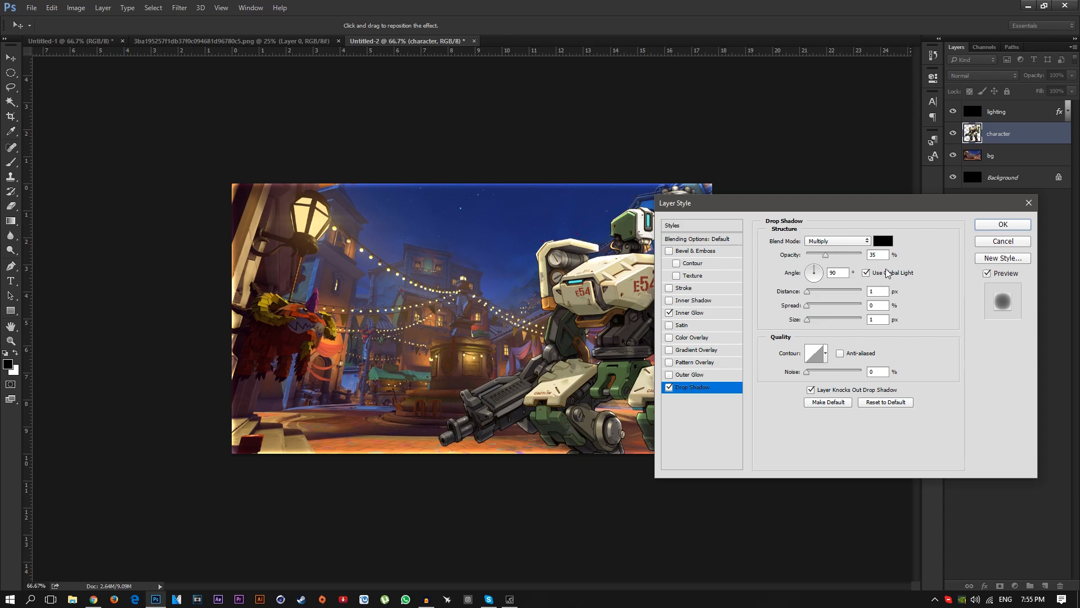
drag(824, 255, 873, 255)
drag(809, 296, 787, 290)
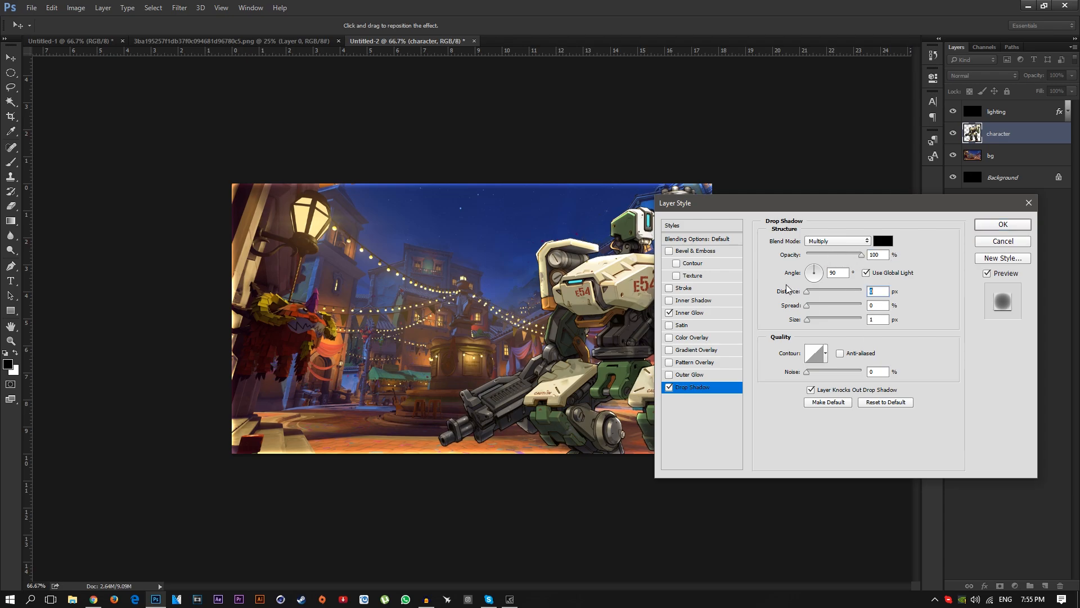
click(881, 320)
text(40)
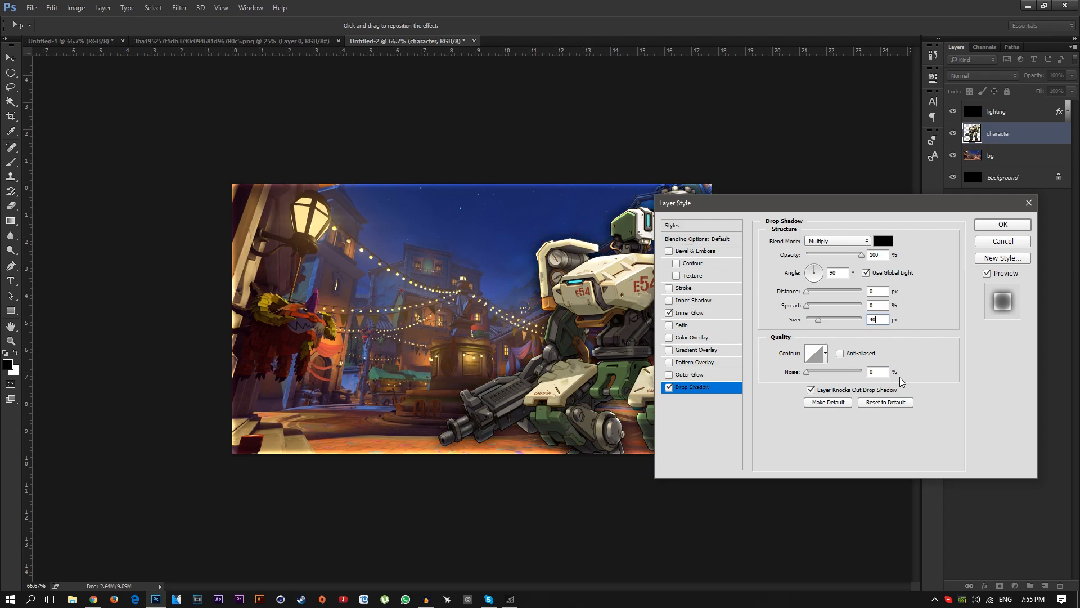
key(Return)
key(z)
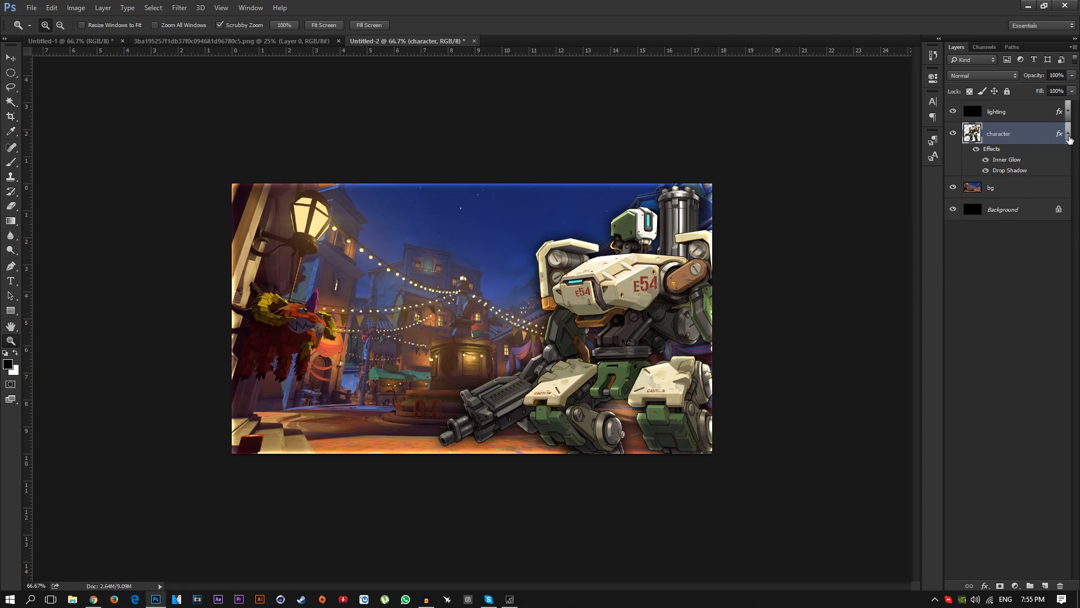
click(1068, 134)
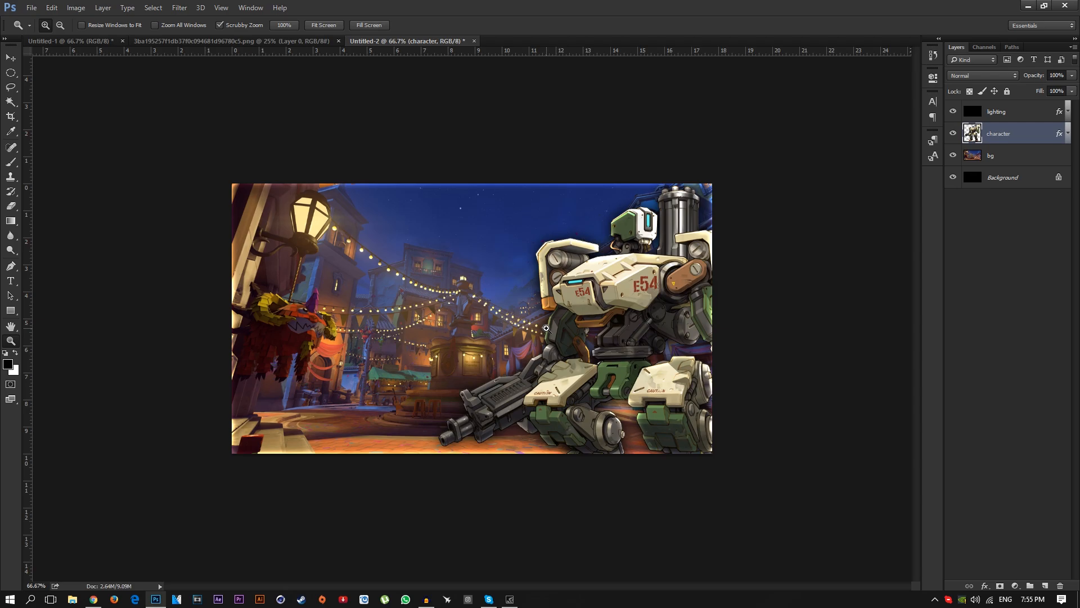
- Add the text "OVERWATCH" in BigNoodleTitling Regular above the character layer and enlarge it across the left half of the canvas
key(t)
click(411, 317)
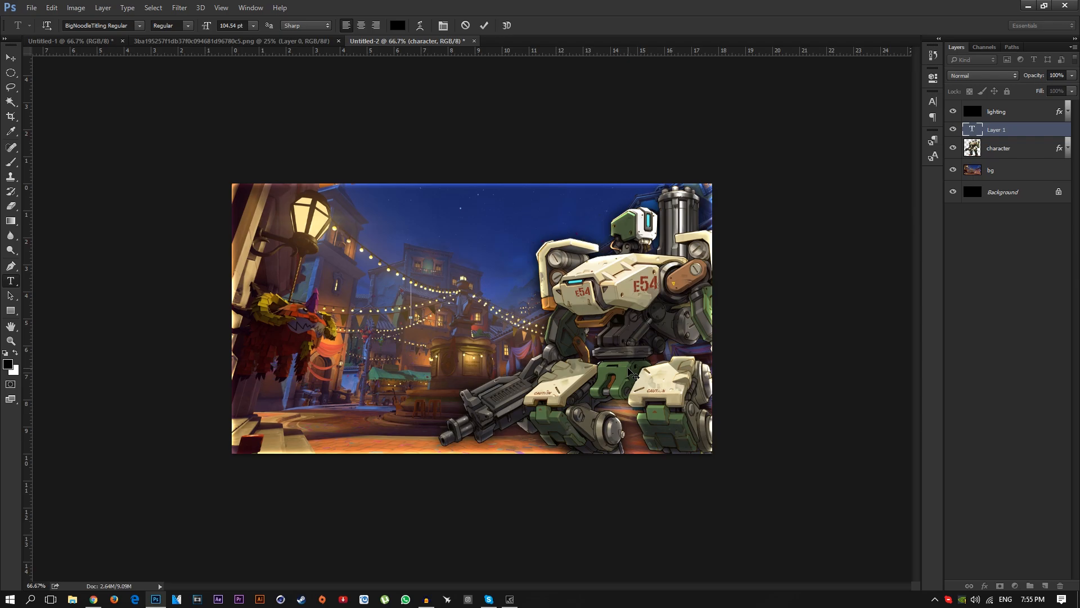
text(OVERWATCH)
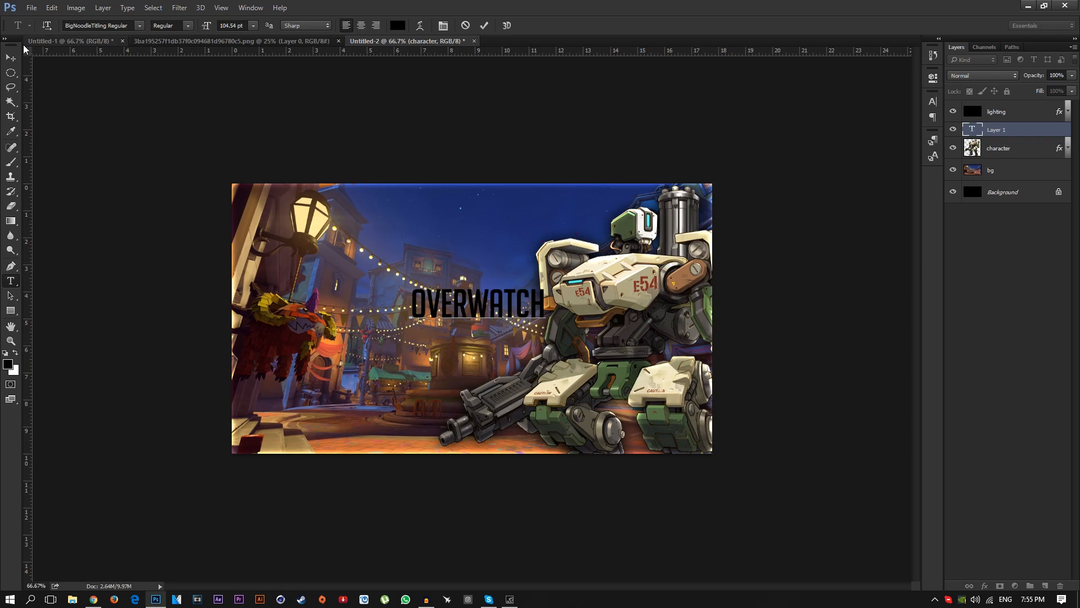
key(ctrl+Return)
key(ctrl+t)
drag(542, 309, 491, 239)
key(Return)
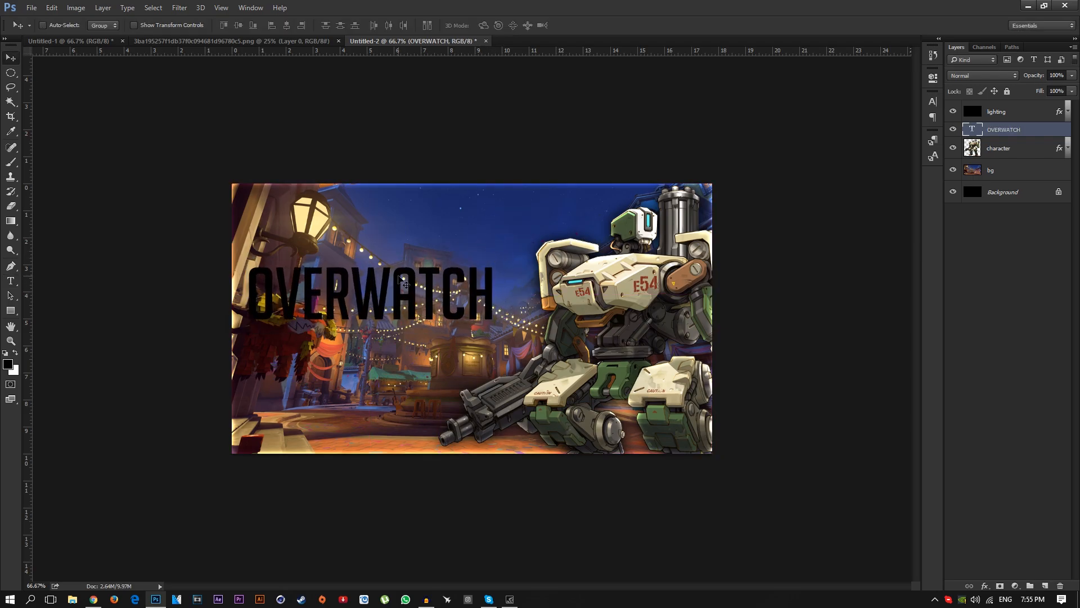
drag(402, 271, 419, 270)
- Set the font size of the OVERWATCH text to 240 pt
key(t)
click(417, 284)
key(ctrl+a)
click(242, 25)
text(250)
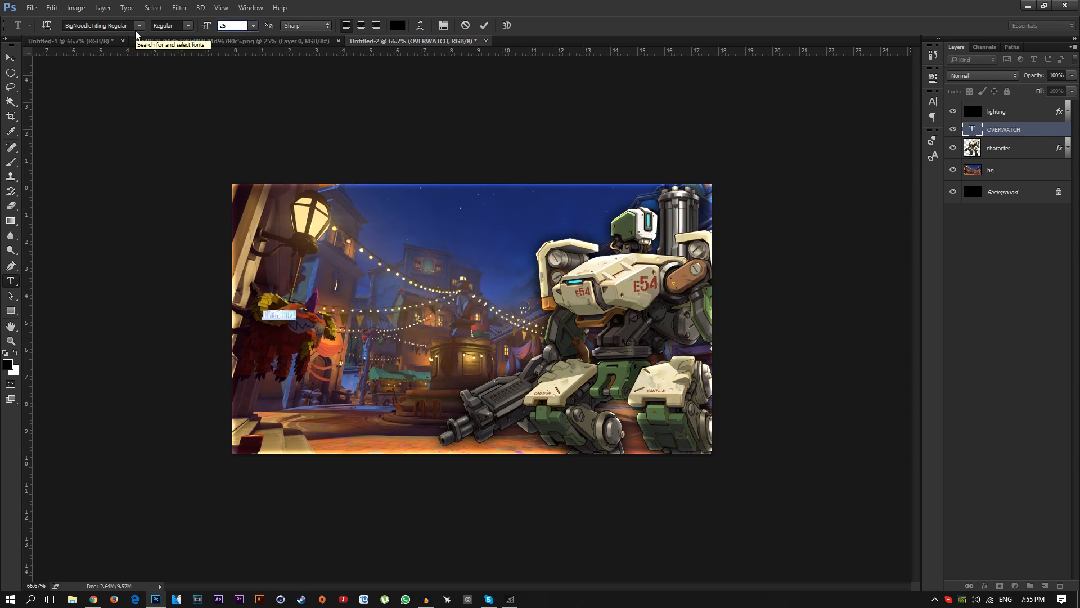
key(BackSpace)
key(BackSpace)
key(BackSpace)
text(40)
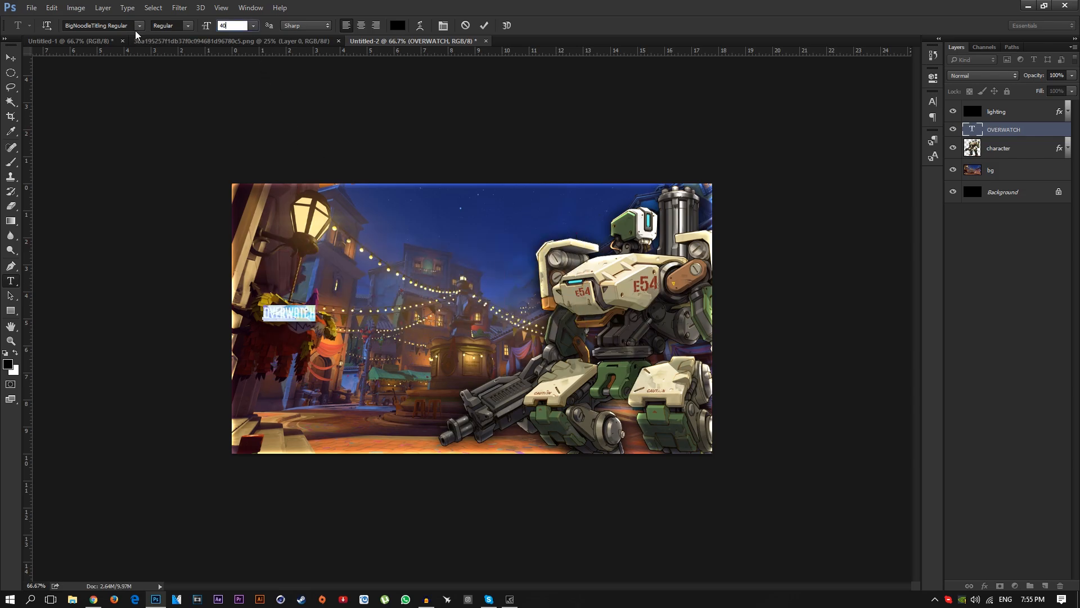
key(BackSpace)
text(2)
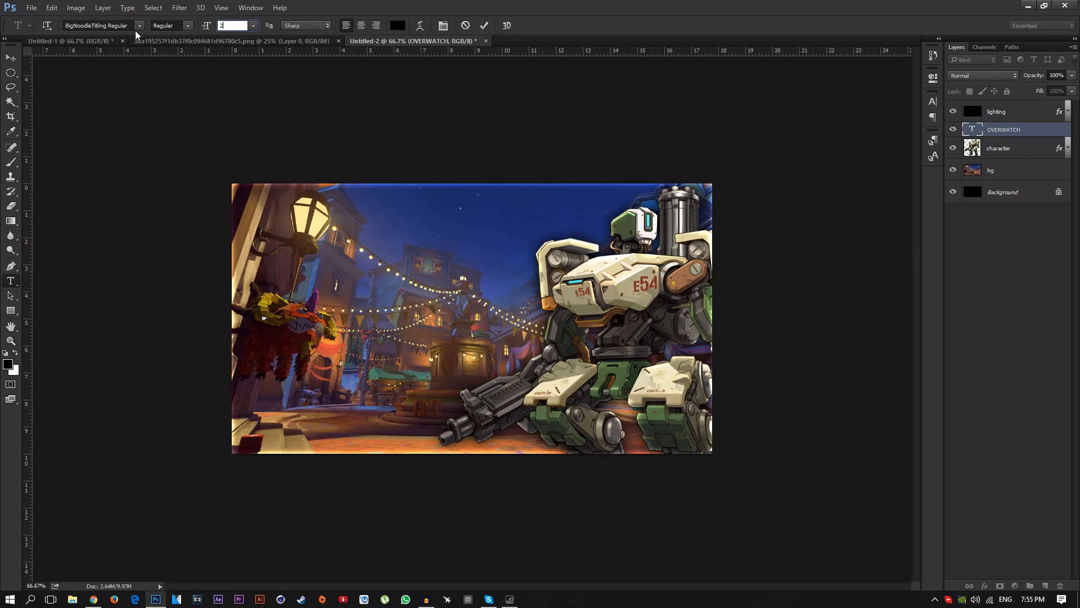
text(40)
key(Return)
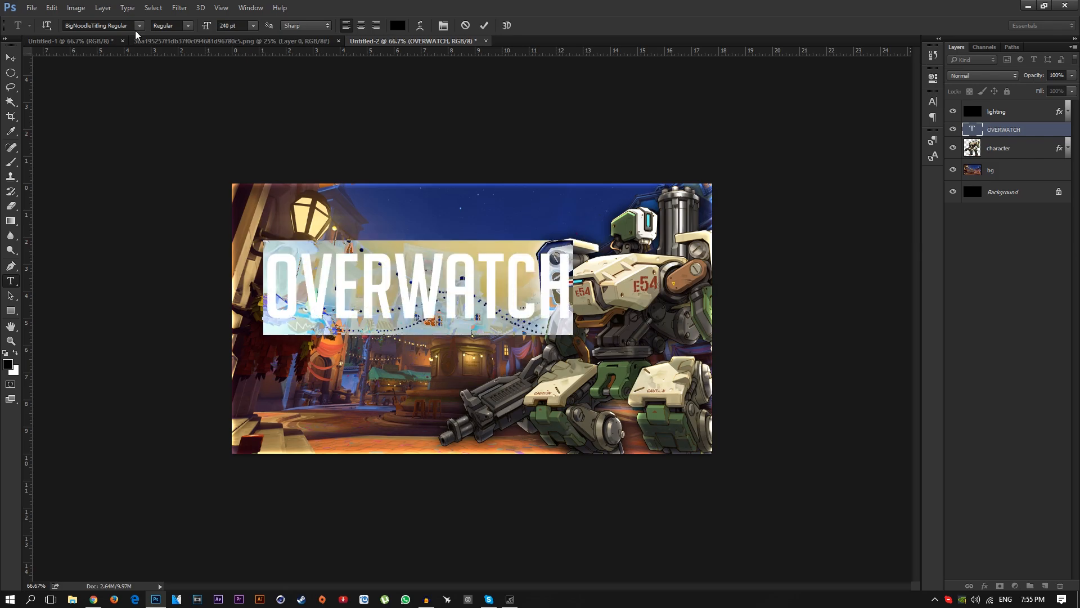
- Move the OVERWATCH text to the upper left of the canvas and scale it down to about 225 pt, clear of the robot
click(451, 282)
click(11, 61)
drag(454, 274, 435, 243)
key(ctrl+t)
drag(554, 209, 533, 215)
key(Return)
drag(478, 250, 481, 246)
- Duplicate the OVERWATCH text, change the copy's wording to "THUMBNAIL" and centre it directly beneath the original
key(ctrl+j)
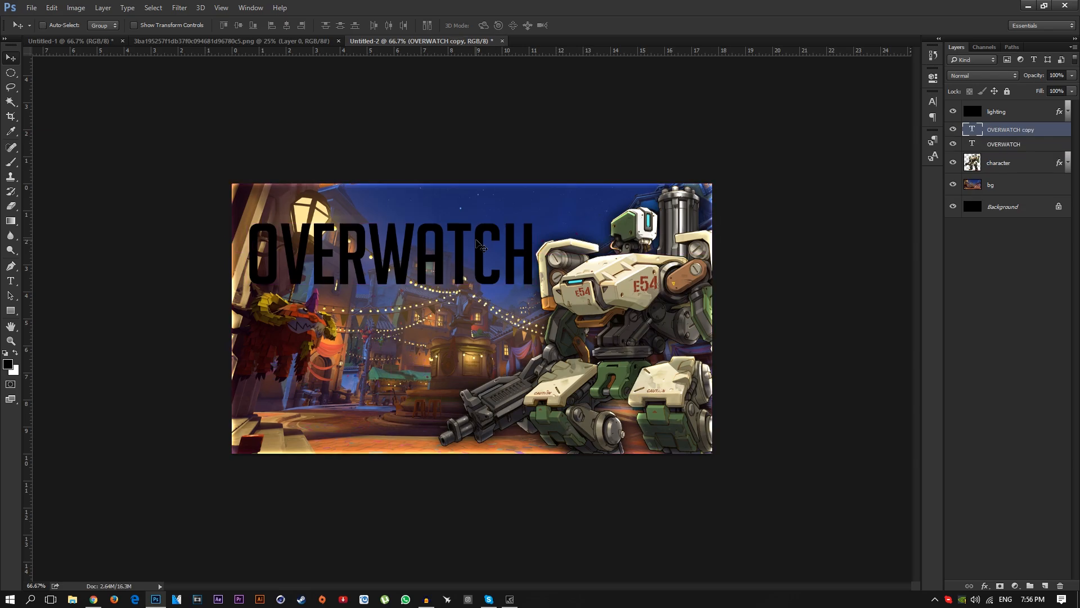
drag(428, 265, 424, 329)
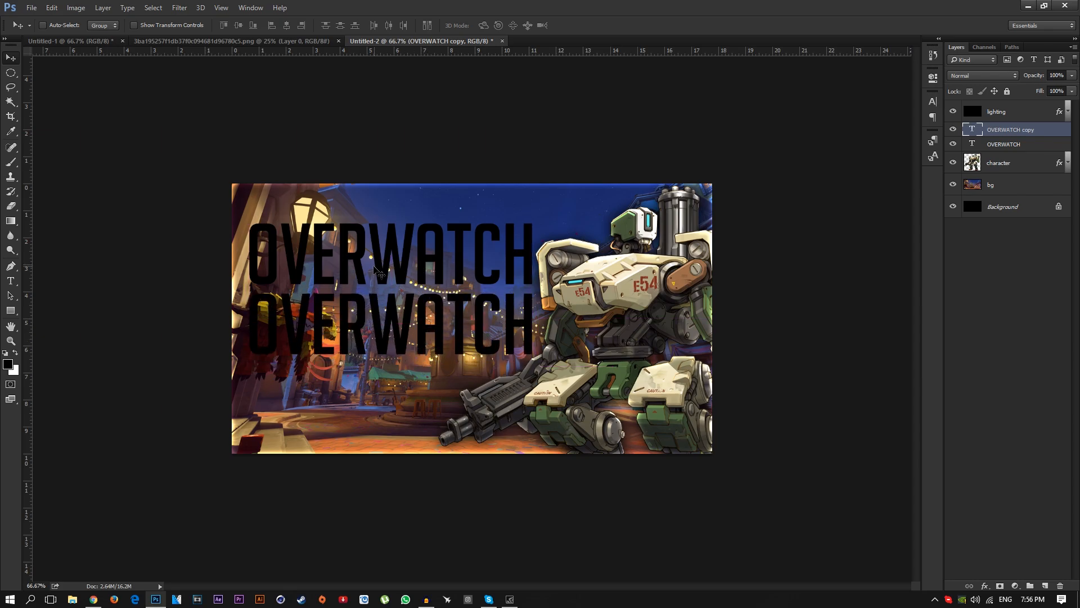
key(t)
click(507, 351)
key(ctrl+a)
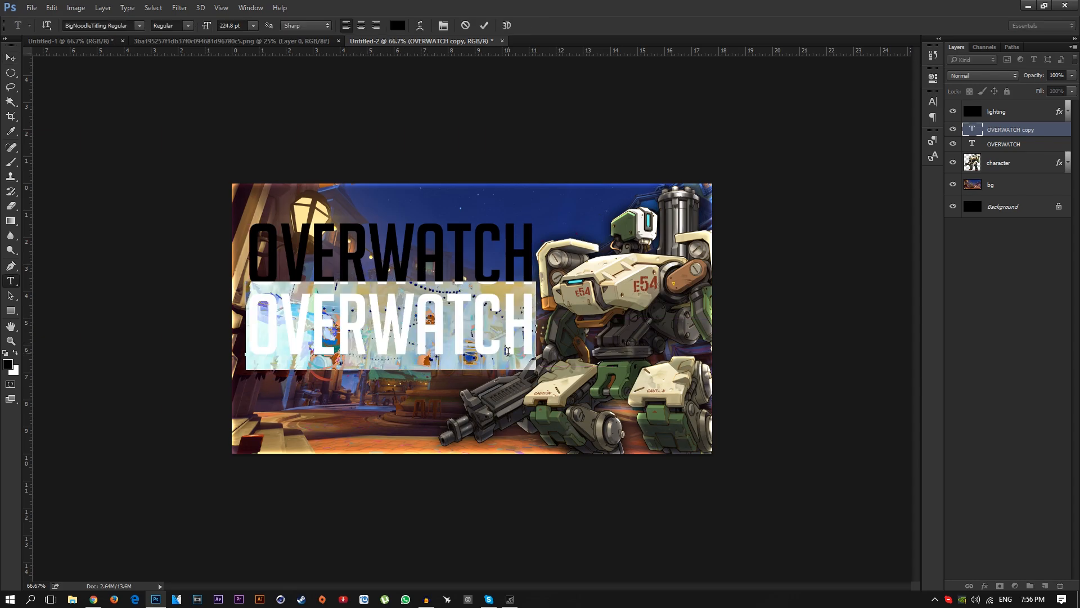
text(THUMBNAIL)
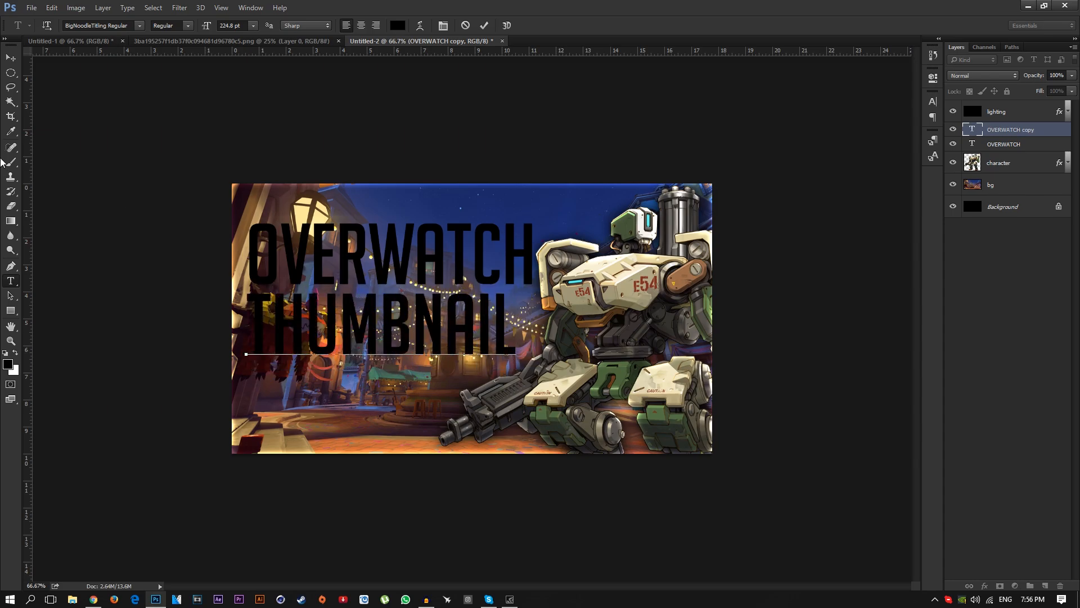
click(10, 57)
drag(297, 203, 310, 200)
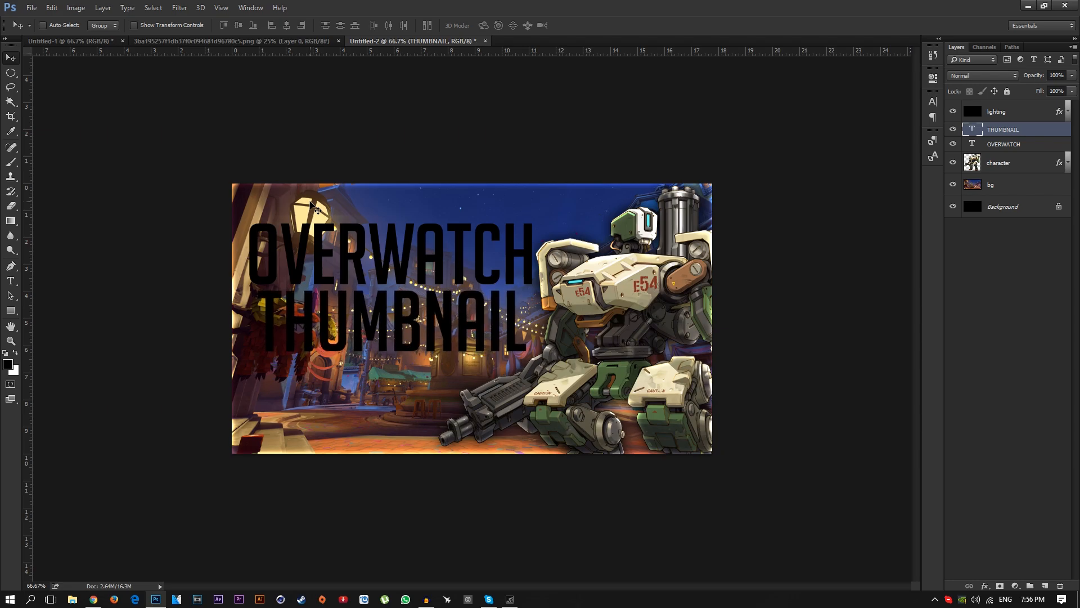
- Duplicate the THUMBNAIL text below the original and change the copy's wording to "TUTORIAL"
drag(313, 207, 438, 416)
key(t)
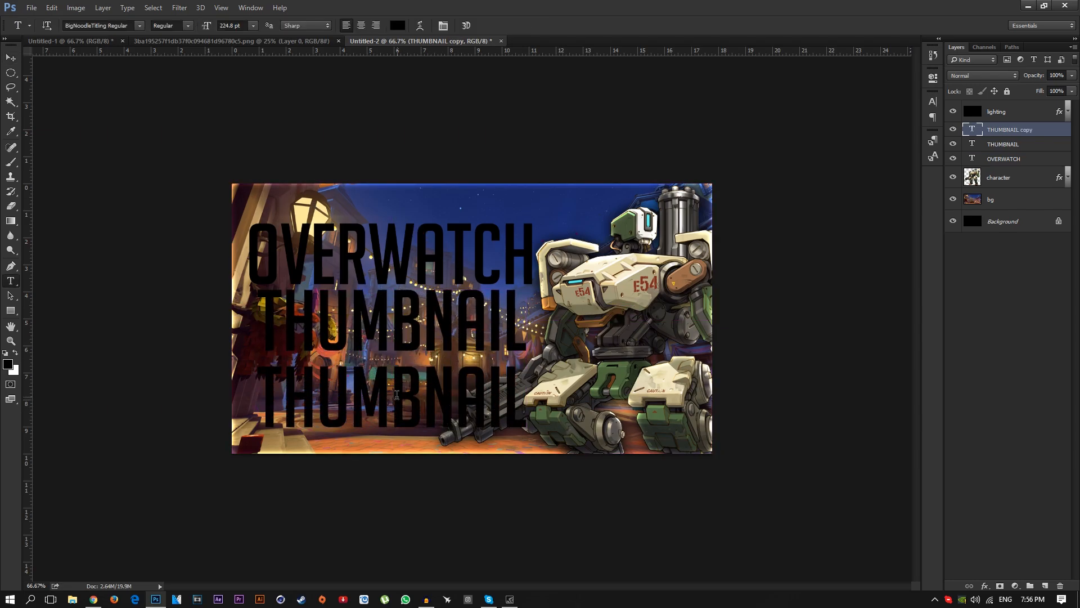
double_click(471, 418)
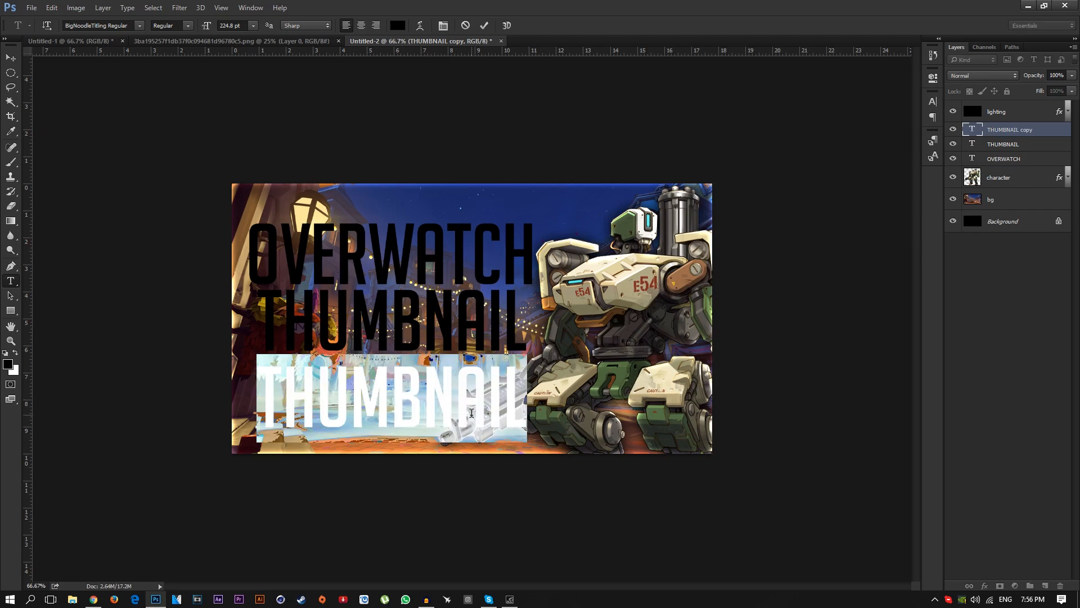
text(TUT)
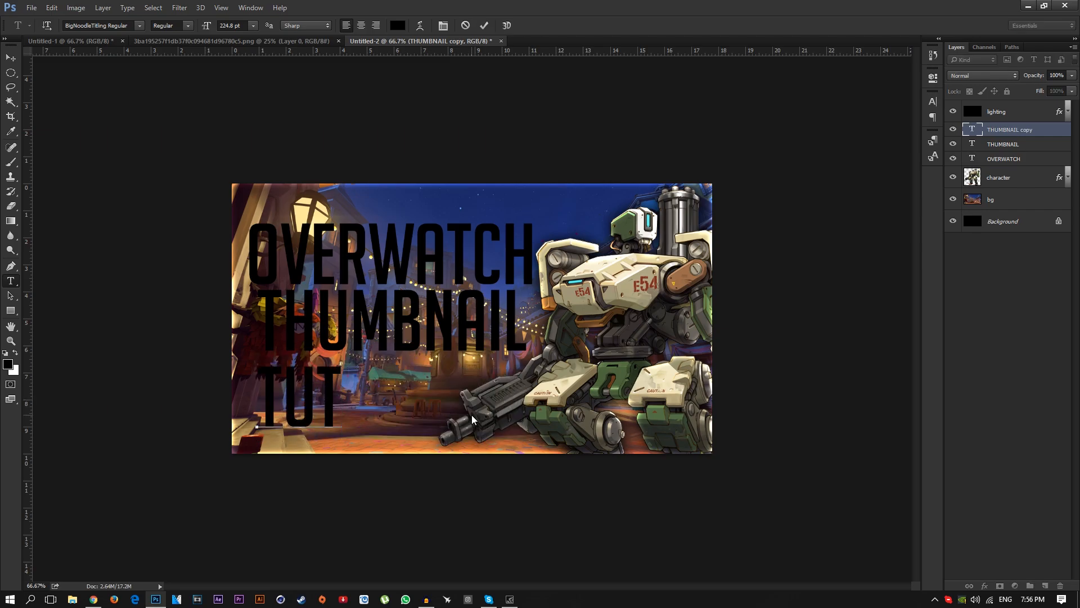
text(ORIAL)
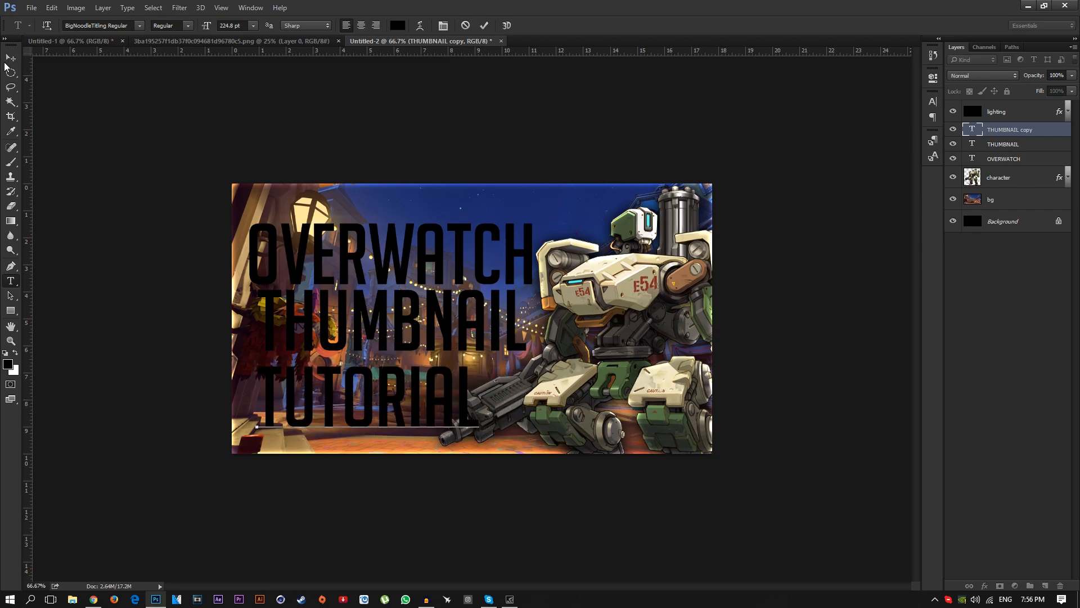
- Move the TUTORIAL text up so it sits centred directly beneath THUMBNAIL with matching line spacing
click(10, 58)
drag(333, 336, 352, 323)
key(Down)
key(Down)
key(Down)
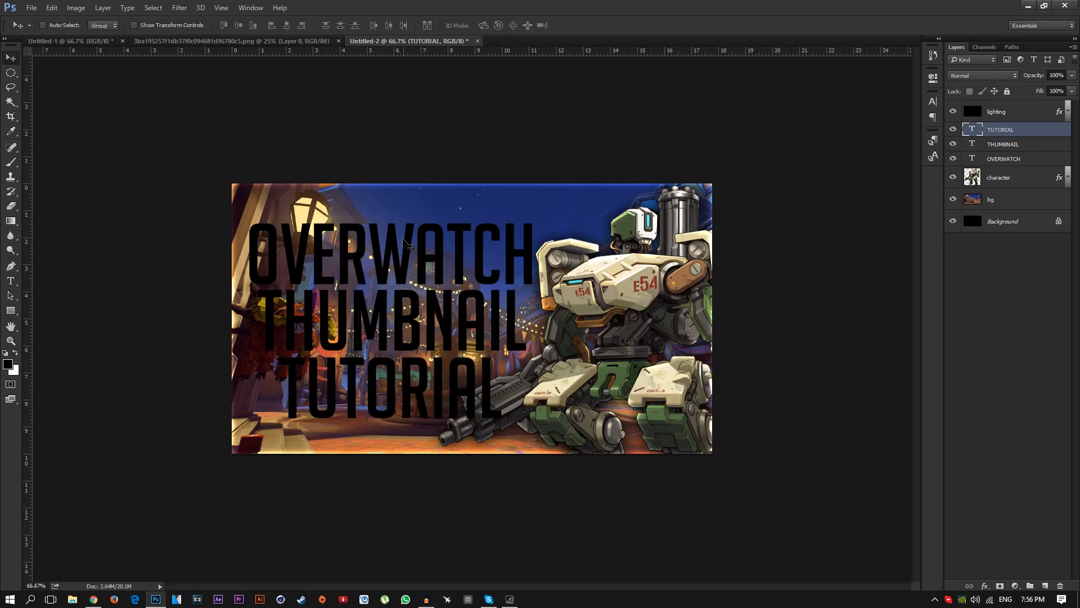
- Add a Gradient Overlay effect to the OVERWATCH text layer
key(t)
click(341, 251)
key(ctrl+a)
click(1039, 162)
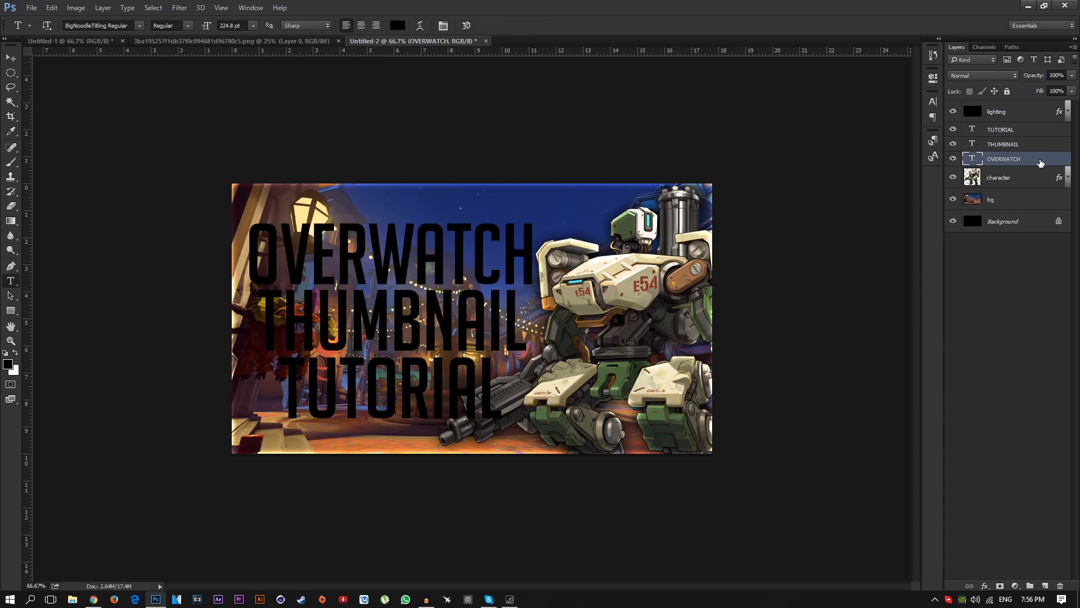
double_click(1040, 163)
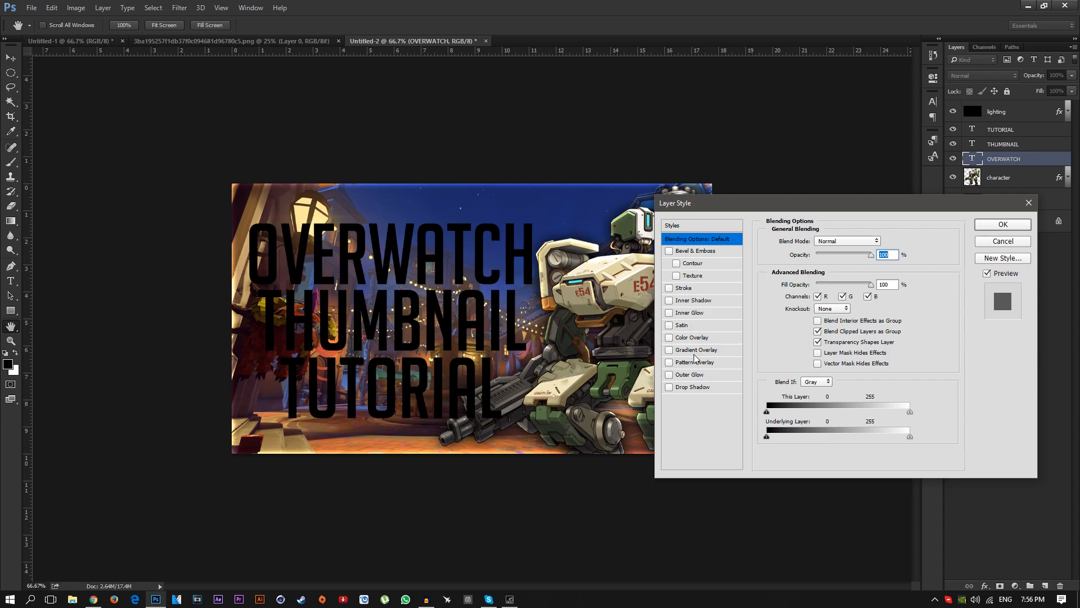
click(695, 350)
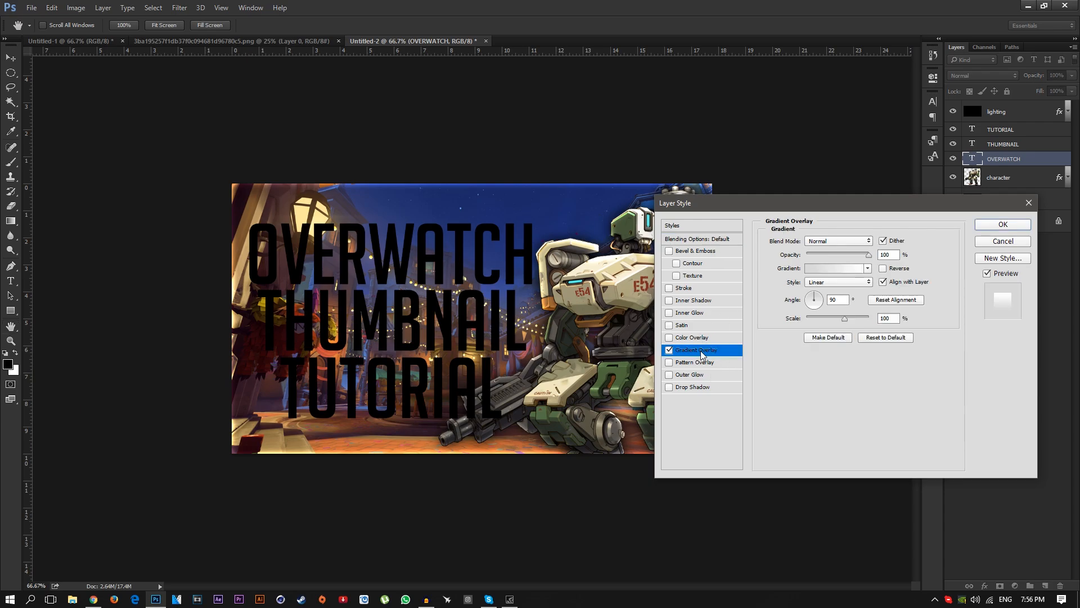
- Insert a colour stop at 50% in the overlay gradient and make it light grey
click(827, 269)
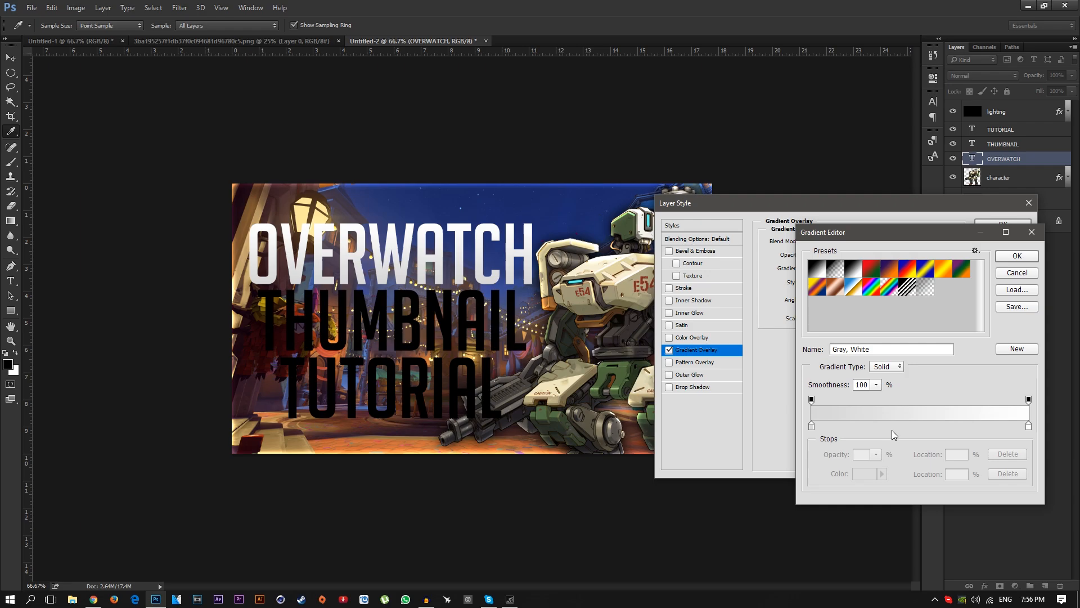
click(923, 431)
drag(922, 430, 920, 430)
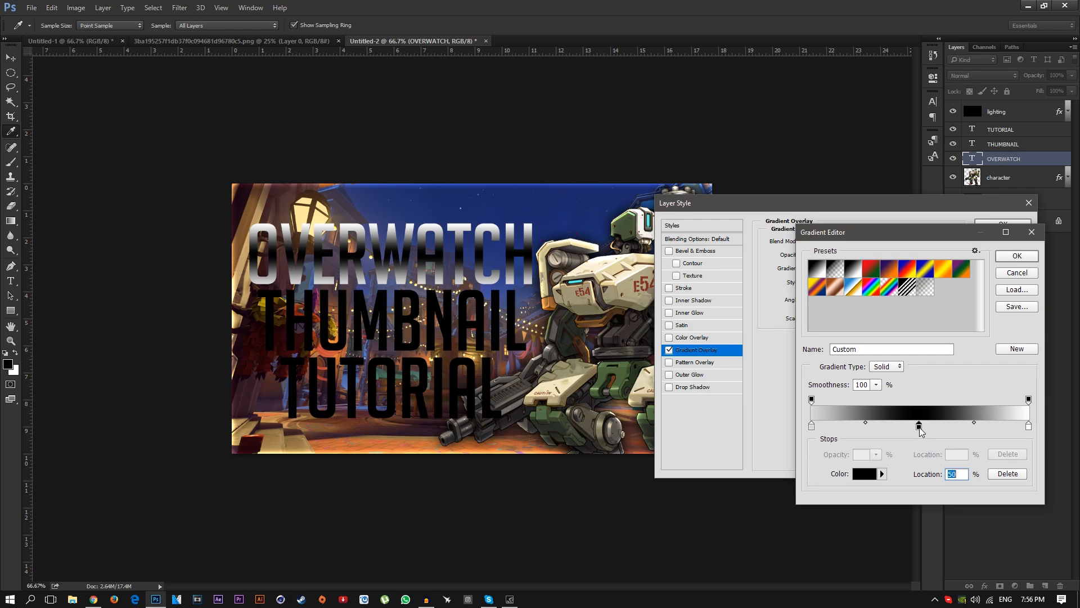
double_click(920, 430)
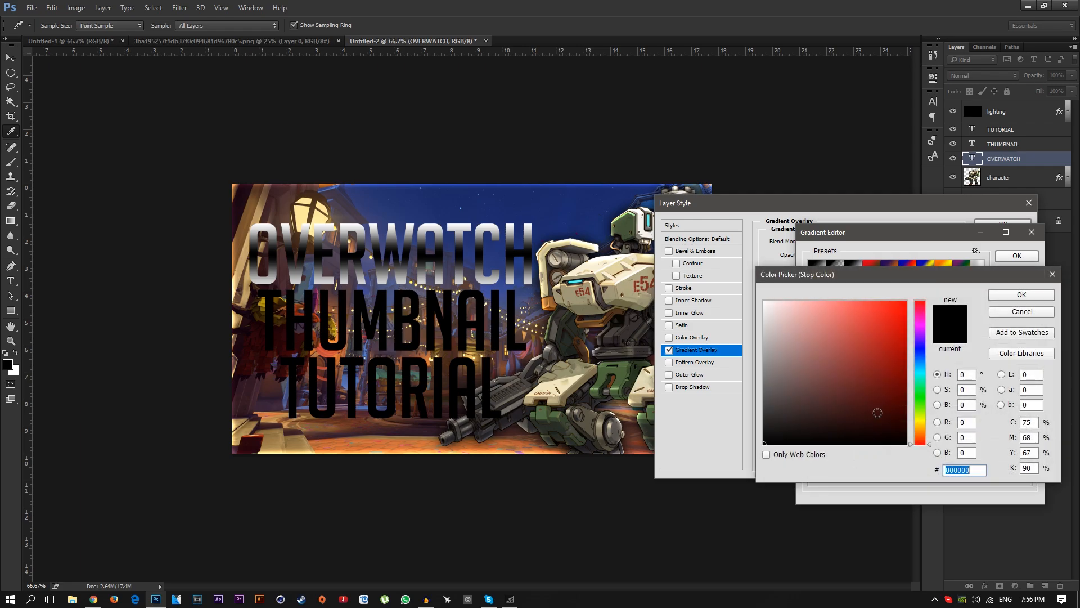
drag(774, 316, 763, 327)
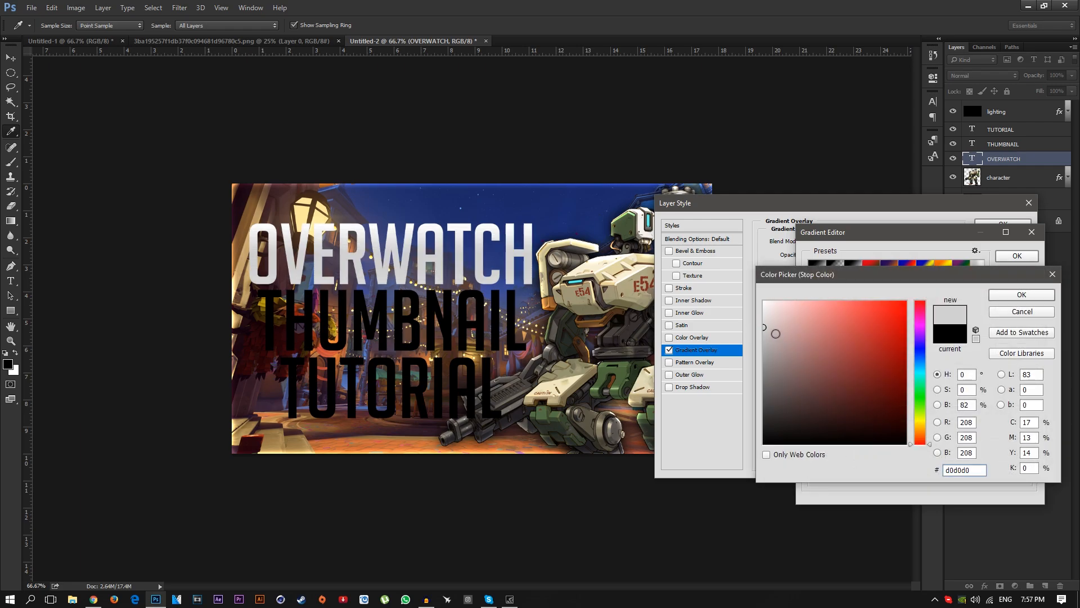
click(763, 322)
click(1011, 297)
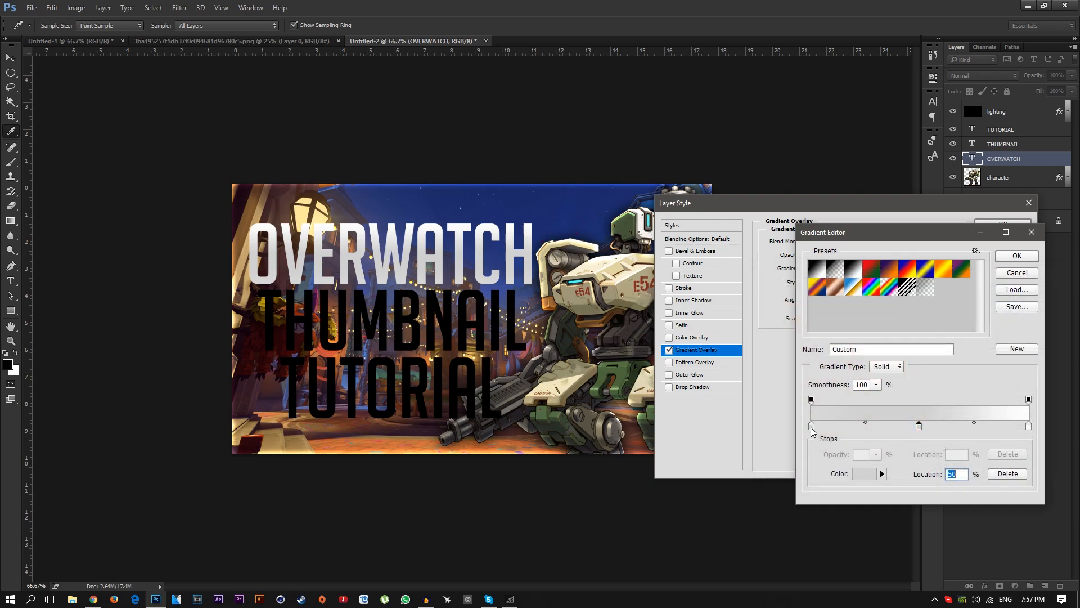
- Make both end stops of the overlay gradient white (ffffff) and accept the gradient
double_click(812, 427)
text(ffffff)
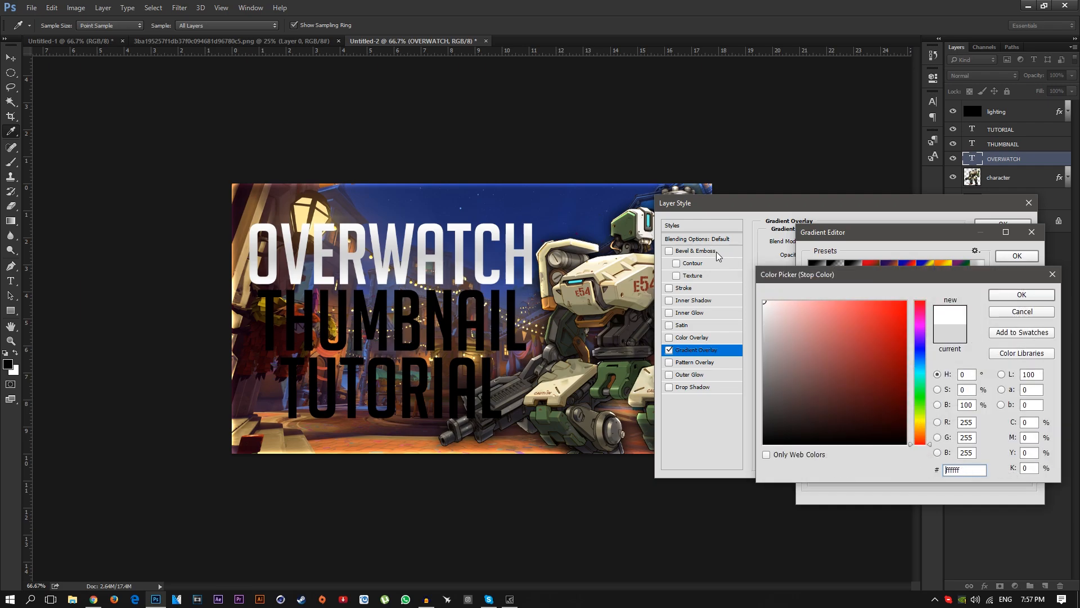
click(1012, 297)
double_click(1028, 426)
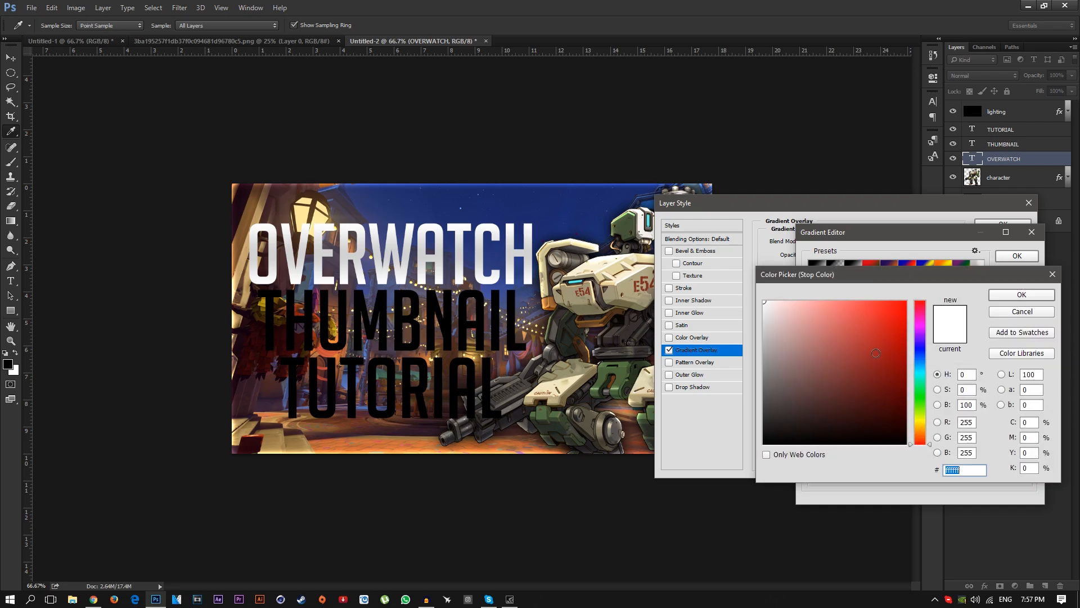
click(1021, 295)
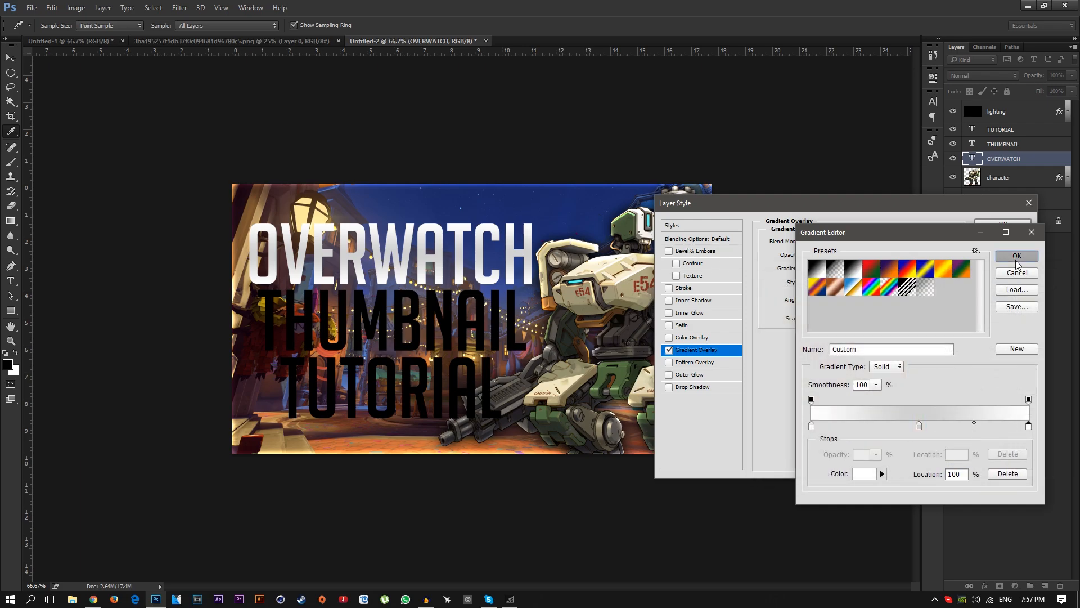
click(1016, 255)
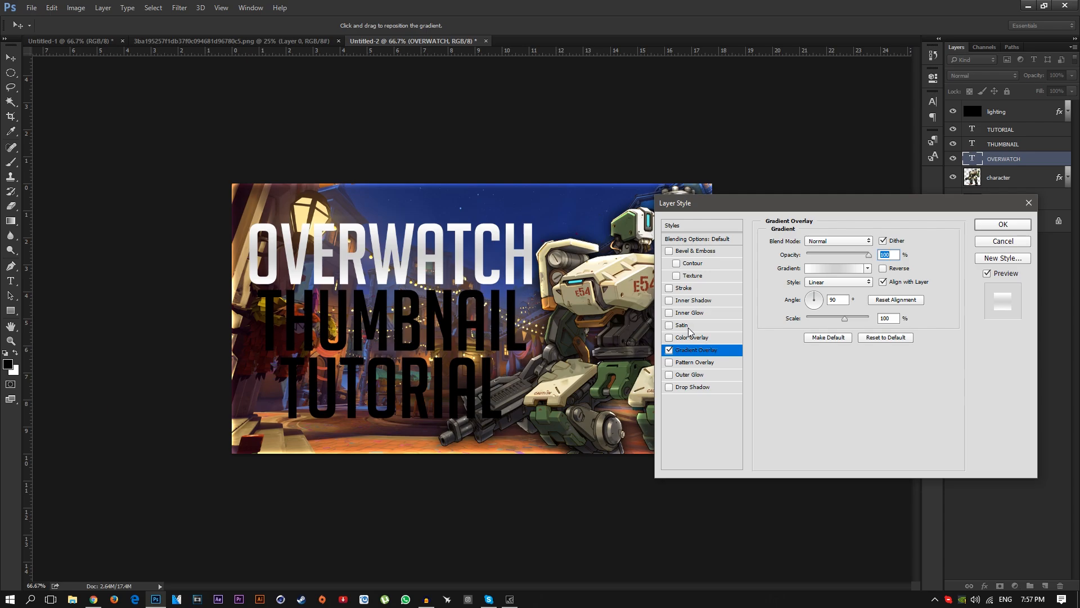
- Add a Satin effect to the OVERWATCH text with Color Burn blending and 25% opacity
click(688, 325)
click(827, 243)
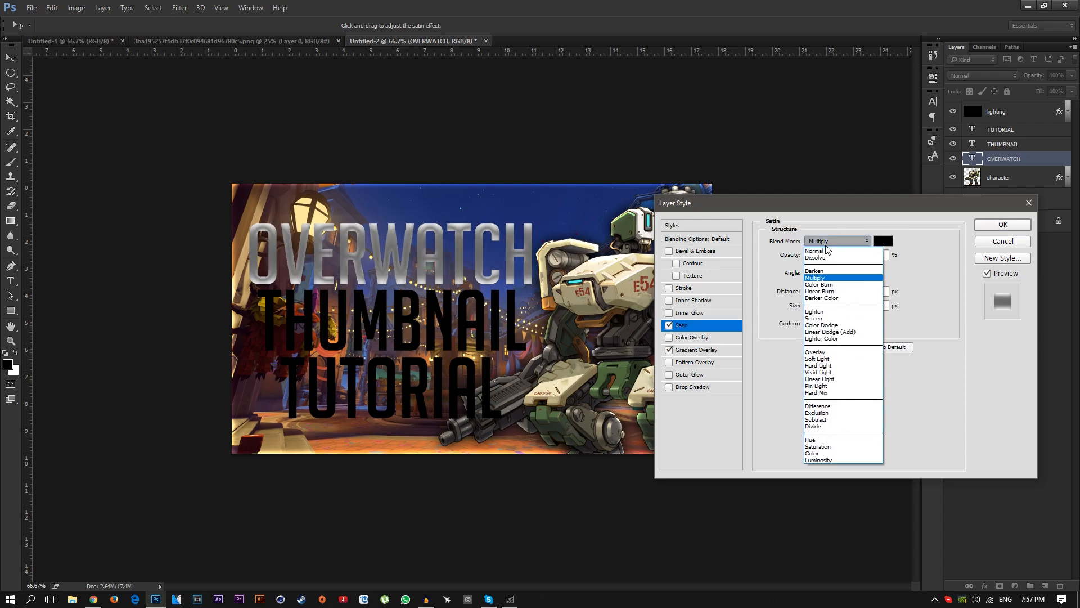
click(820, 284)
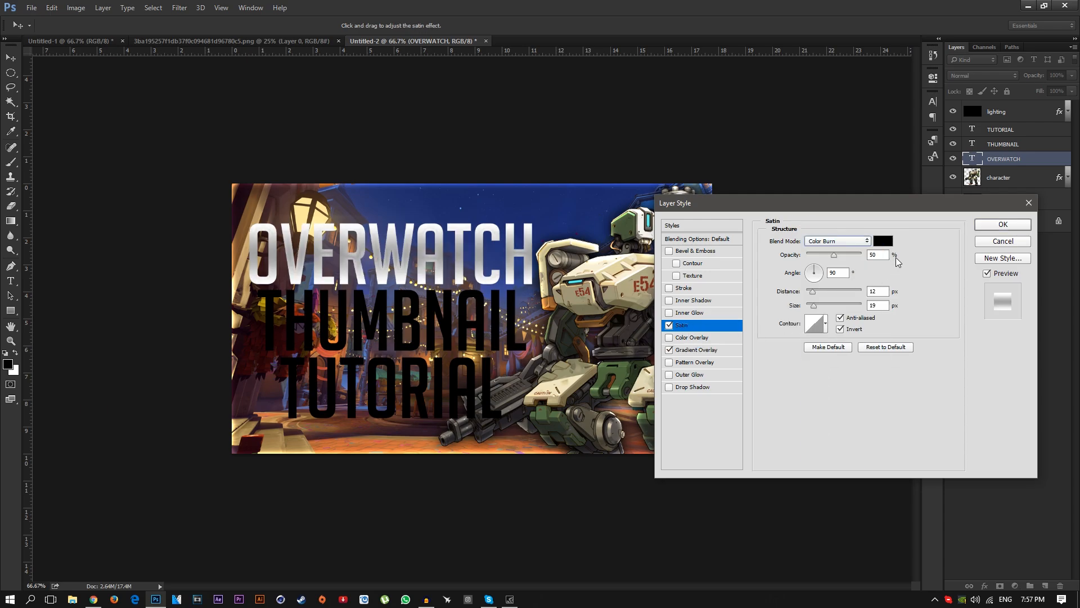
click(886, 255)
text(525)
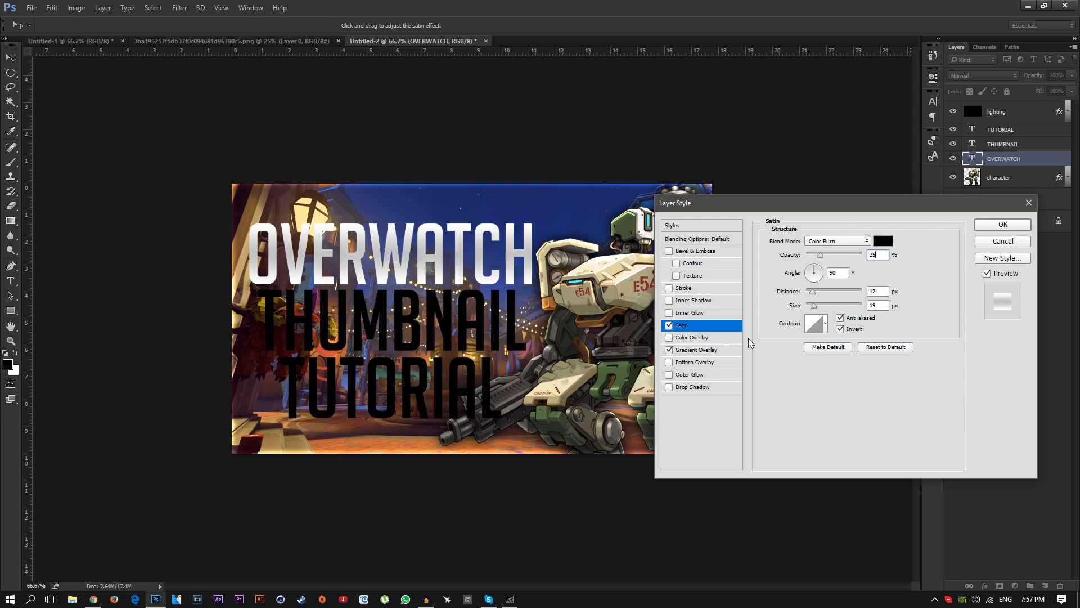
- Add an Inner Glow to the OVERWATCH text with 100% opacity and a size of 10 px
click(701, 313)
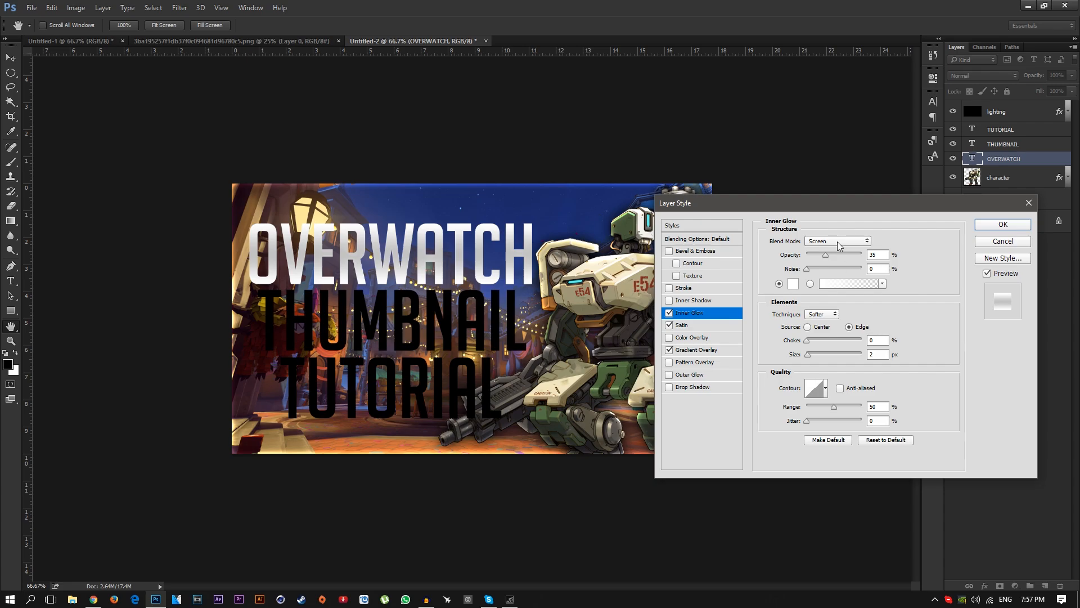
click(877, 255)
text(75)
text(100)
double_click(880, 355)
text(10)
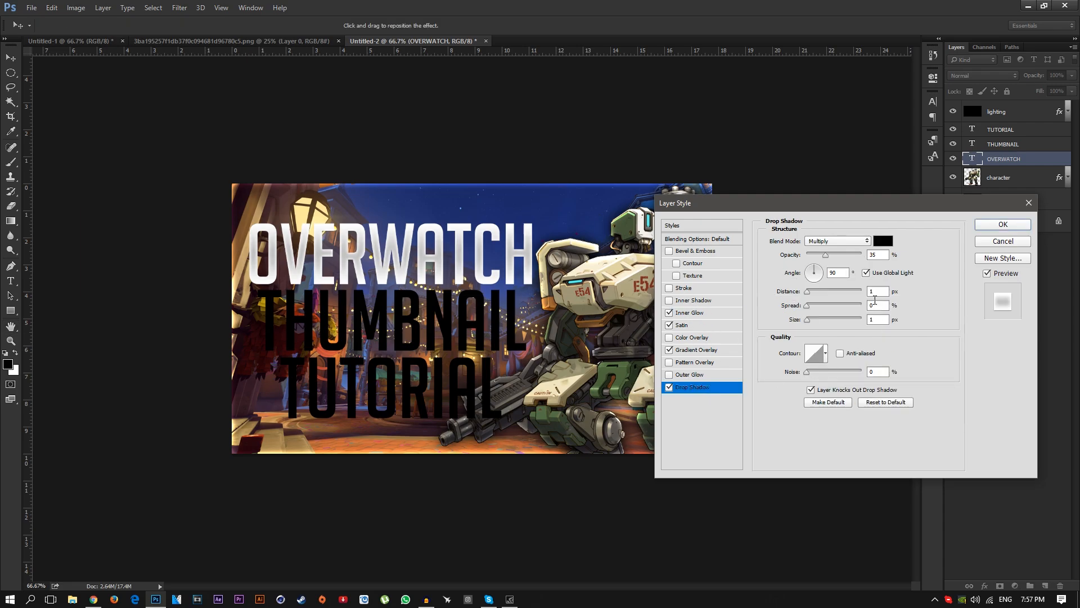
- Give the OVERWATCH text a Drop Shadow with 60% opacity, 3 px distance, 25% spread and 25 px size
drag(882, 290, 813, 293)
text(3)
drag(825, 256, 890, 250)
text(60)
click(877, 320)
text(25)
click(876, 305)
text(25)
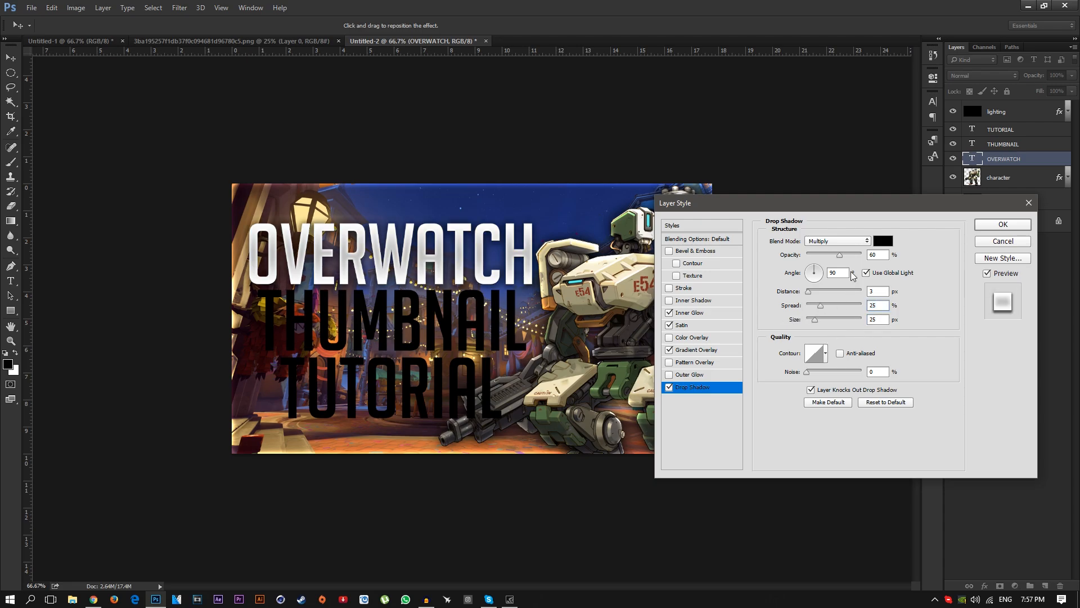
- Raise the OVERWATCH drop shadow's opacity to 75% and apply the layer style
drag(839, 255, 870, 256)
key(shift+Down)
key(shift+Down)
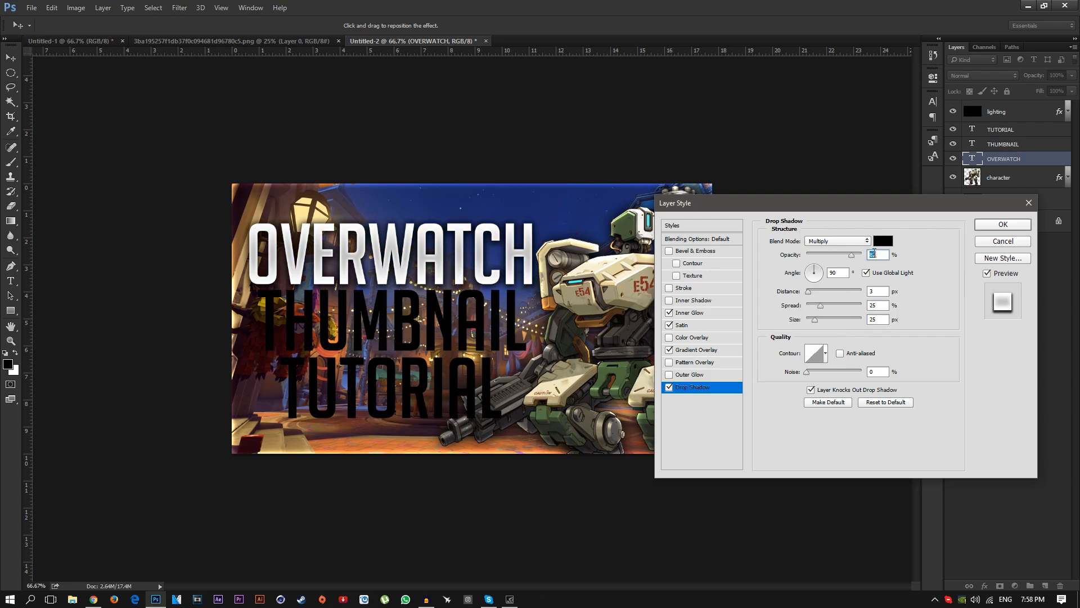
text(75)
click(1003, 225)
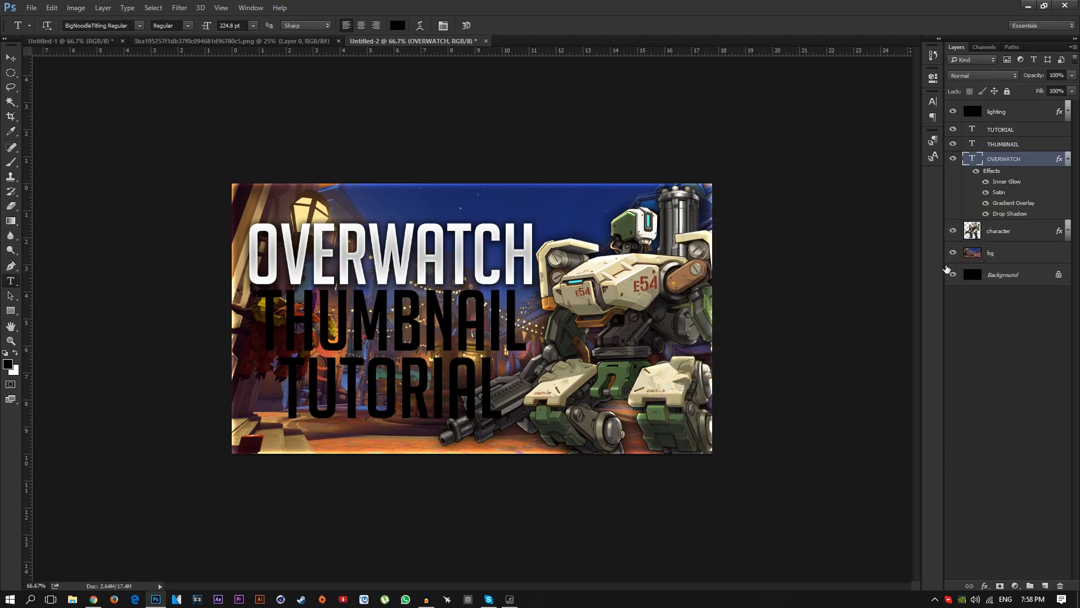
- Copy the OVERWATCH layer style onto the THUMBNAIL text and collapse both layers' effect lists
right_click(1038, 164)
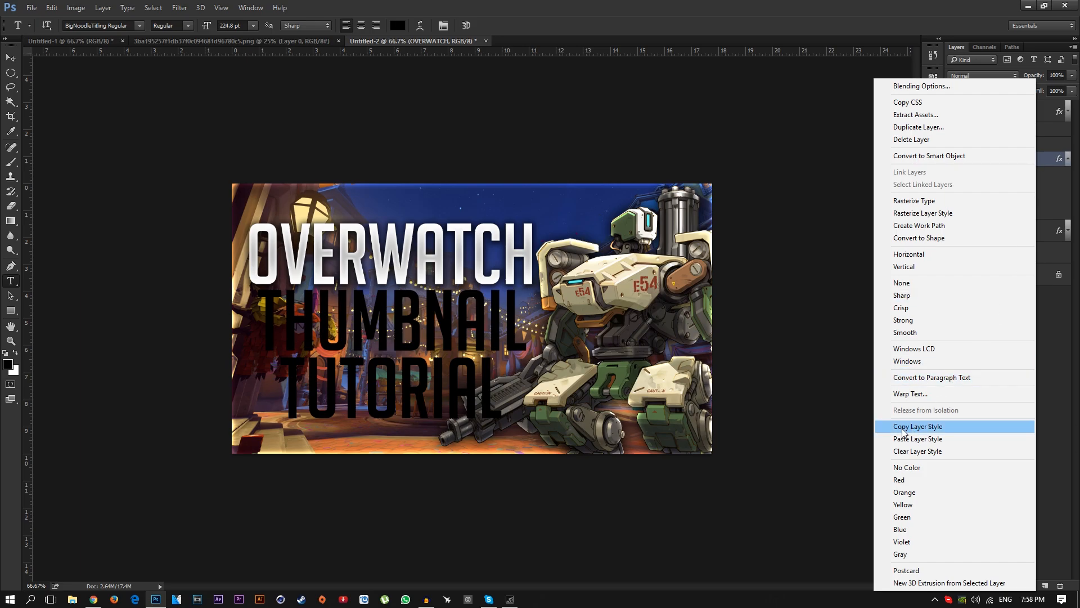
click(921, 432)
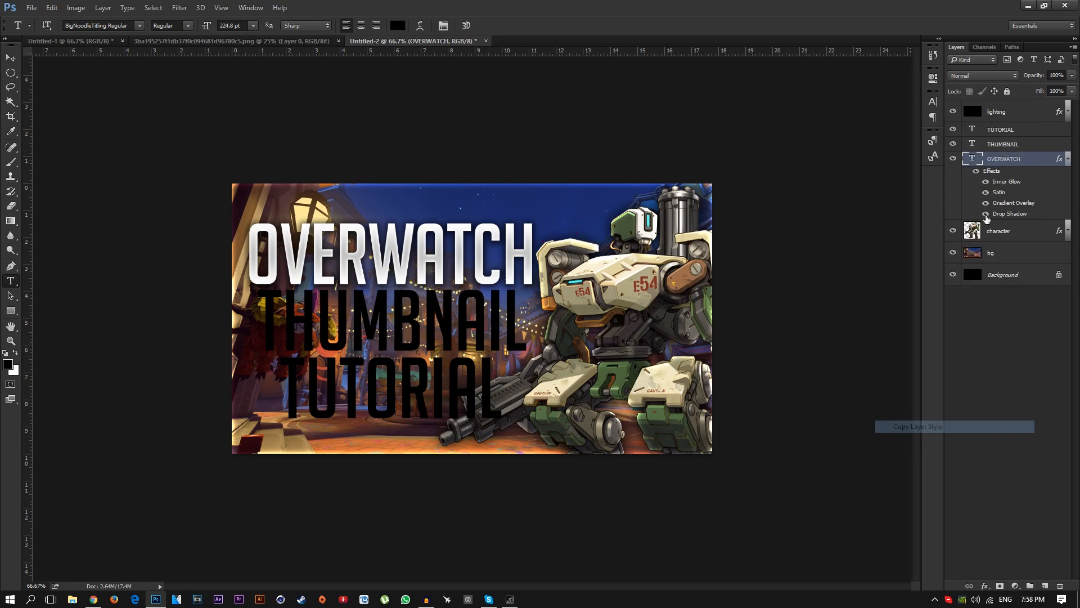
click(1038, 145)
right_click(1038, 146)
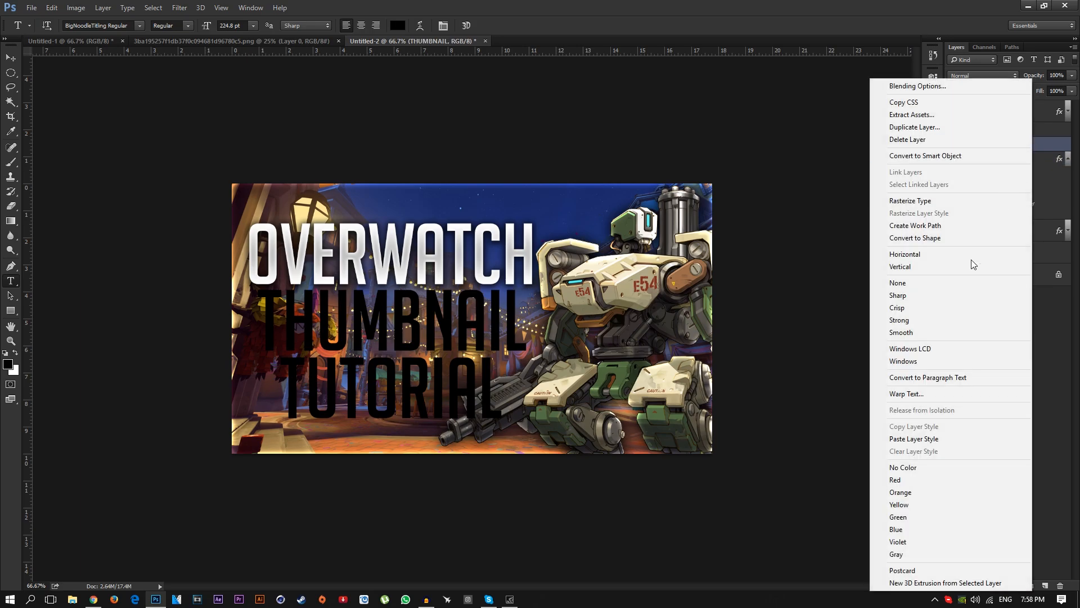
click(912, 442)
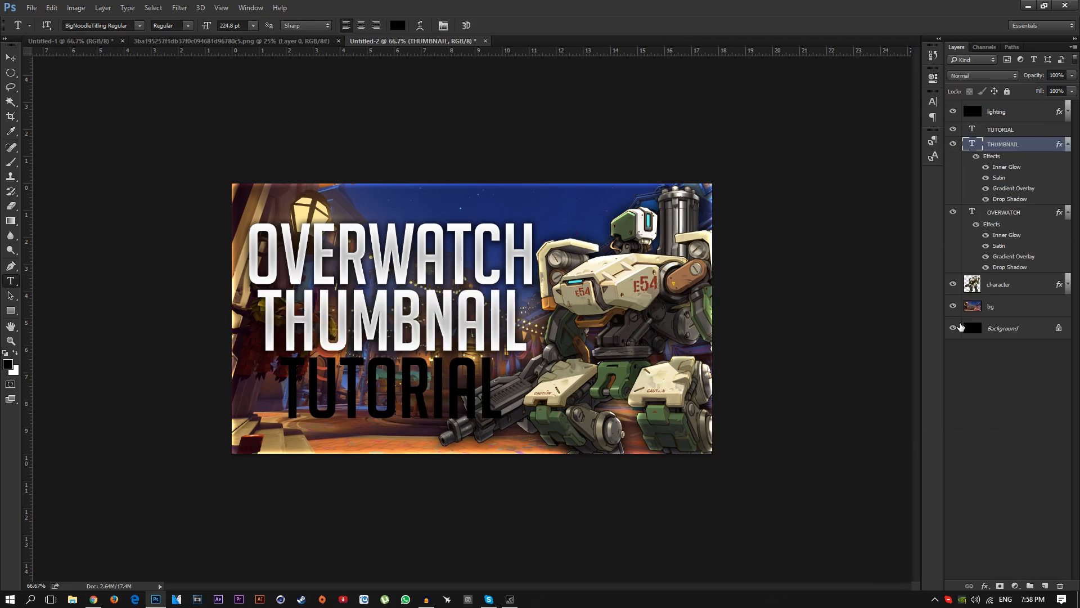
click(1067, 145)
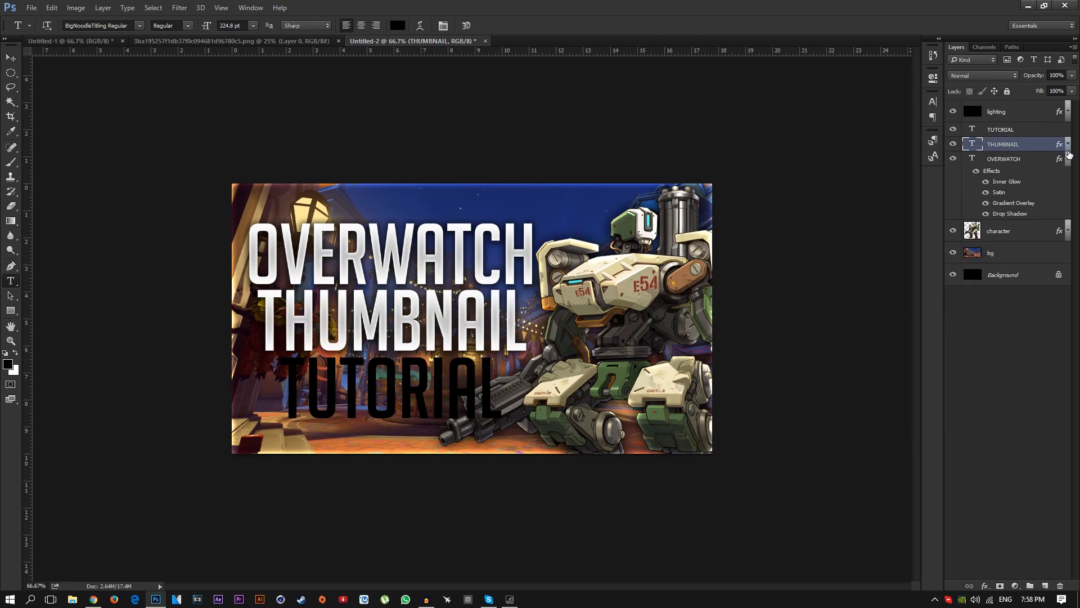
click(1068, 158)
- Draw a black rectangle about 639 × 181 px behind the TUTORIAL text, on a new layer above the character
click(10, 57)
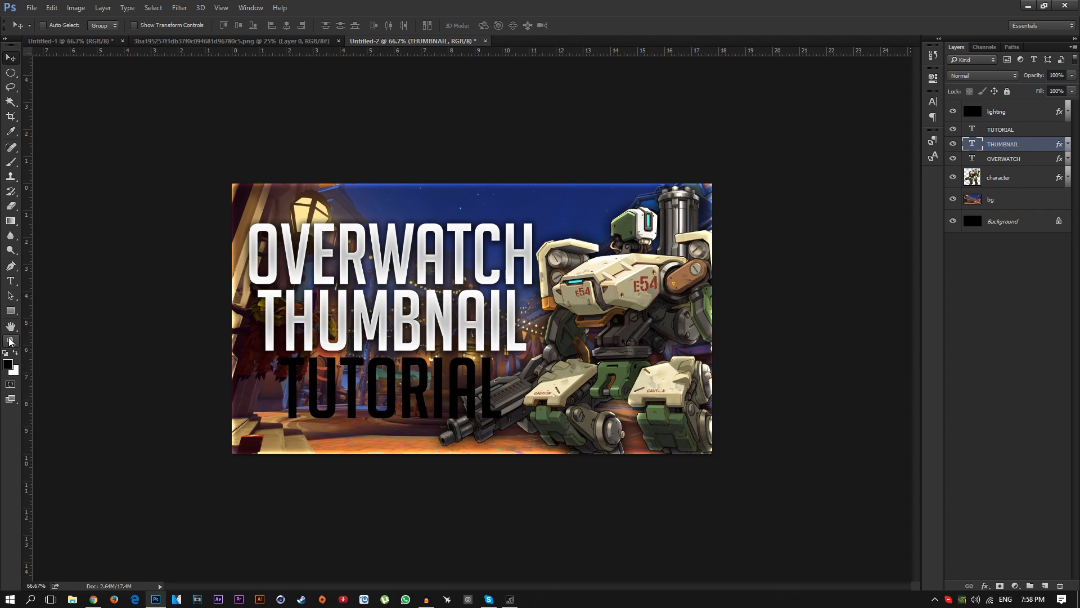
click(10, 313)
click(40, 308)
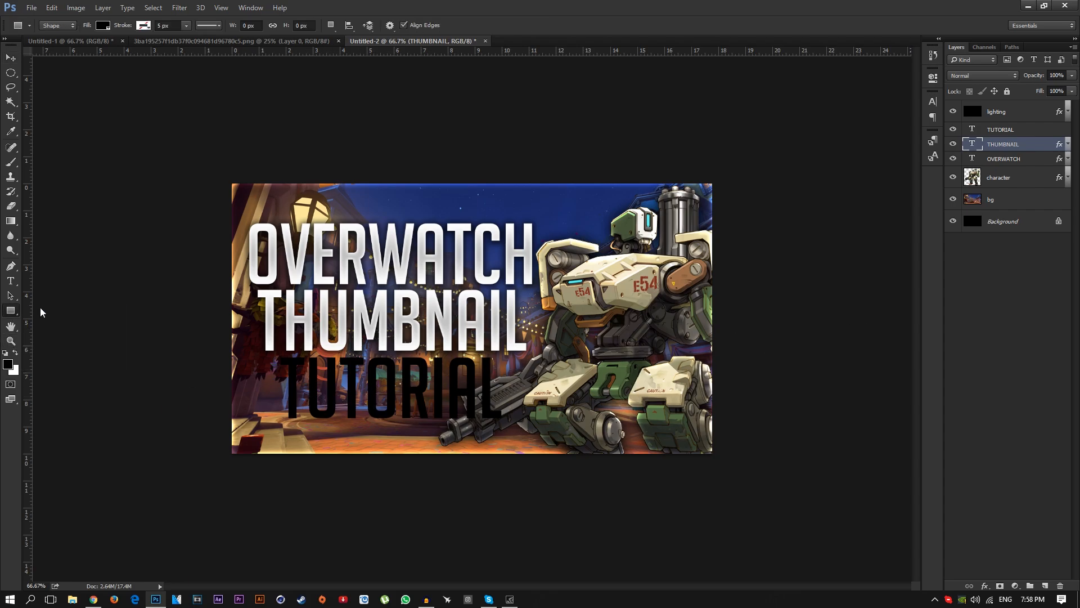
click(990, 186)
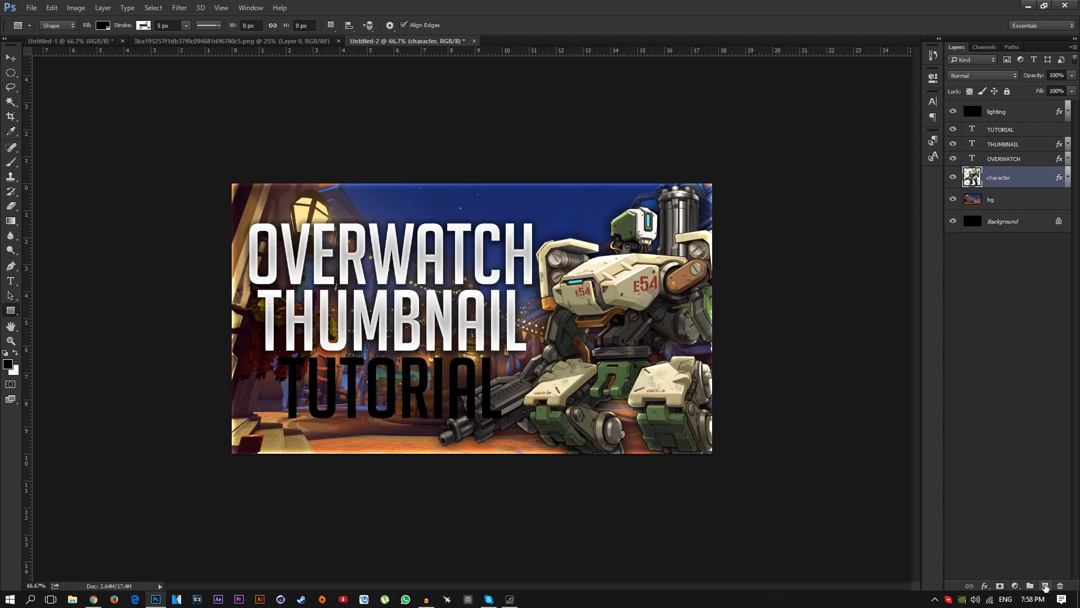
click(1045, 586)
drag(272, 356, 511, 423)
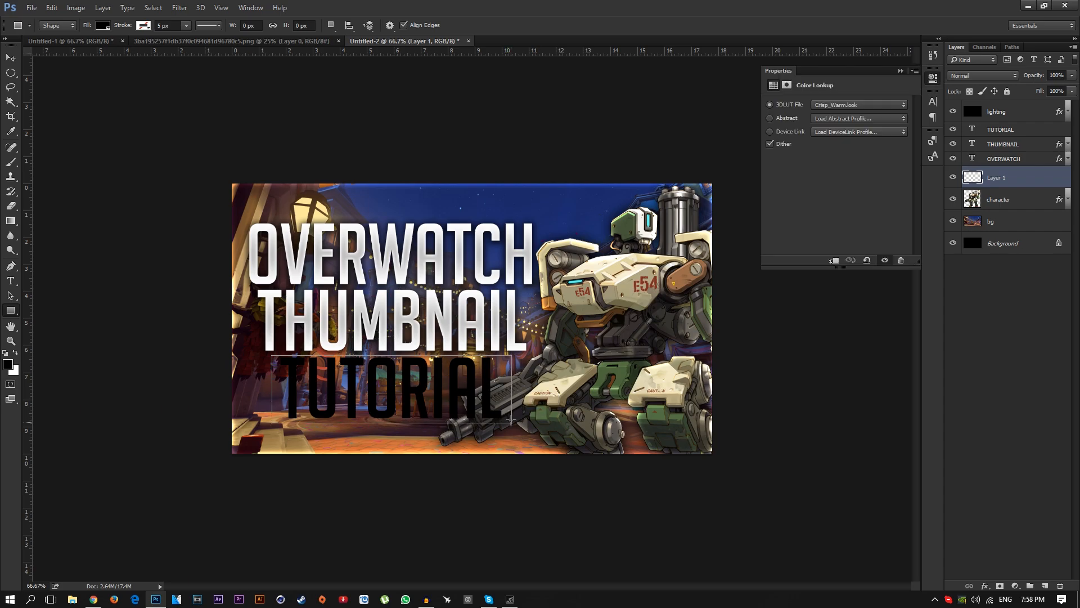
click(900, 71)
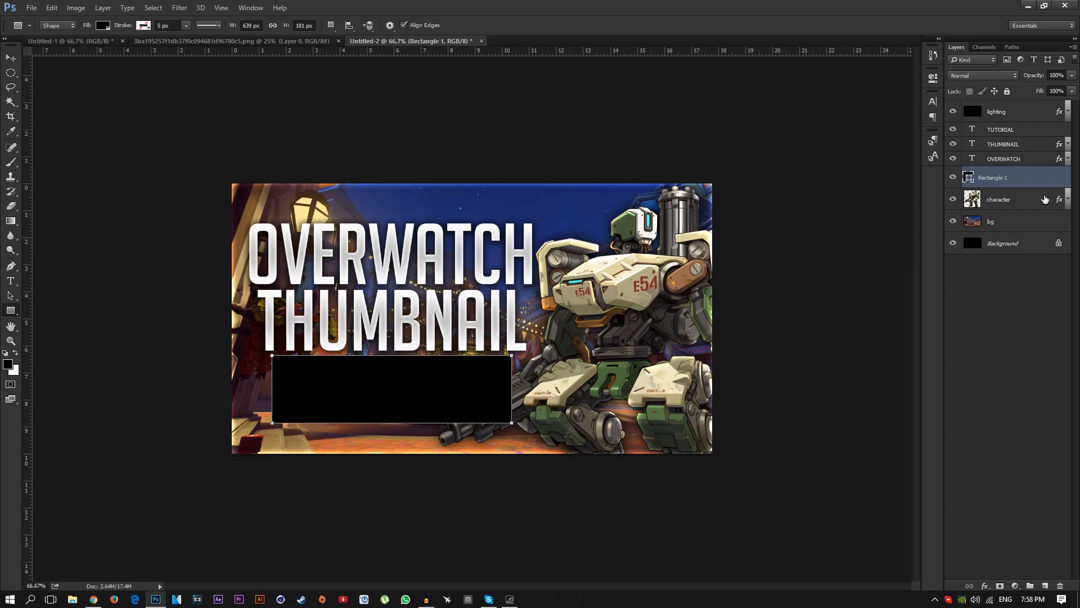
- Add a Gradient Overlay to the rectangle behind TUTORIAL and set the gradient's starting colour stop to a dark golden orange
double_click(1033, 181)
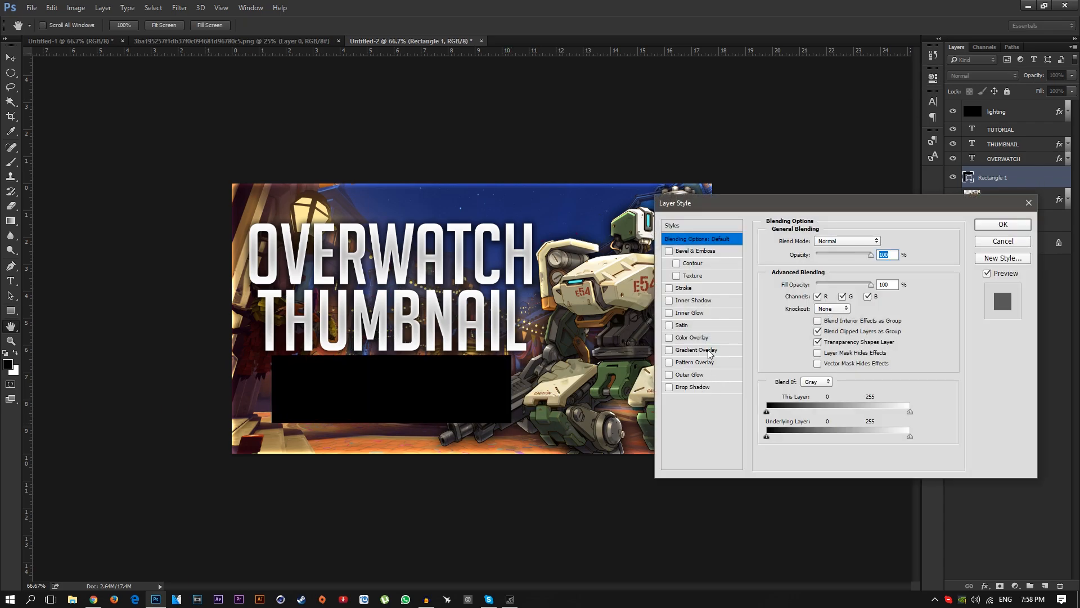
click(669, 350)
click(838, 268)
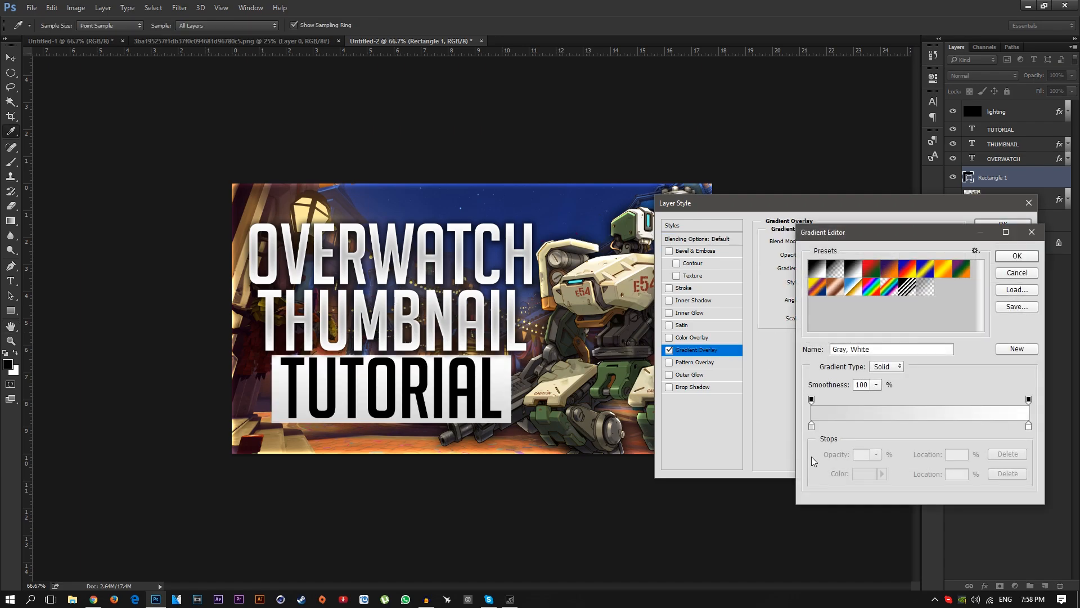
double_click(812, 427)
click(920, 426)
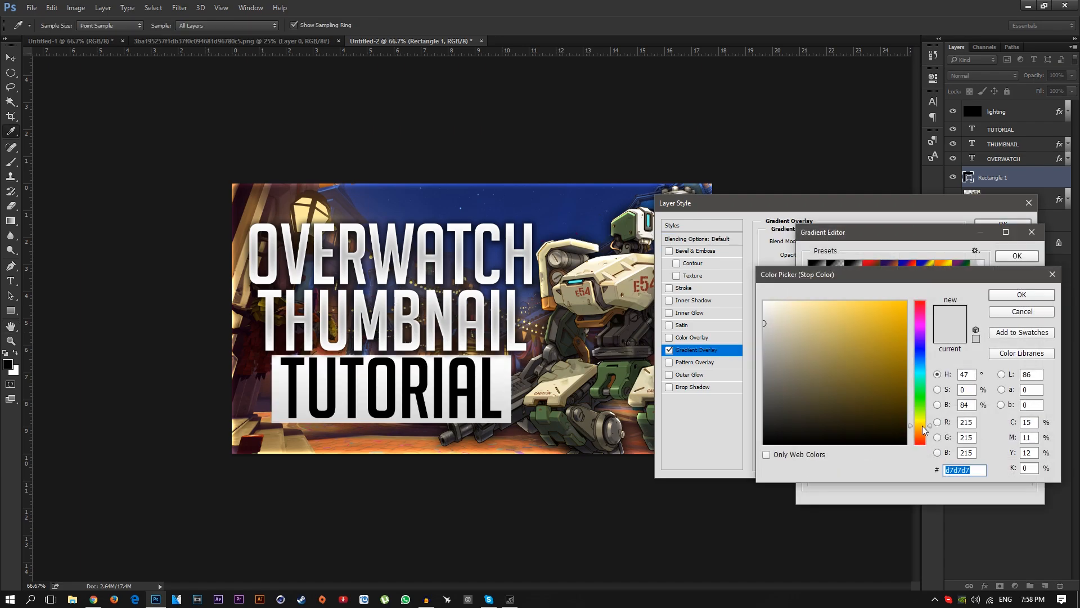
mouse_move(890, 352)
mouse_down()
mouse_move(911, 358)
mouse_move(906, 344)
mouse_move(931, 342)
mouse_up()
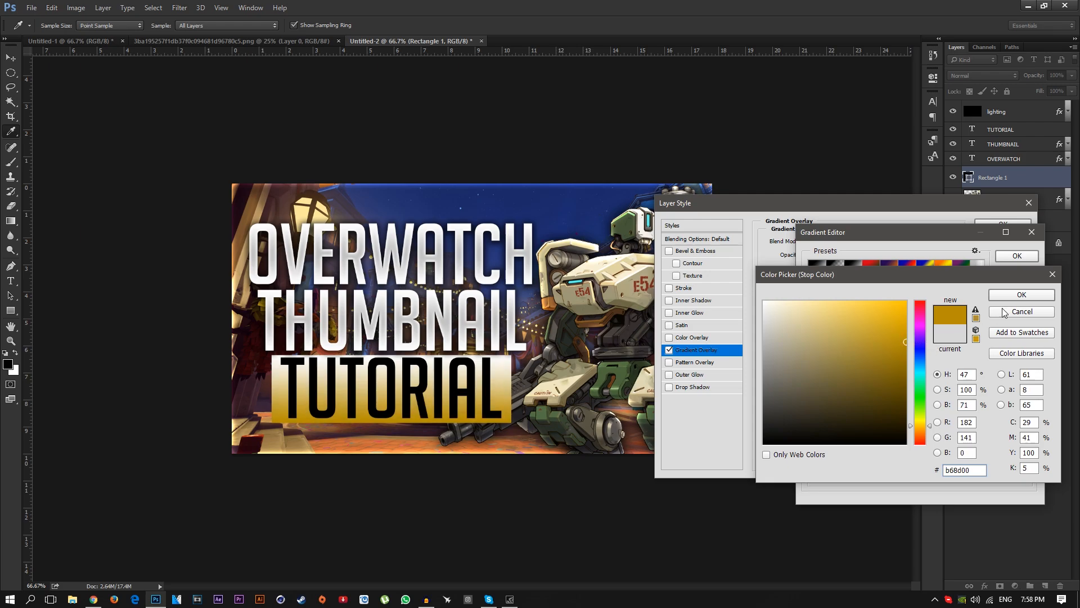
click(922, 427)
drag(902, 334, 916, 336)
click(1032, 302)
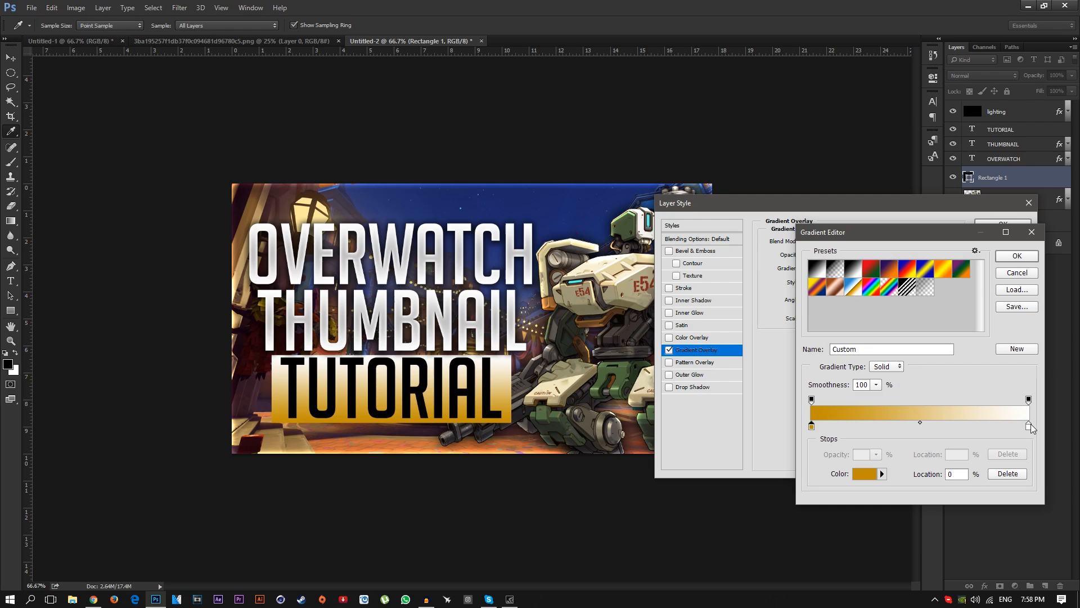
- Set the rectangle gradient's end colour stop to a bright golden yellow and accept the gradient
double_click(1029, 426)
click(922, 428)
drag(922, 427, 922, 424)
drag(871, 336, 954, 251)
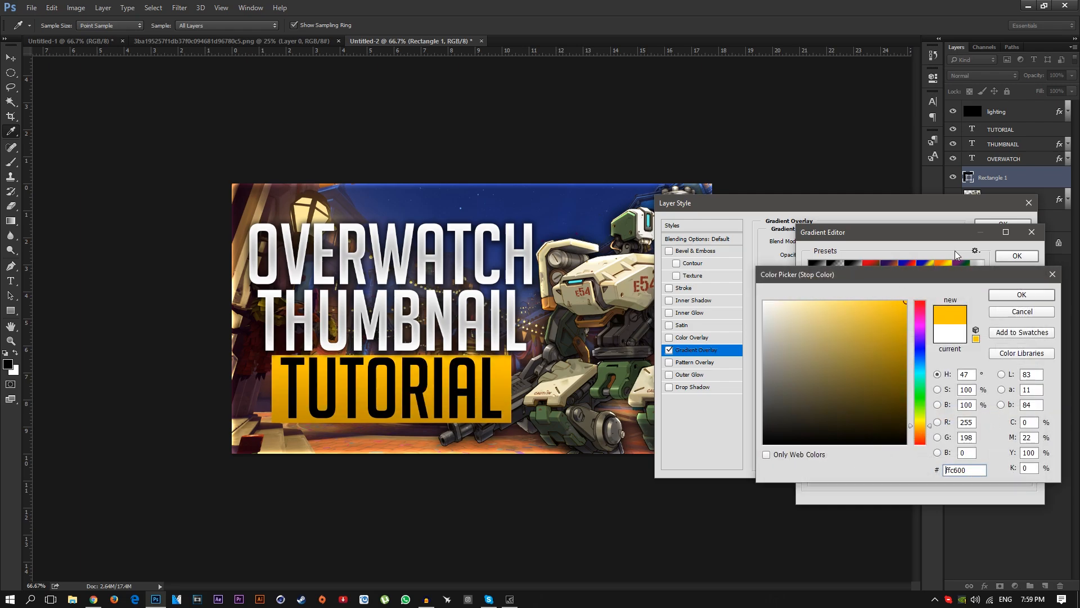
click(921, 428)
drag(899, 312, 871, 262)
click(1021, 297)
click(1016, 256)
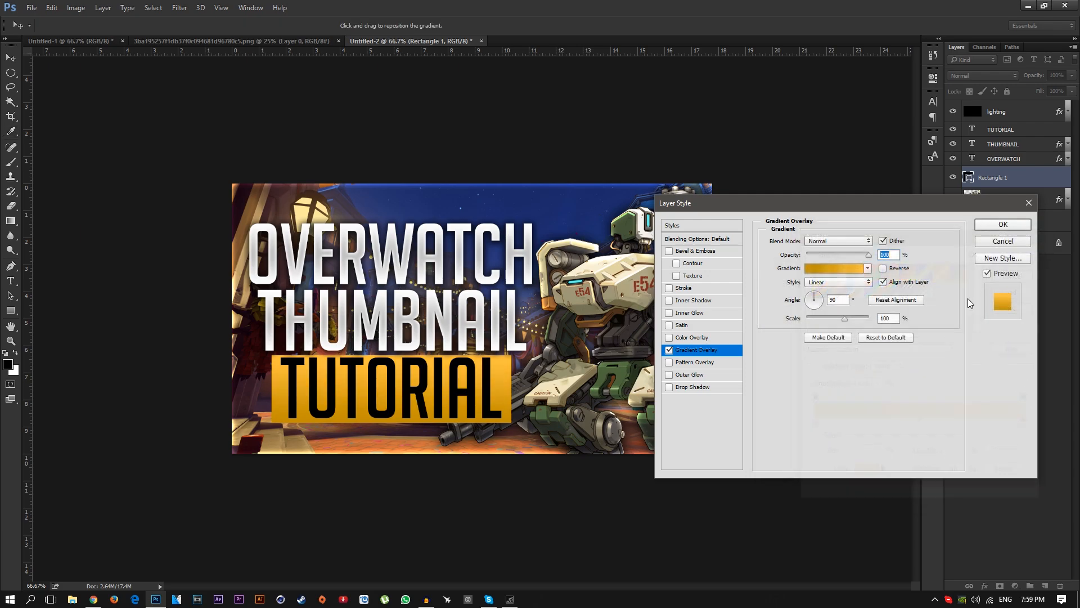
- Give the rectangle a Bevel & Emboss with 1000% depth, 150 px size, 35% highlight opacity and 0% shadow opacity
click(698, 251)
drag(810, 295, 813, 295)
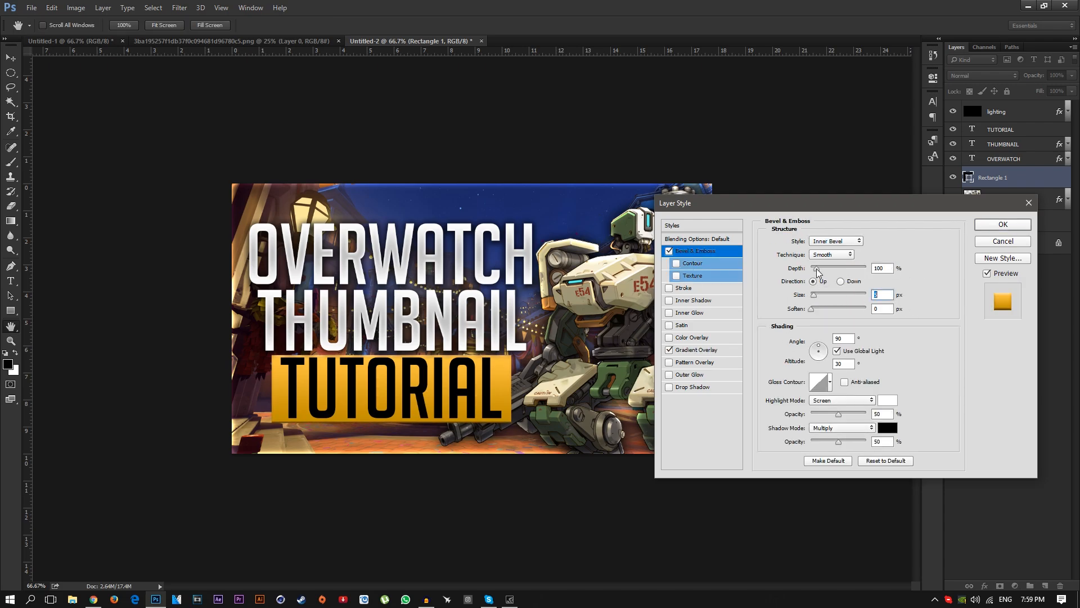
drag(816, 268, 869, 268)
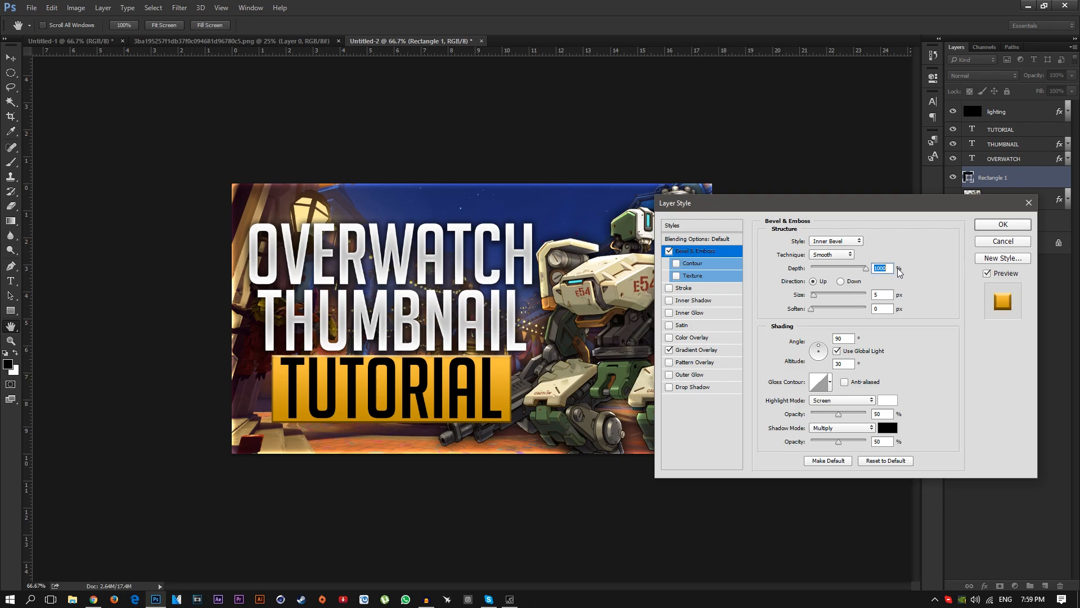
drag(813, 294, 845, 296)
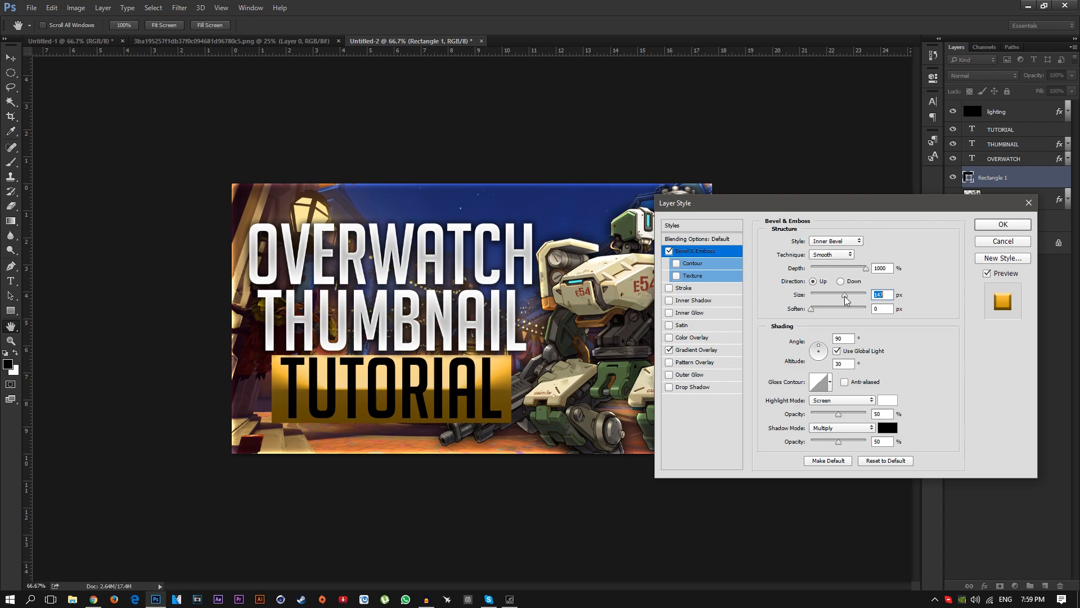
text(150)
drag(838, 441, 761, 440)
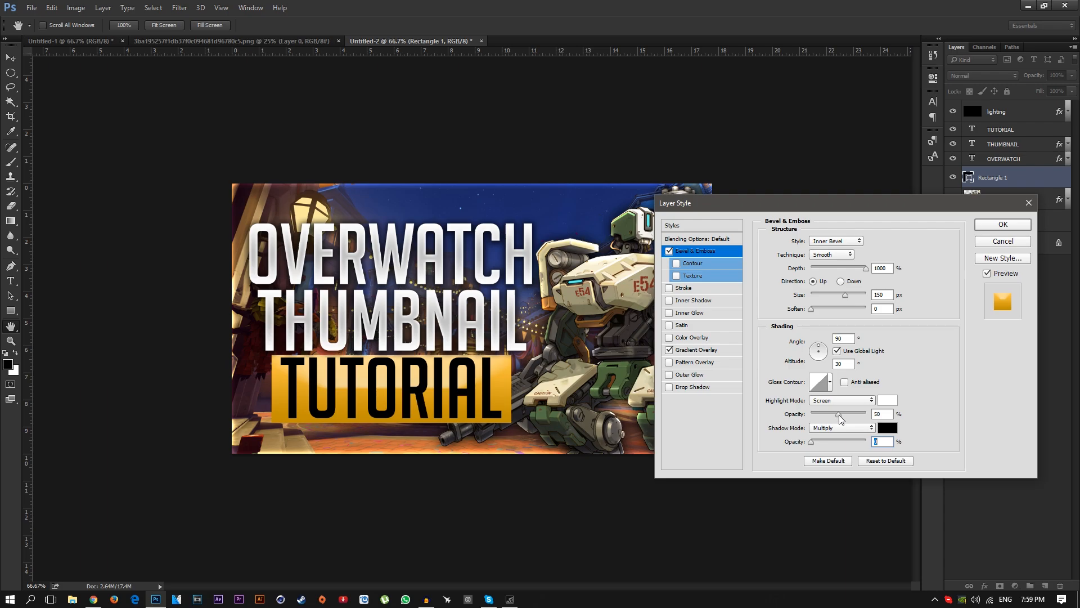
mouse_move(839, 415)
mouse_down()
mouse_move(815, 414)
mouse_move(830, 415)
mouse_up()
text(35)
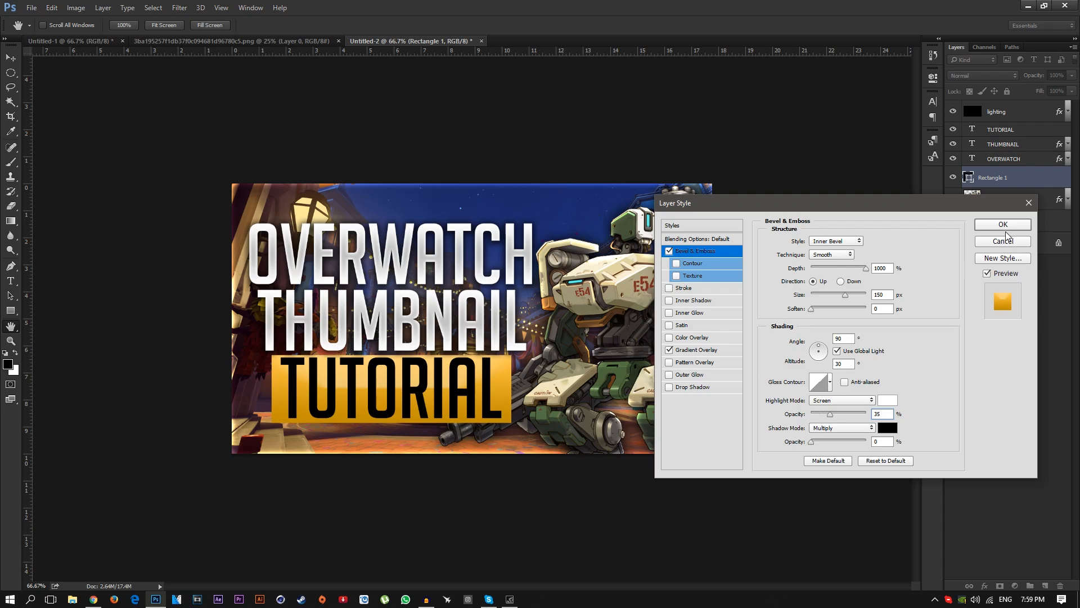
- Add a Drop Shadow to the rectangle with 75% opacity, 3 px distance, 25% spread and 25 px size, and collapse its effects list
click(711, 387)
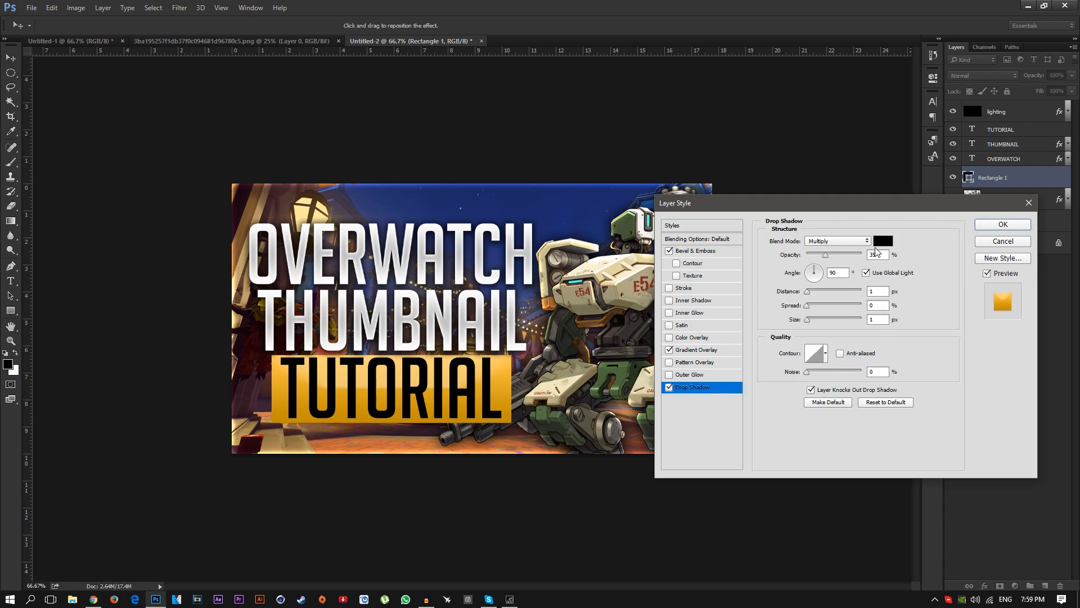
text(75)
double_click(876, 291)
text(3)
text(25)
double_click(884, 305)
text(25)
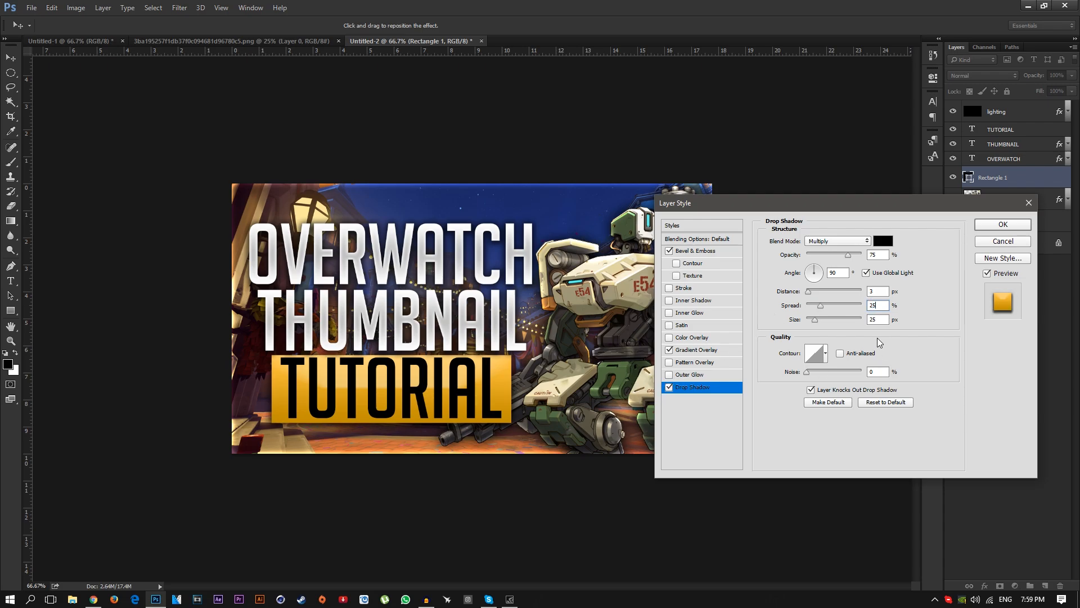
click(1003, 224)
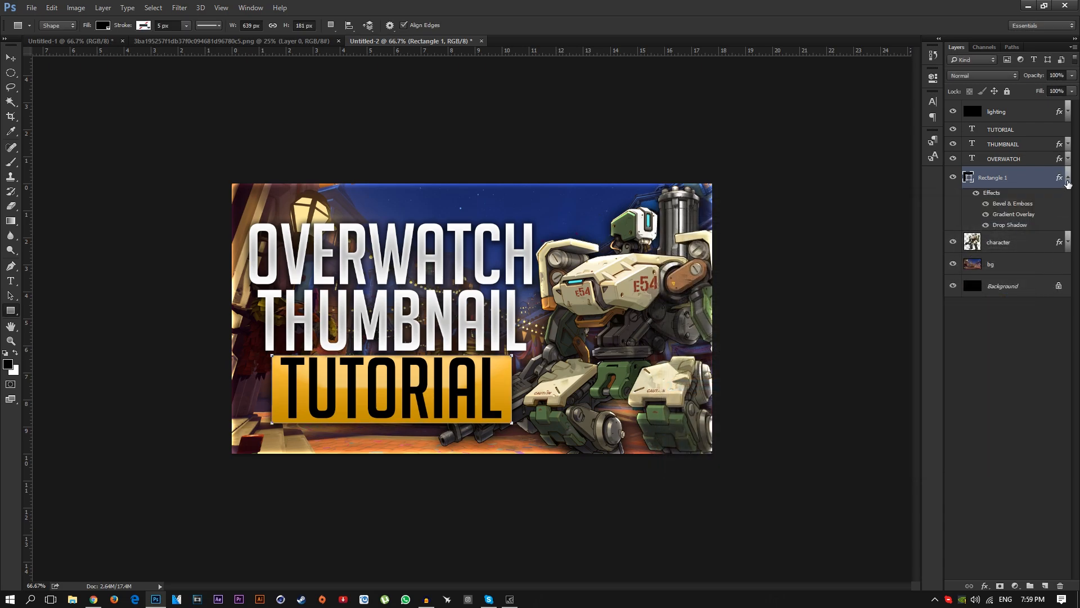
click(1067, 181)
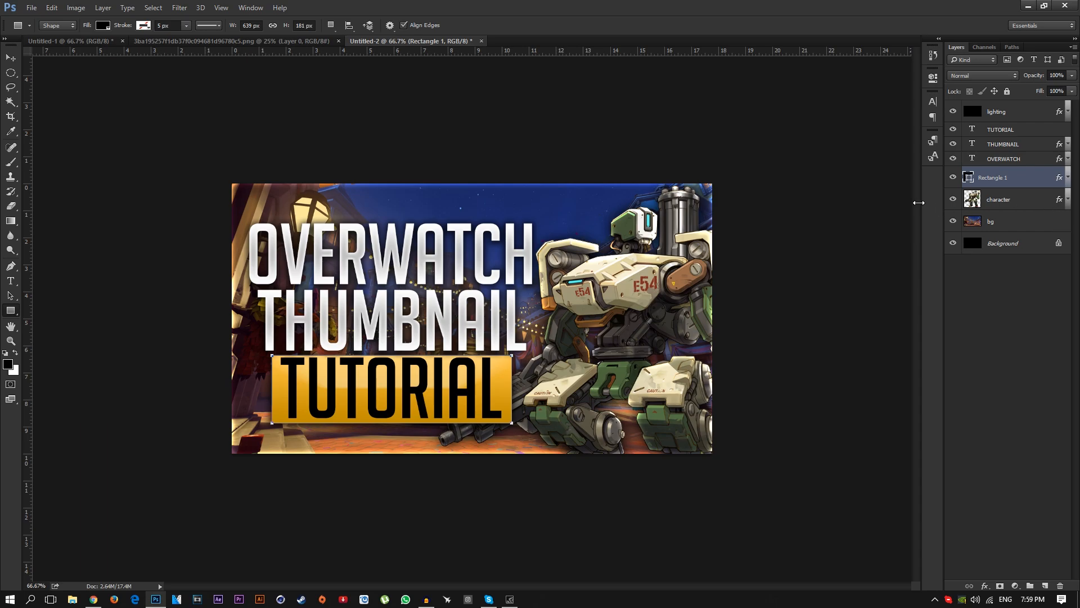
- Check the TUTORIAL and THUMBNAIL layer styles in the finished Untitled-1 reference, restore its layer visibility, and return to Untitled-2
click(79, 42)
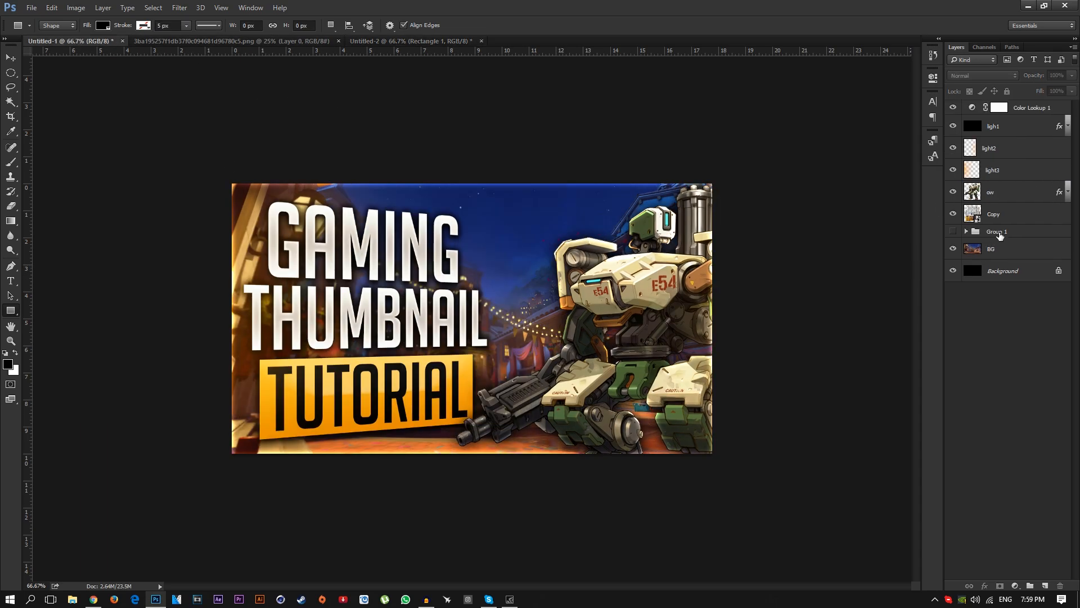
click(953, 214)
click(966, 232)
click(953, 231)
double_click(1013, 246)
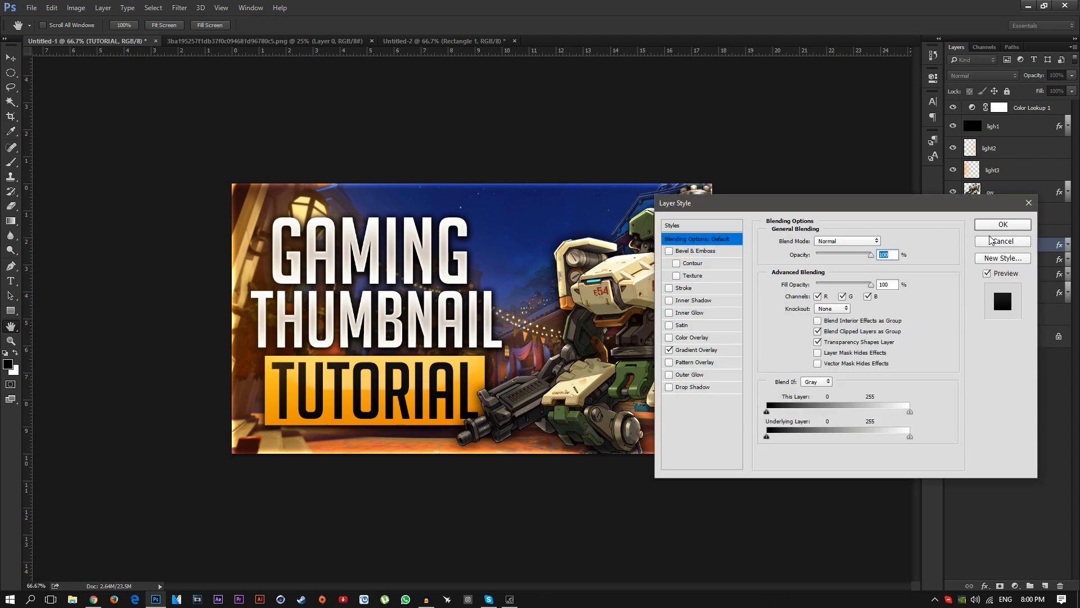
click(1003, 241)
double_click(1018, 259)
click(696, 387)
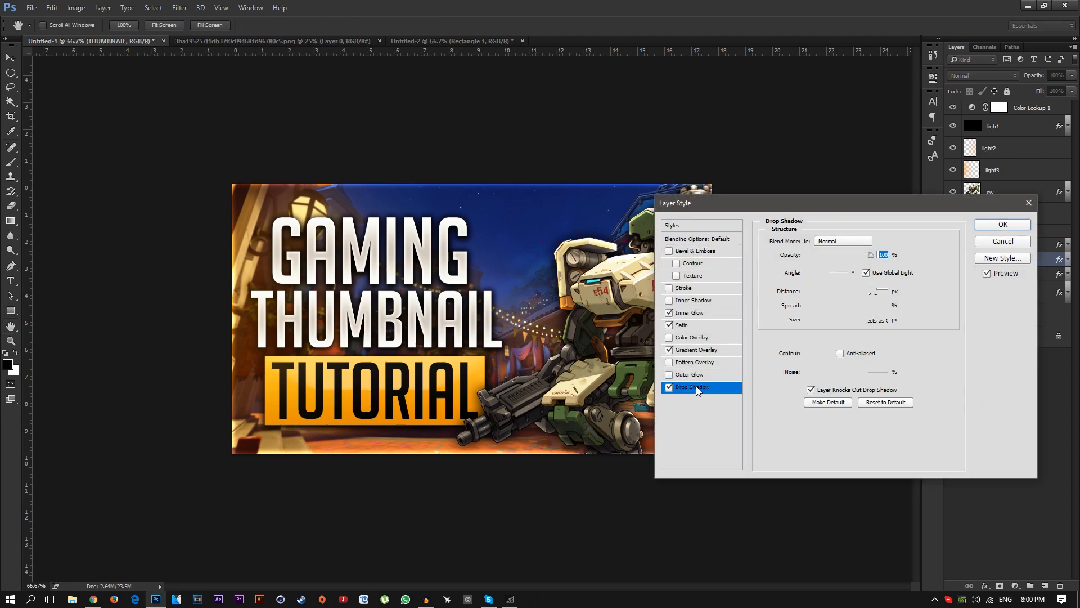
click(1015, 241)
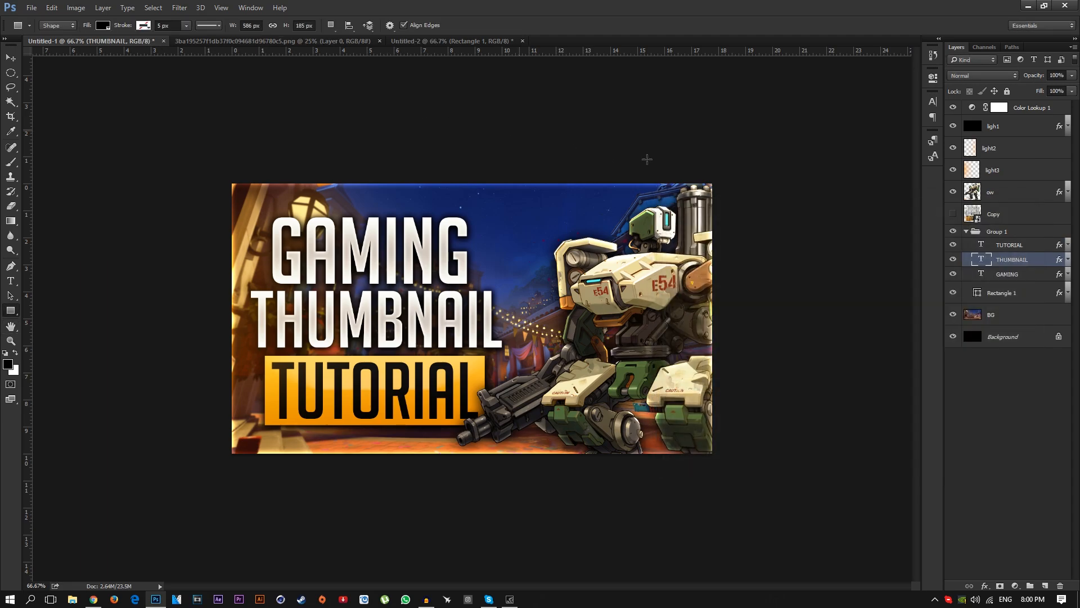
click(952, 232)
click(953, 214)
click(417, 40)
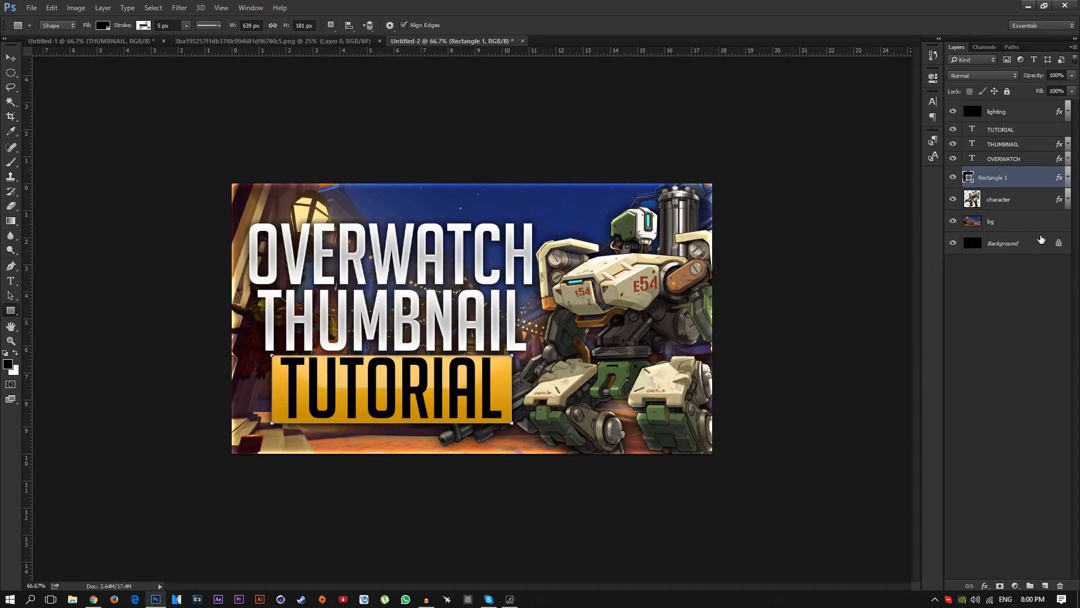
- Raise the drop shadow opacity of both the OVERWATCH and THUMBNAIL text to 100%
double_click(1038, 163)
click(698, 389)
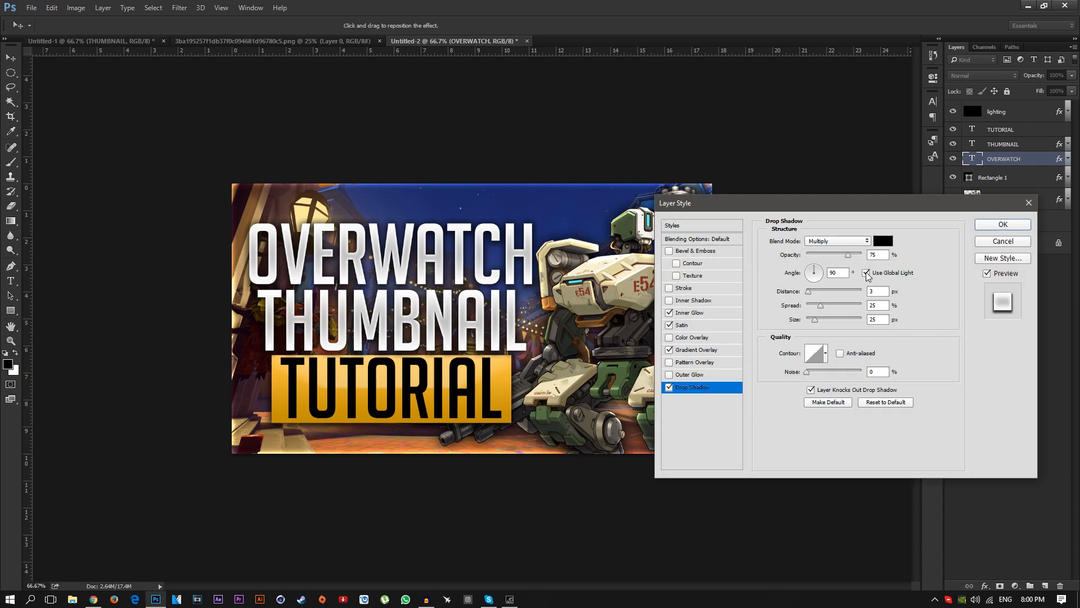
drag(848, 255, 943, 249)
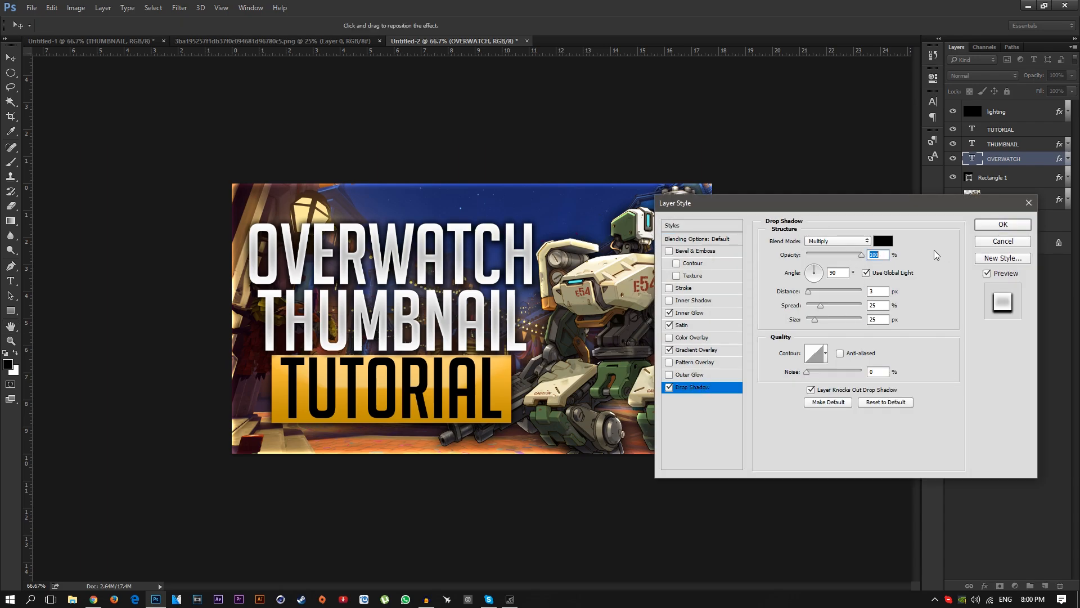
click(1003, 224)
double_click(1037, 145)
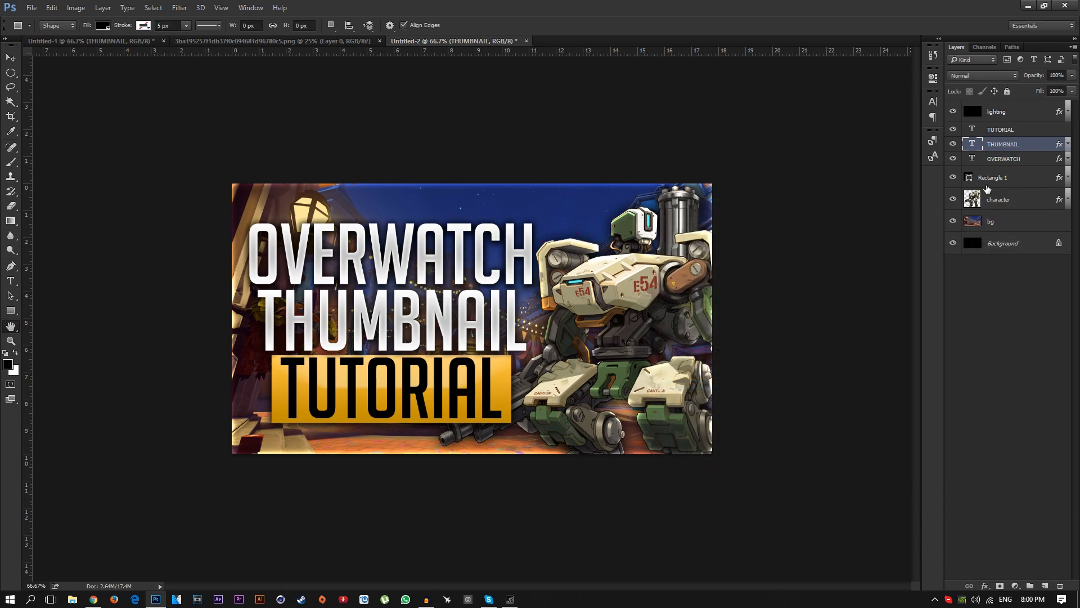
click(697, 387)
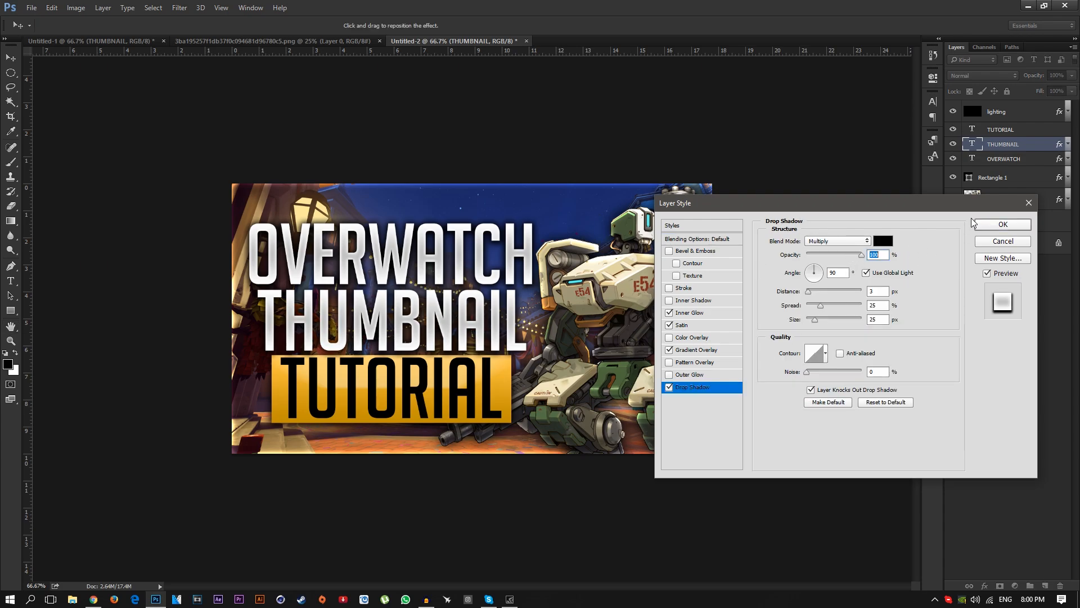
click(990, 224)
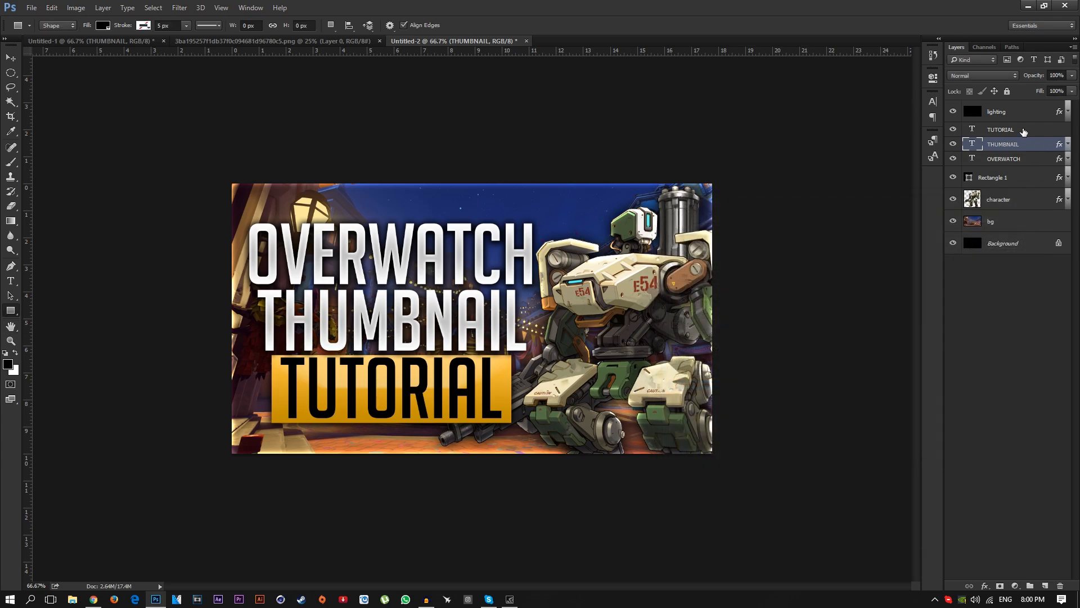
- Add a Gradient Overlay to the TUTORIAL text and set the gradient's starting colour stop to black (#000000)
double_click(1029, 132)
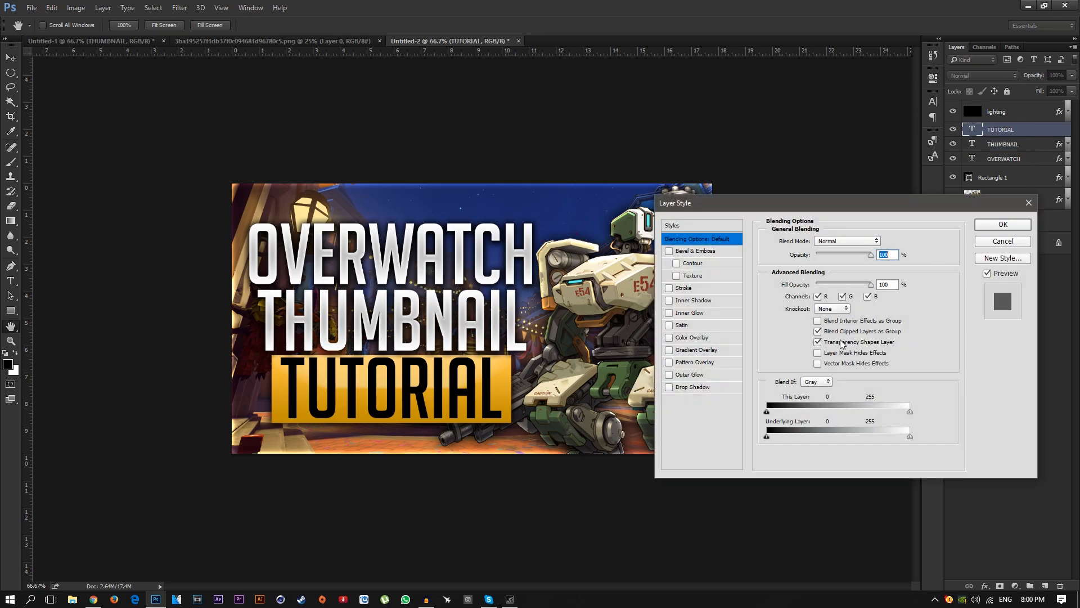
click(707, 350)
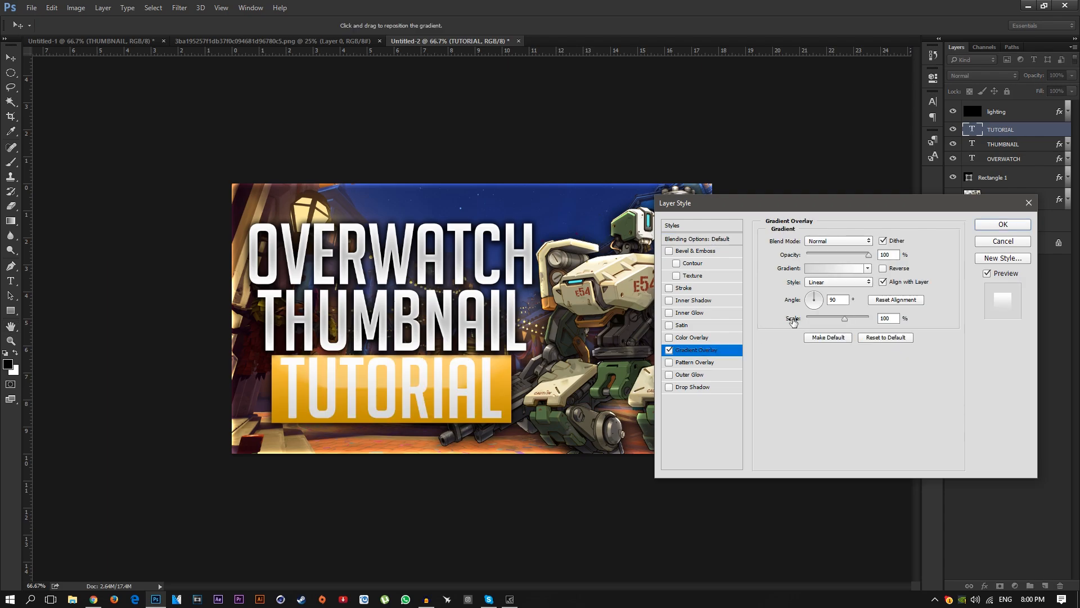
click(816, 269)
double_click(810, 426)
drag(810, 426, 708, 464)
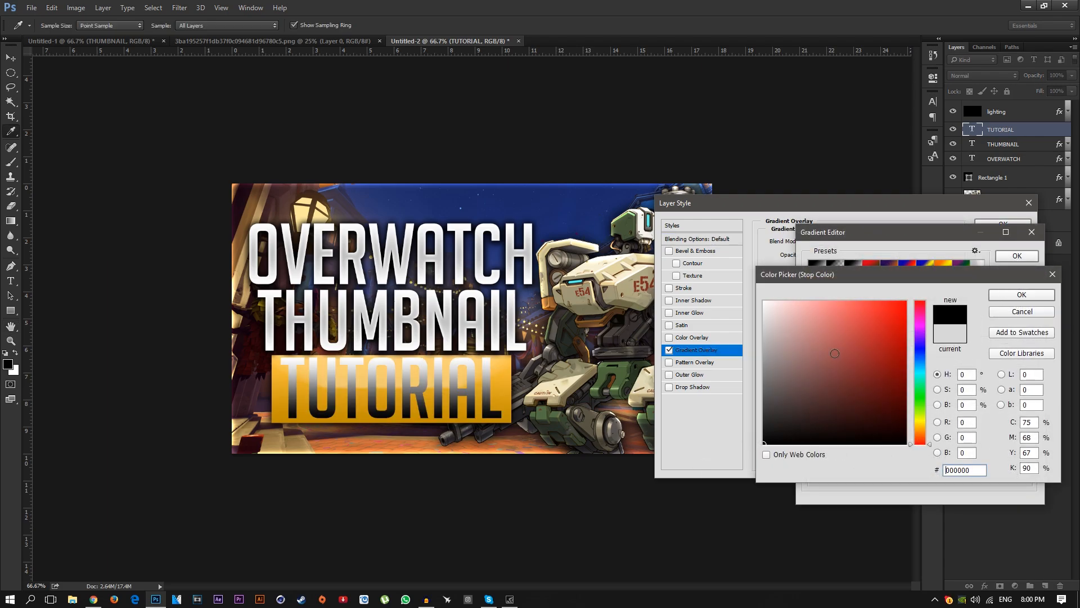
click(1022, 296)
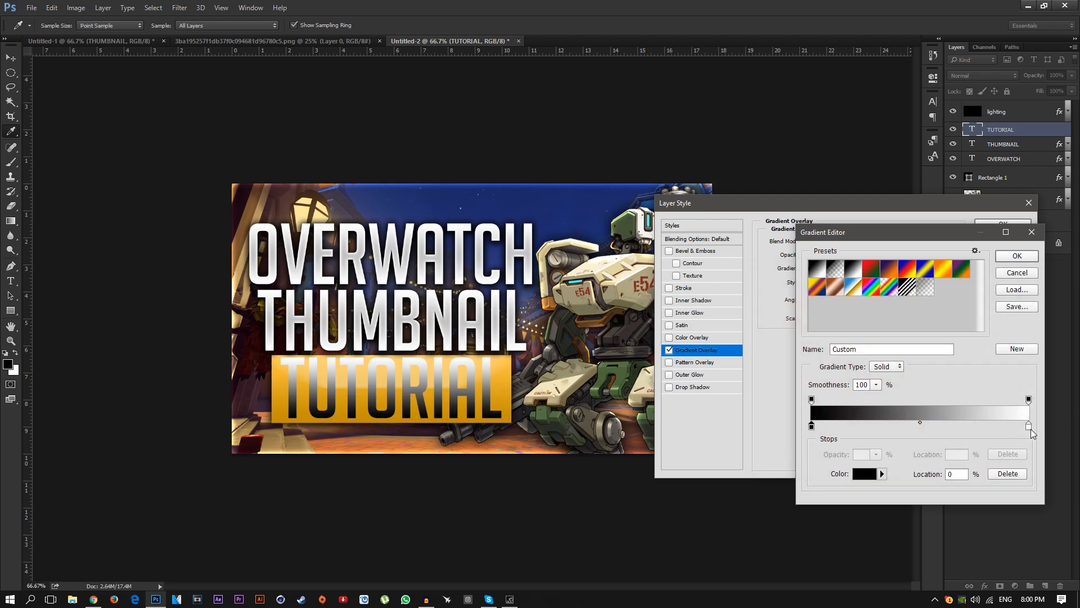
- Set the TUTORIAL gradient's end colour stop to dark grey, apply the layer style, and collapse the layer's effects list
double_click(1028, 426)
mouse_move(806, 438)
mouse_down()
mouse_move(717, 436)
mouse_move(775, 434)
mouse_move(757, 425)
mouse_up()
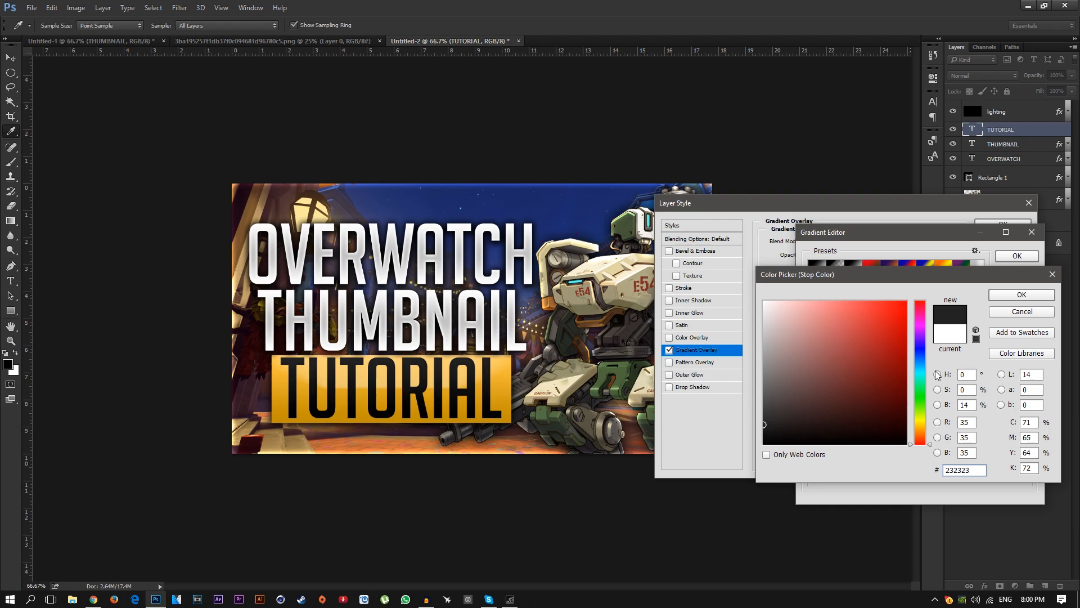
click(764, 423)
click(1015, 294)
key(Return)
key(Return)
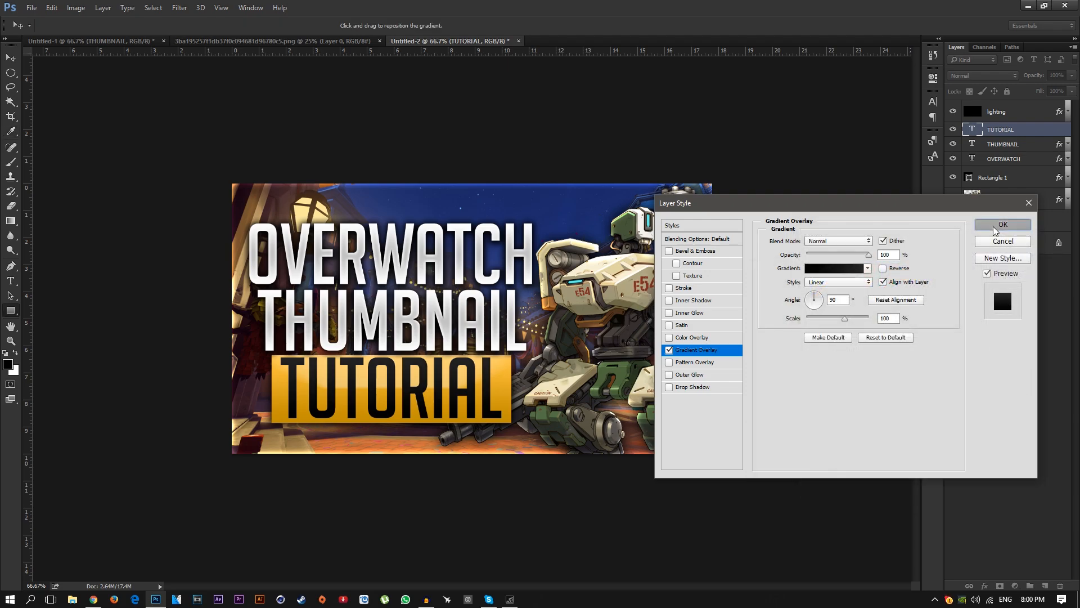
click(1068, 129)
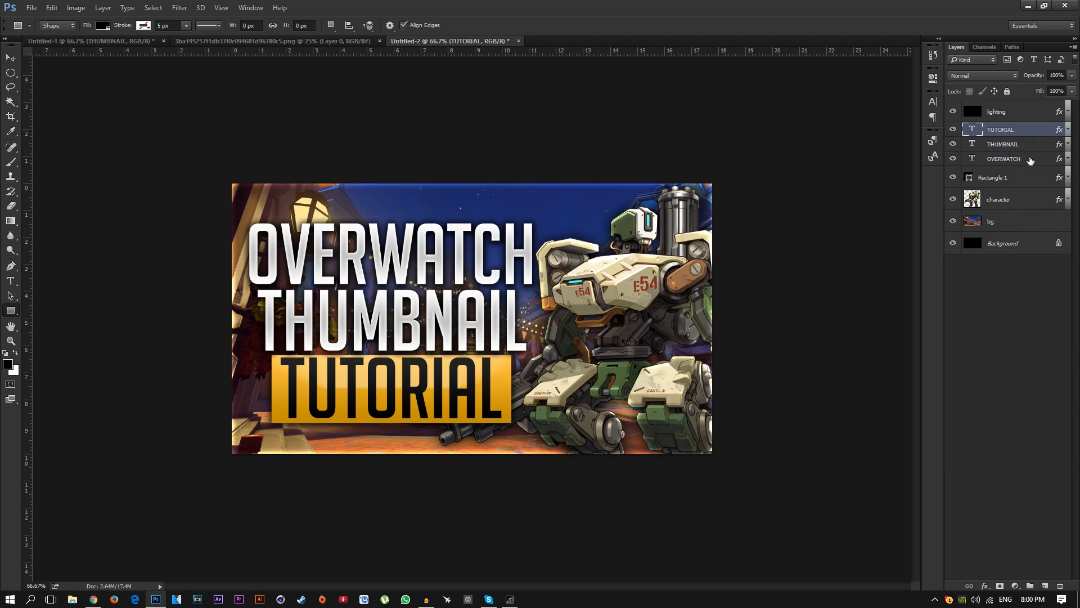
- Group the TUTORIAL, THUMBNAIL and OVERWATCH text layers together with the rectangle layer
shift+click(1015, 182)
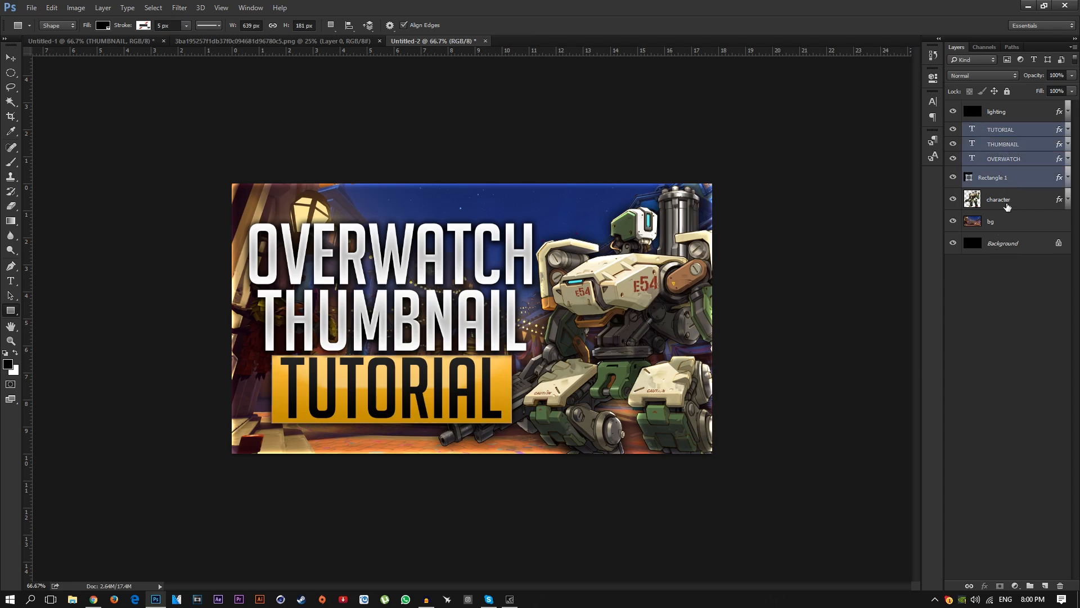
key(ctrl+g)
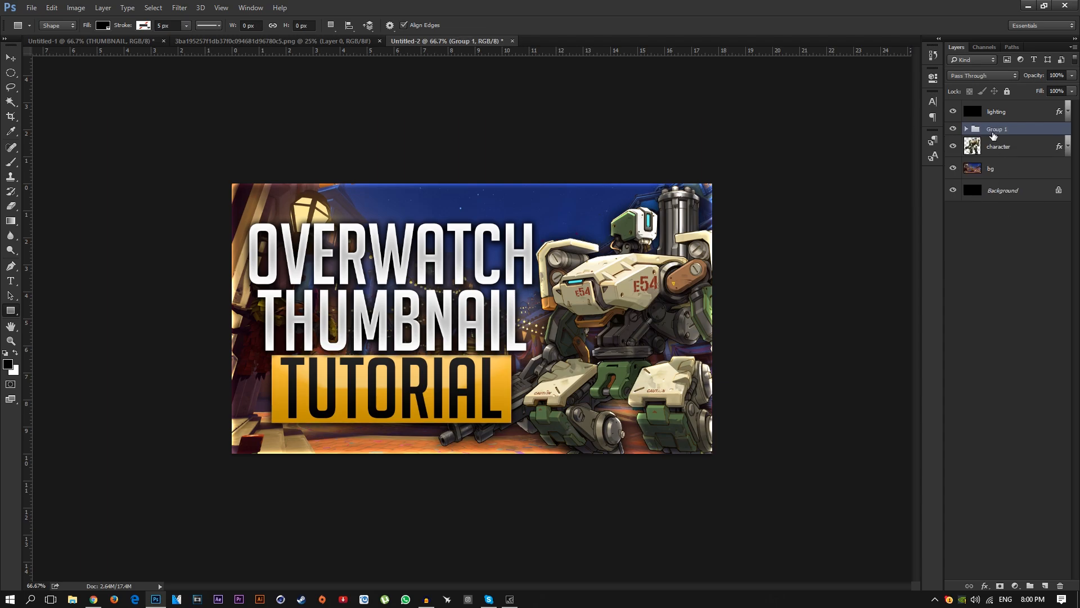
- Undo the grouping, then gather the TUTORIAL, THUMBNAIL, OVERWATCH and rectangle layers in a newly created group and collapse it
key(ctrl+z)
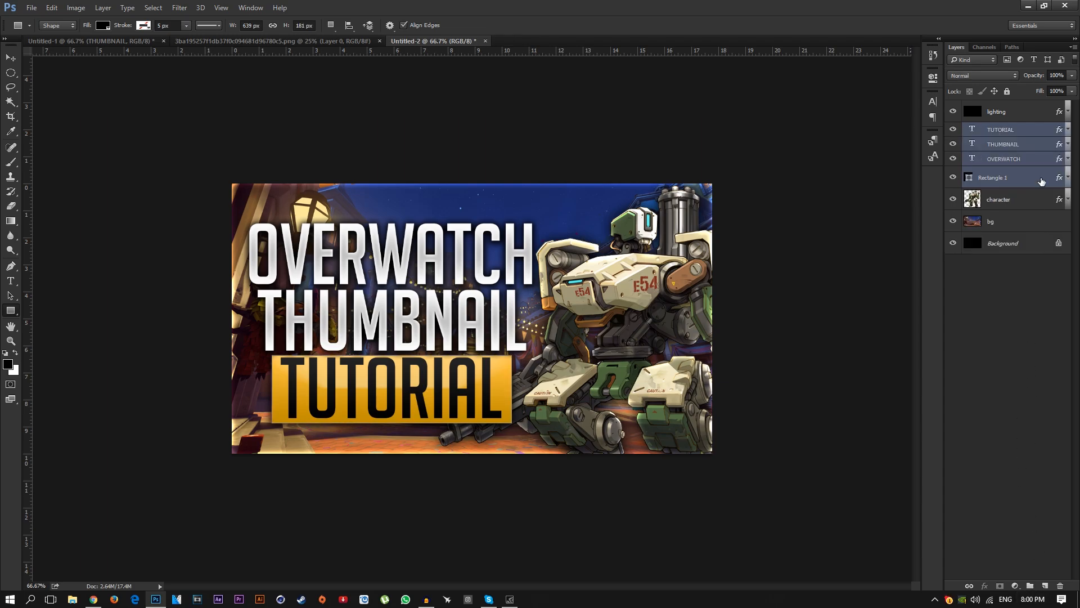
click(1025, 133)
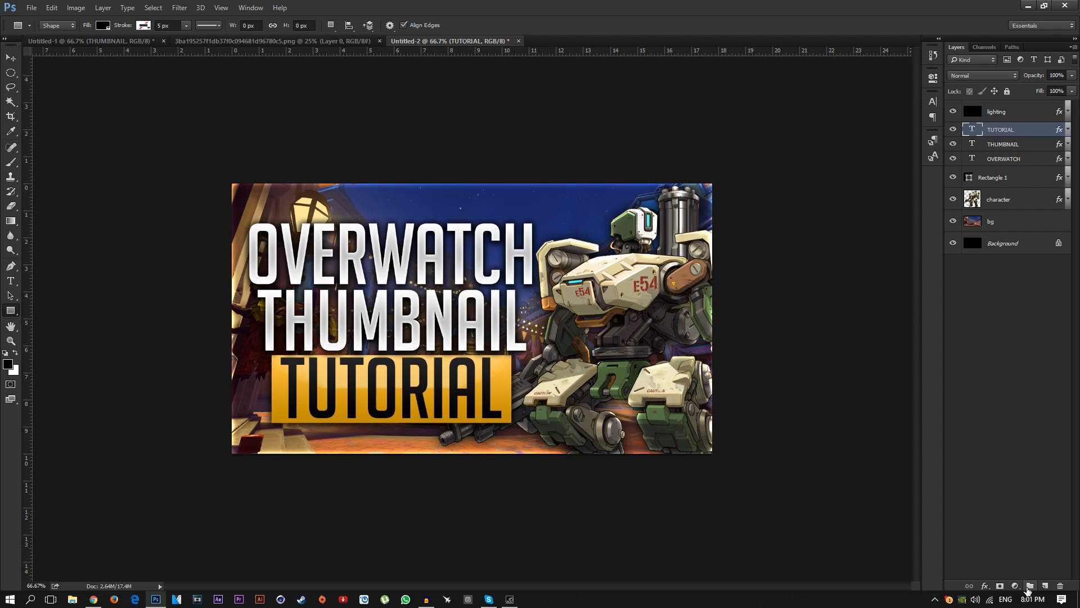
click(1029, 586)
click(1014, 142)
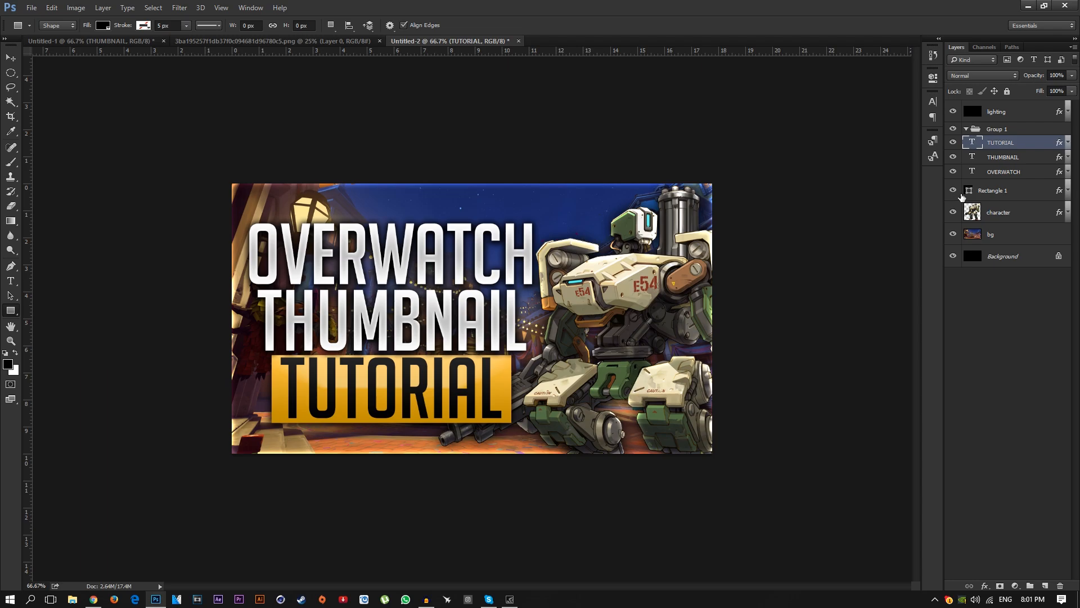
shift+click(1000, 193)
drag(1000, 141, 997, 133)
click(994, 130)
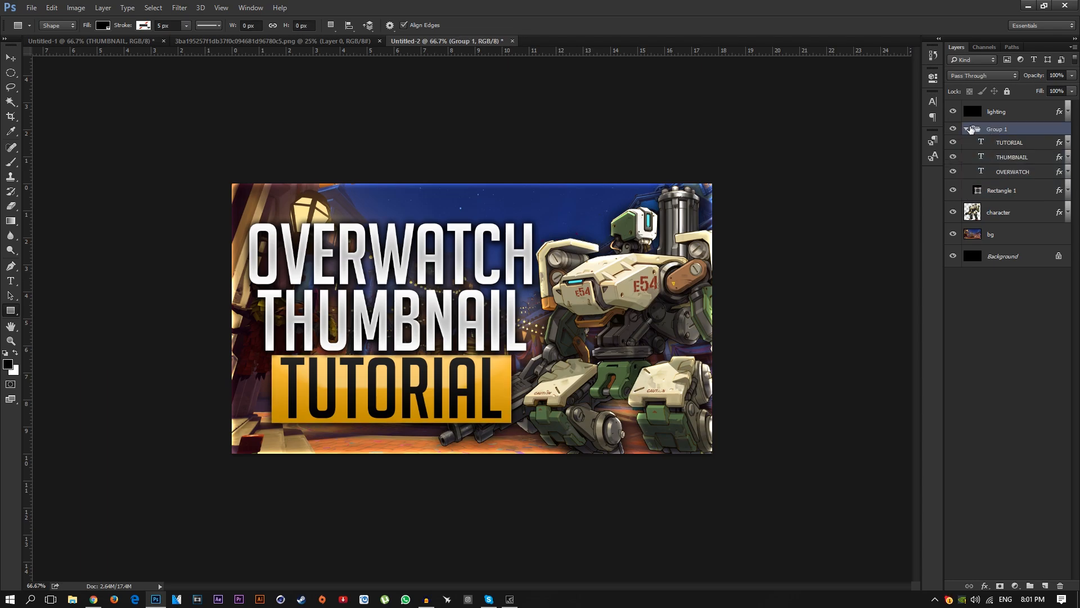
click(965, 129)
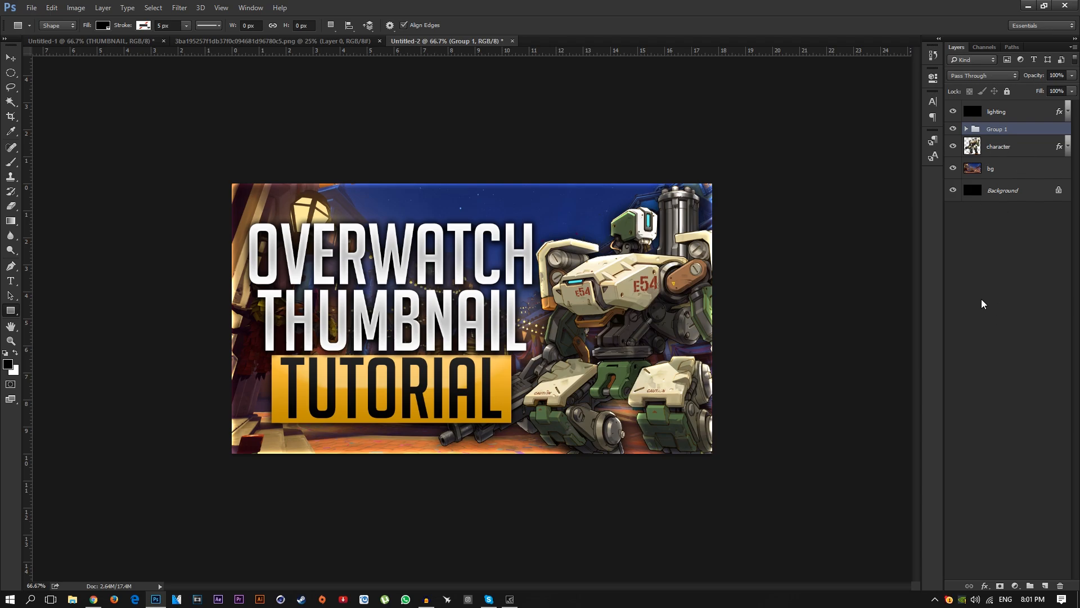
- Duplicate the title group, hide the original group, and convert the copy to a smart object
key(ctrl+j)
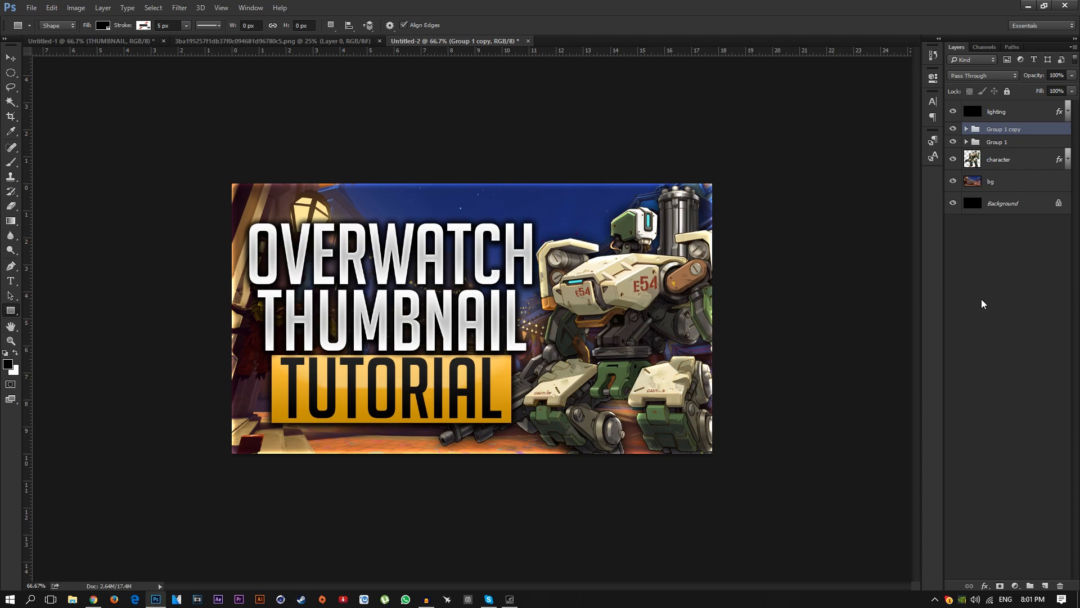
click(952, 142)
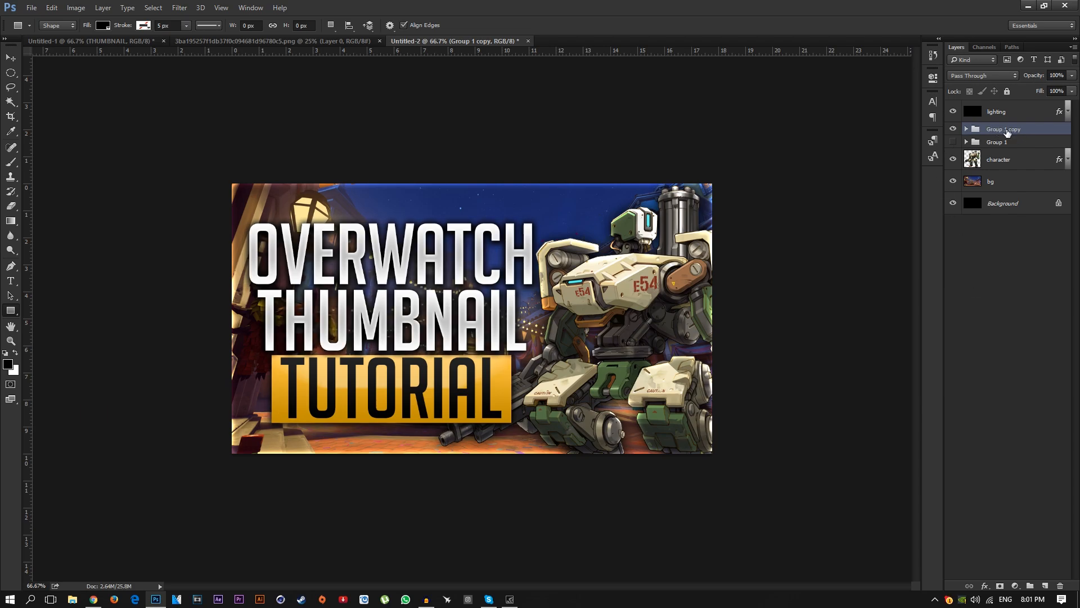
right_click(1001, 132)
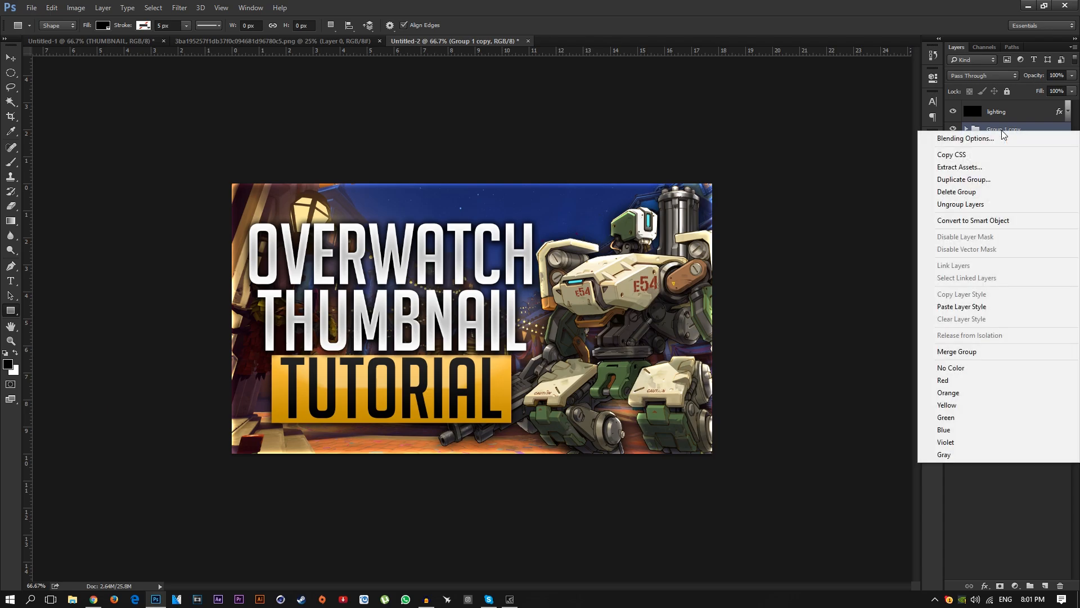
click(975, 224)
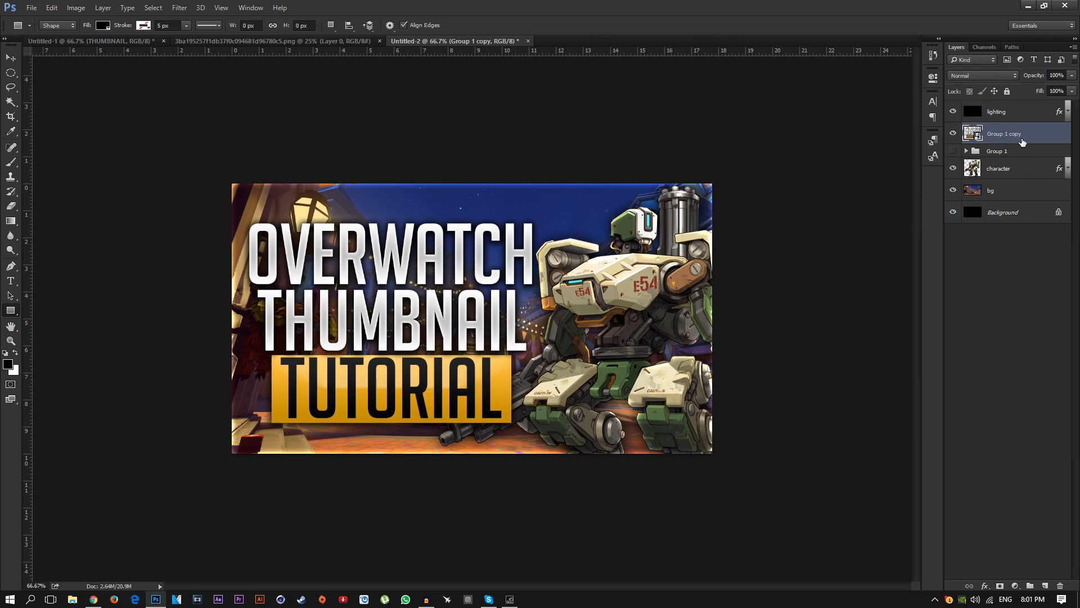
drag(1004, 140, 999, 179)
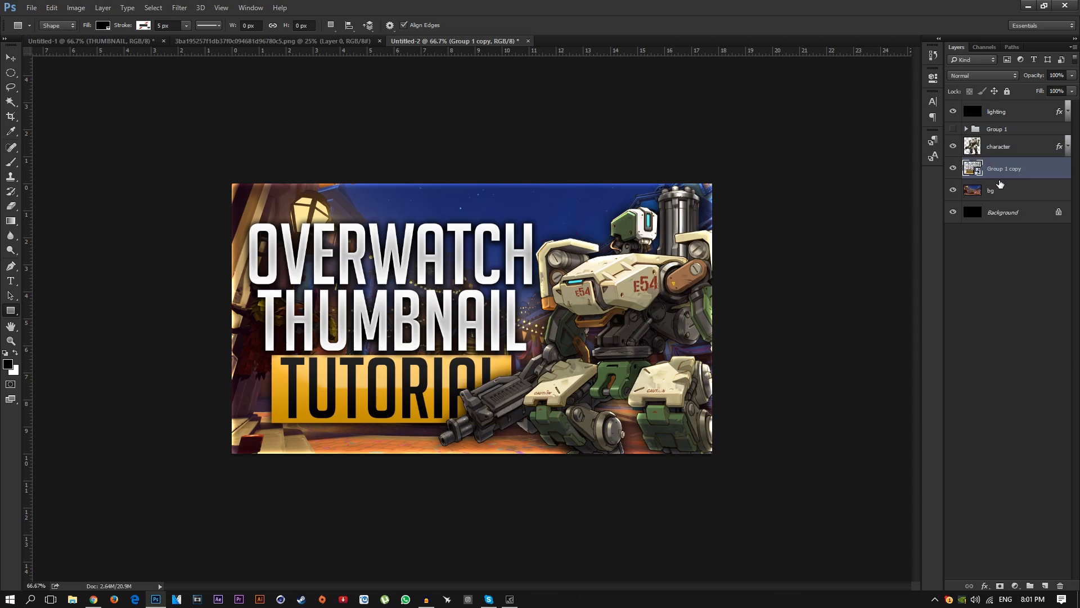
drag(513, 246, 513, 245)
key(ctrl+z)
- Skew the title smart object by pulling its upper-left corner up and its lower-left corner down, to about 124% height
click(8, 61)
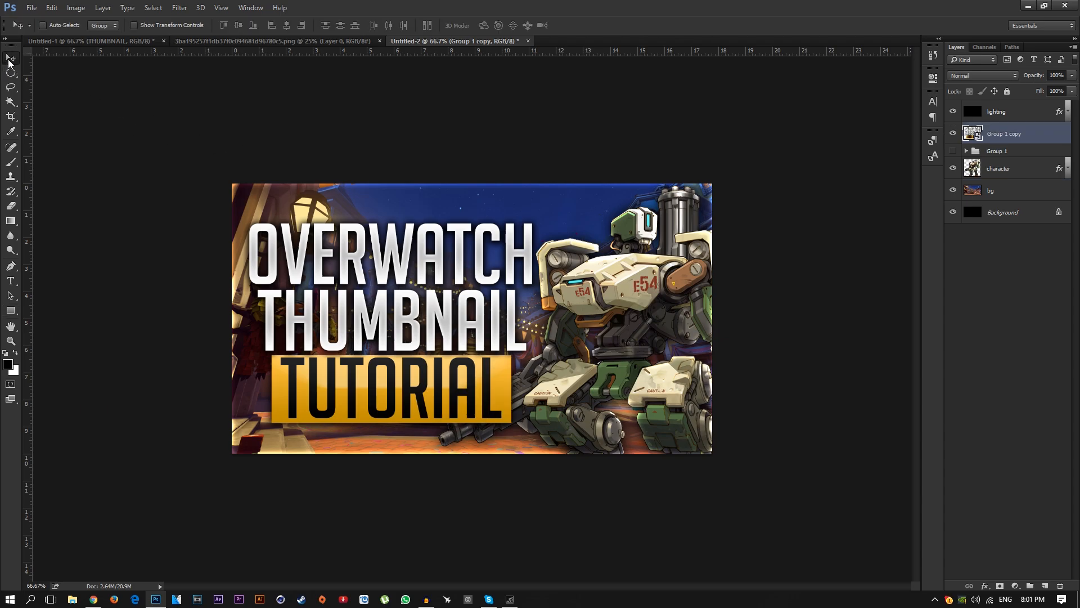
key(ctrl)
key(ctrl)
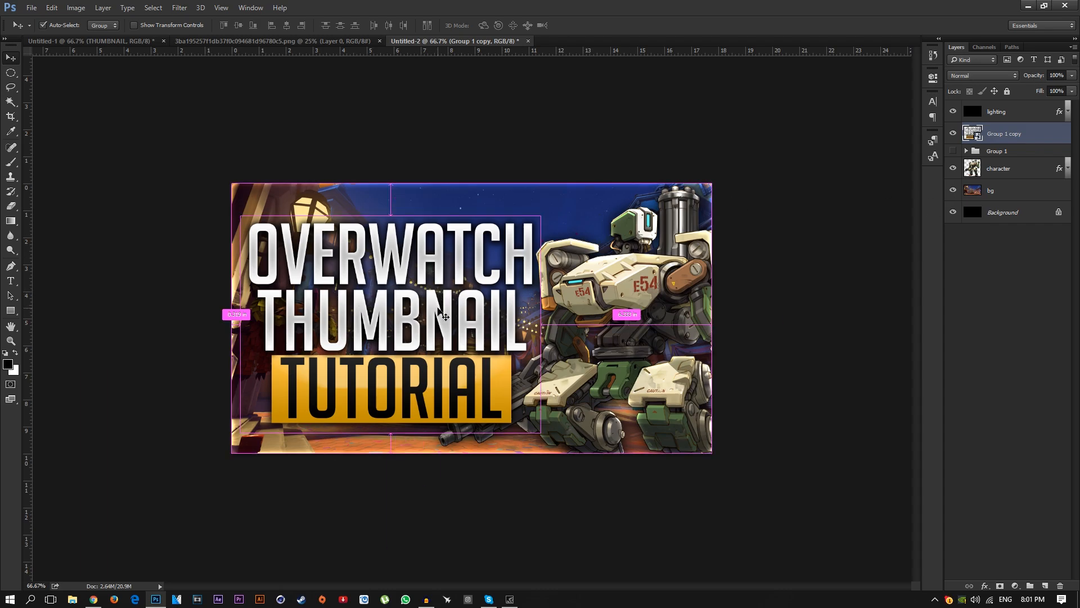
key(ctrl+t)
right_click(399, 279)
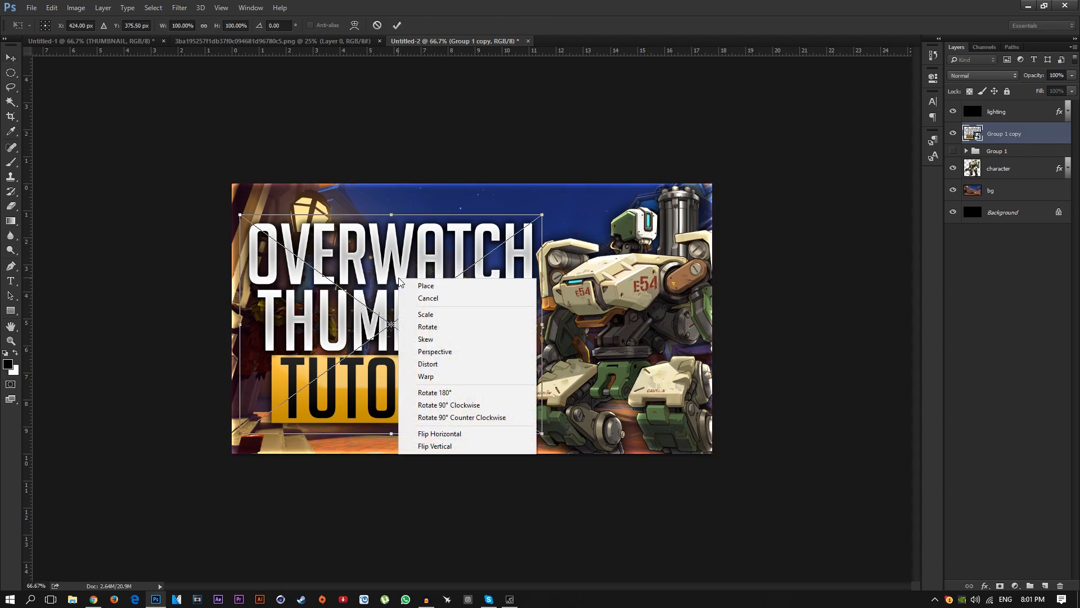
click(441, 342)
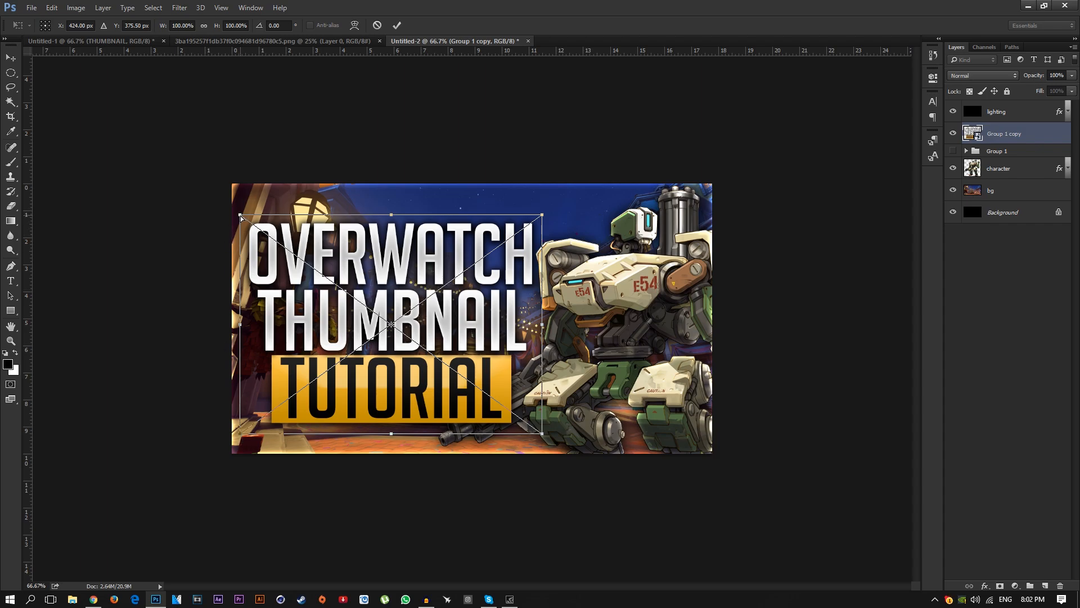
drag(241, 217, 240, 191)
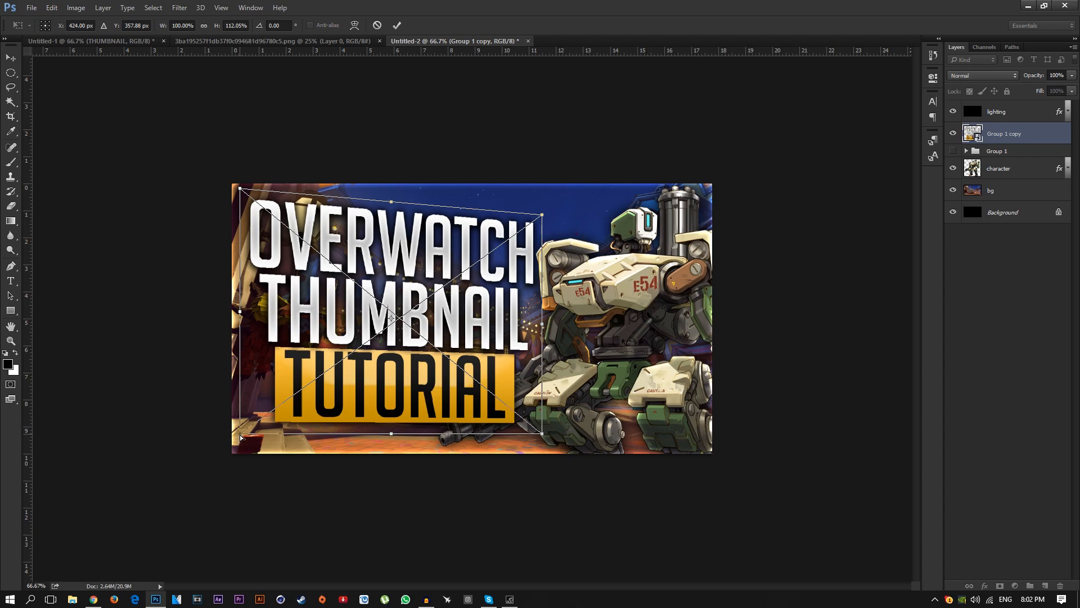
drag(241, 438, 241, 461)
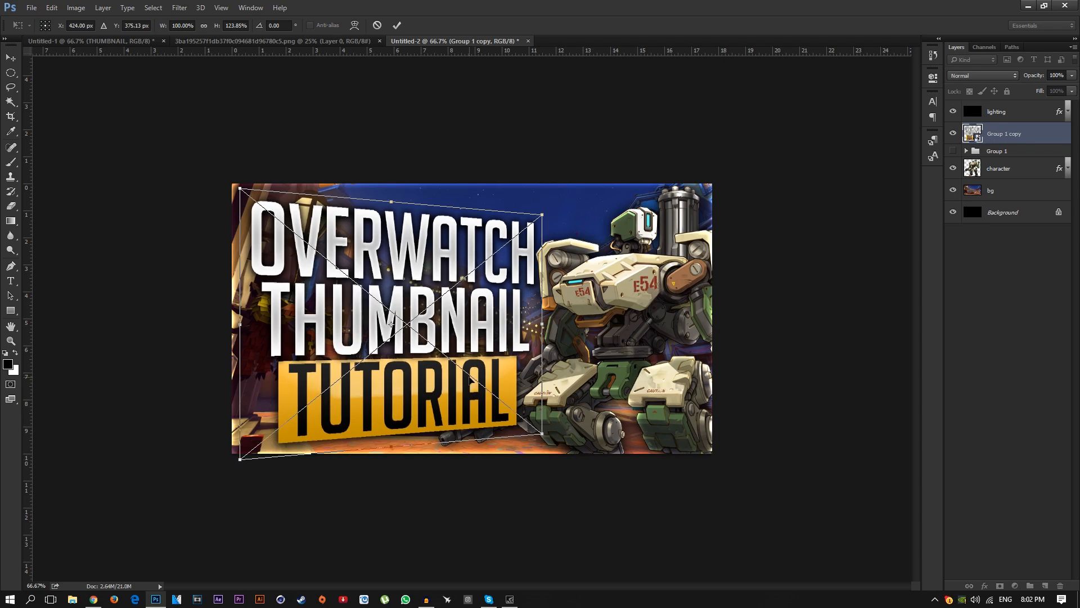
key(Return)
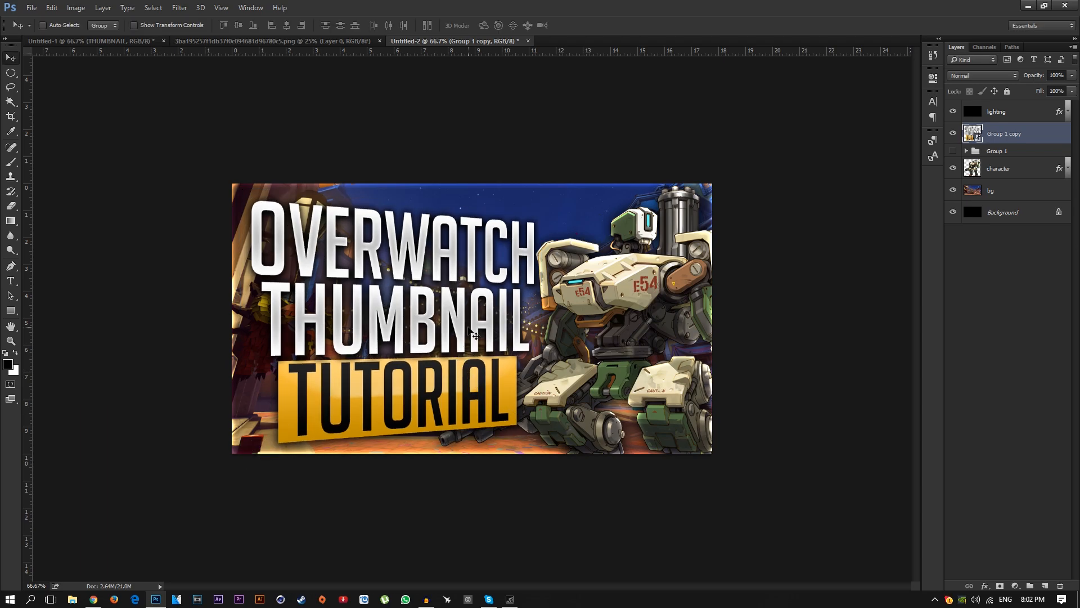
- Scale the skewed title down to about 93% width and 113% height, and shift it slightly up and left
key(ctrl+t)
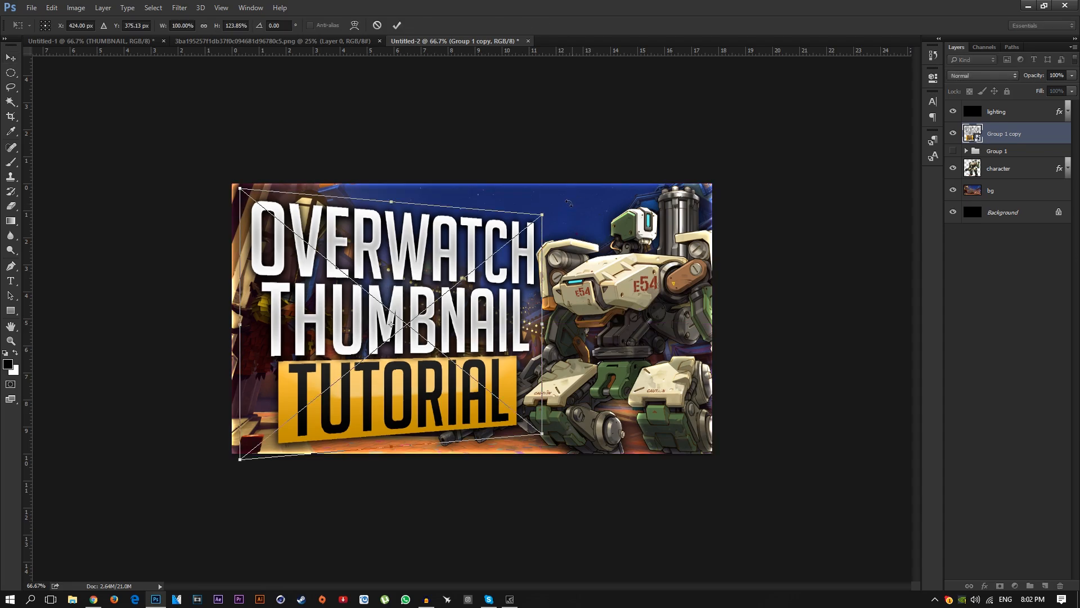
drag(541, 214, 518, 226)
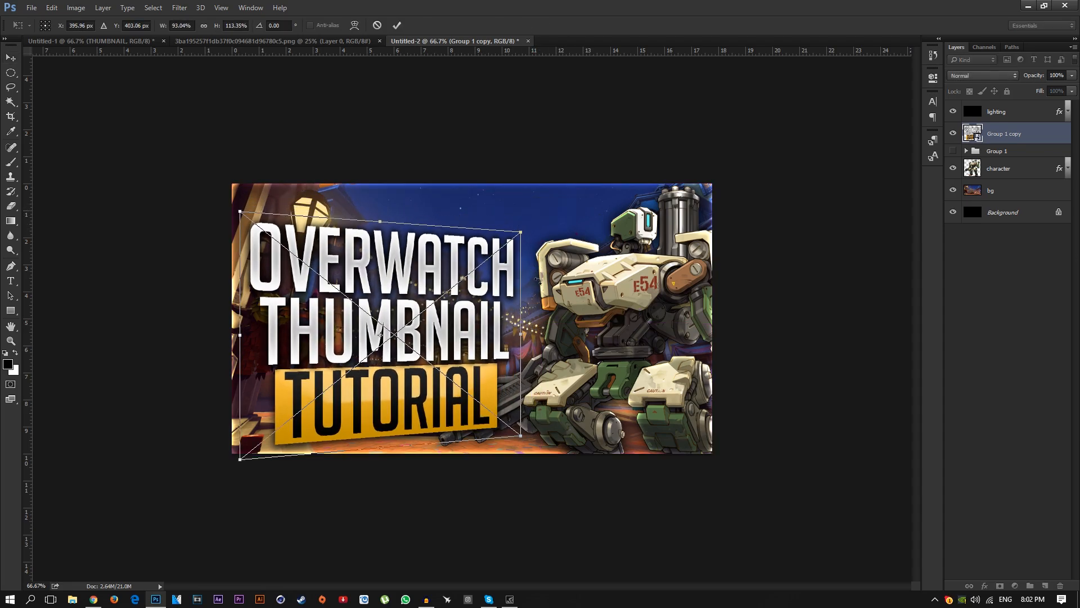
key(Return)
drag(511, 301, 502, 285)
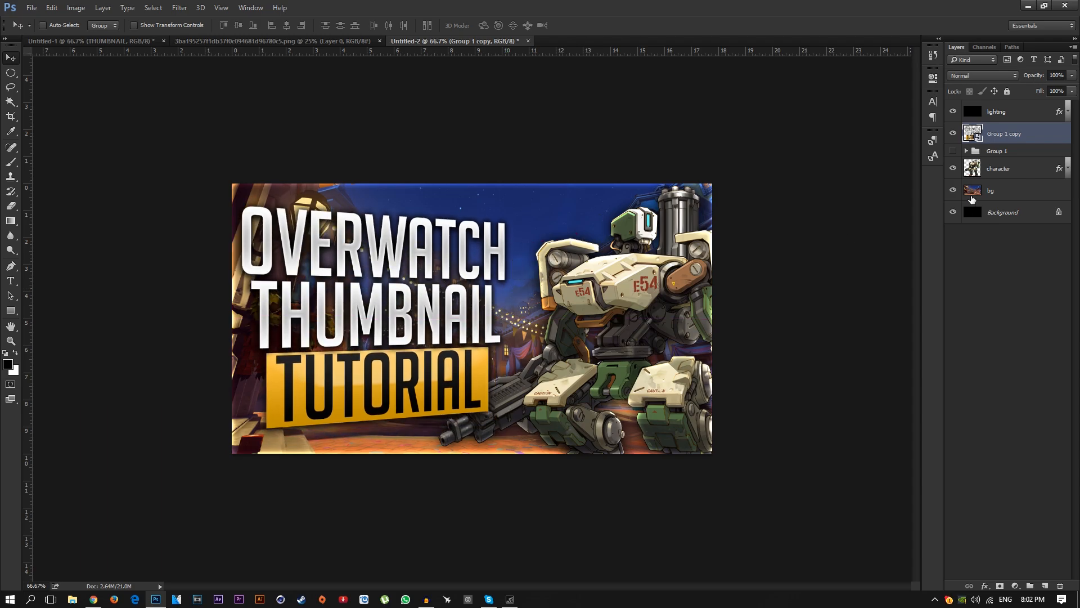
- Place the title smart object directly beneath the character layer and shift the robot slightly to the right
drag(1019, 138, 1017, 172)
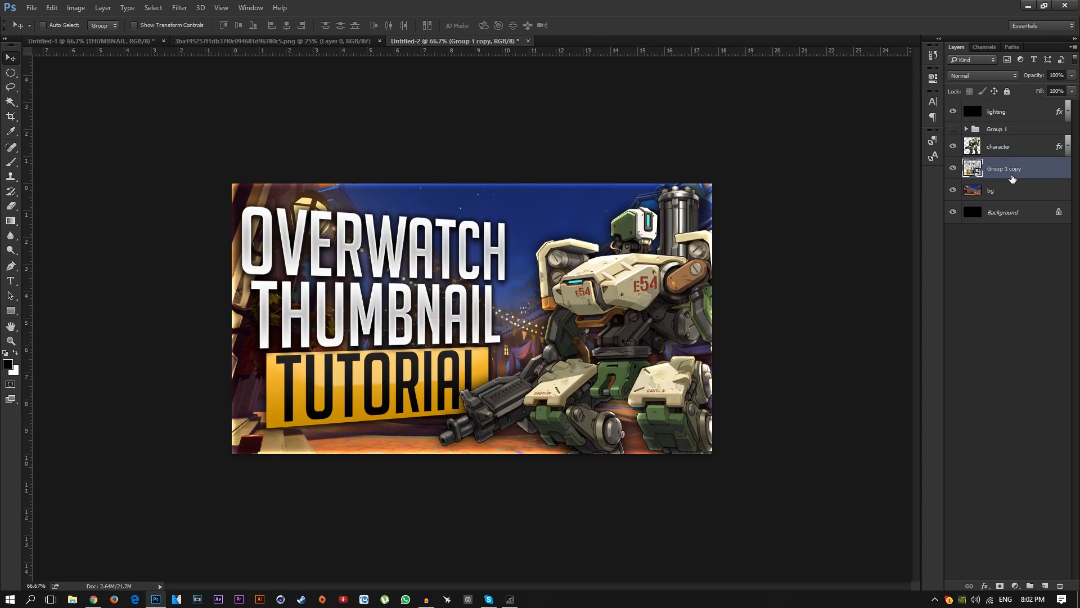
click(1020, 150)
drag(634, 285, 643, 286)
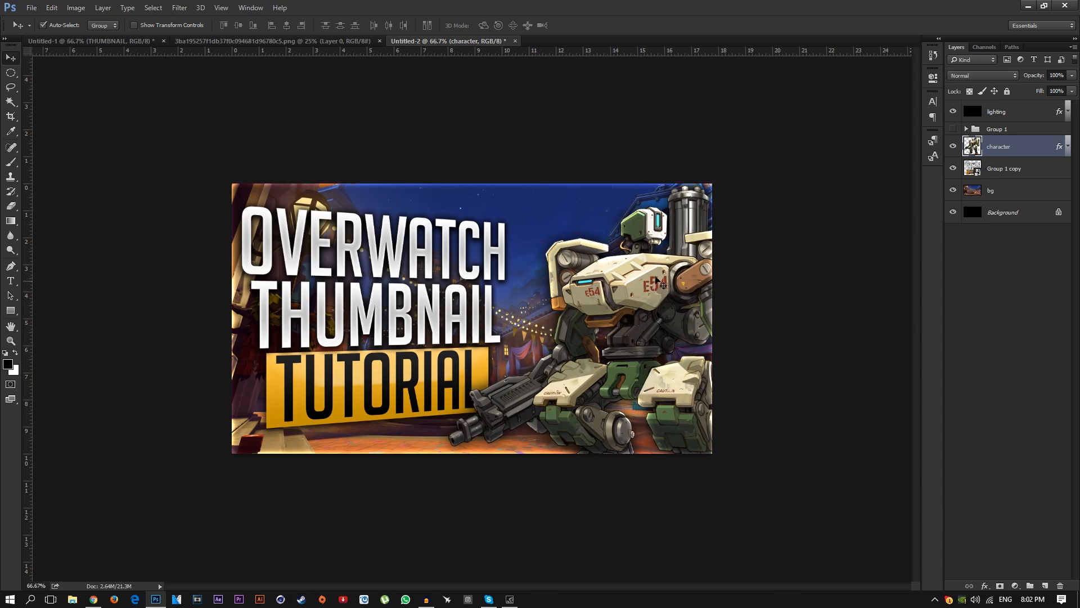
- Scale the robot character down slightly and nudge it right so its gun just overlaps the edge of the golden box
key(ctrl+t)
drag(797, 180, 787, 185)
key(Return)
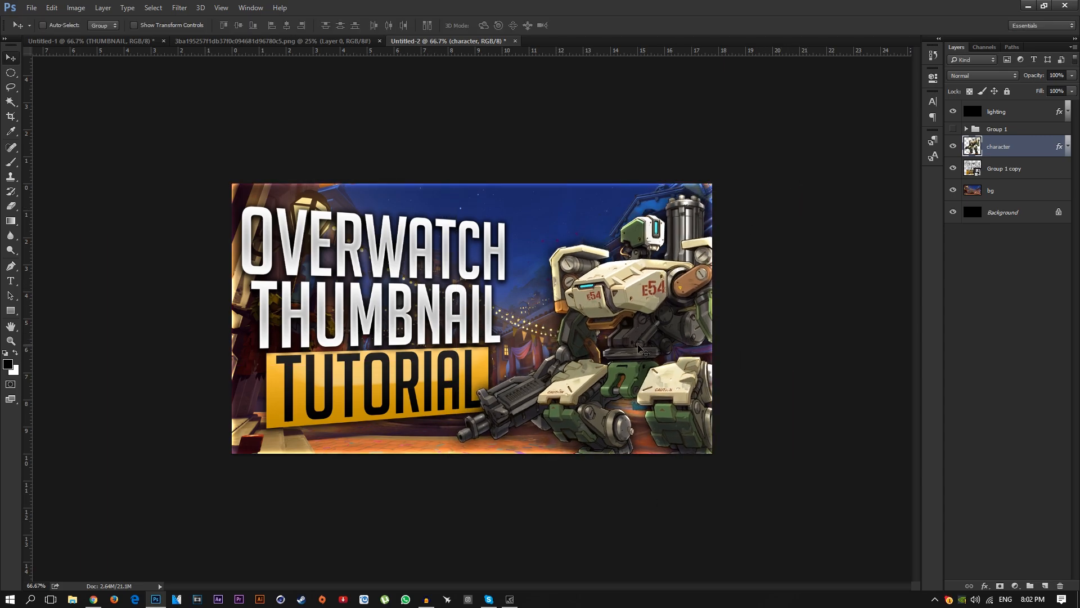
drag(624, 349, 630, 349)
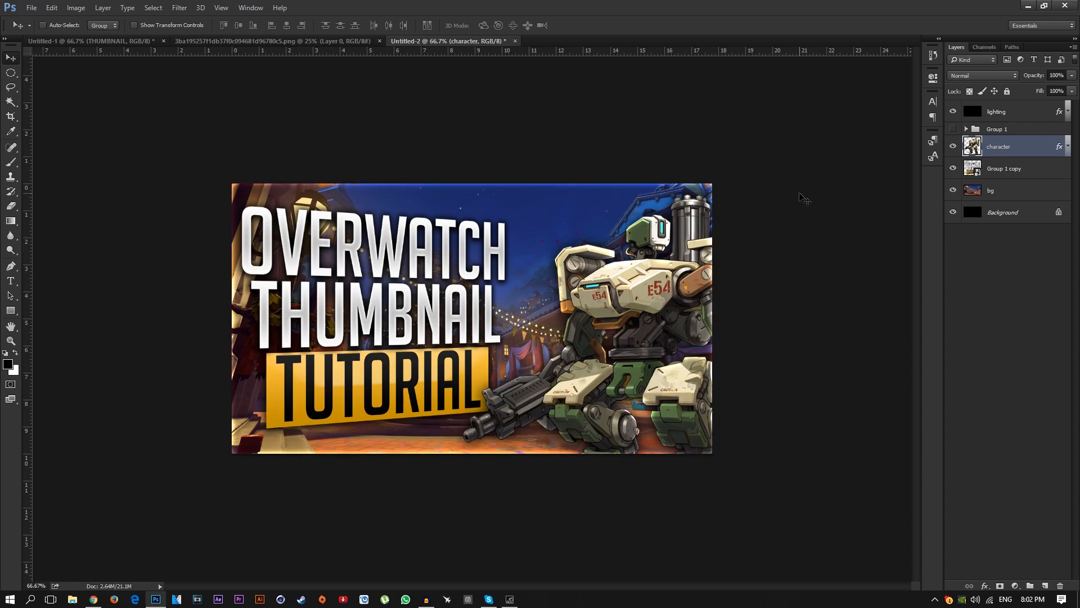
key(ctrl+t)
drag(792, 191, 796, 189)
key(Return)
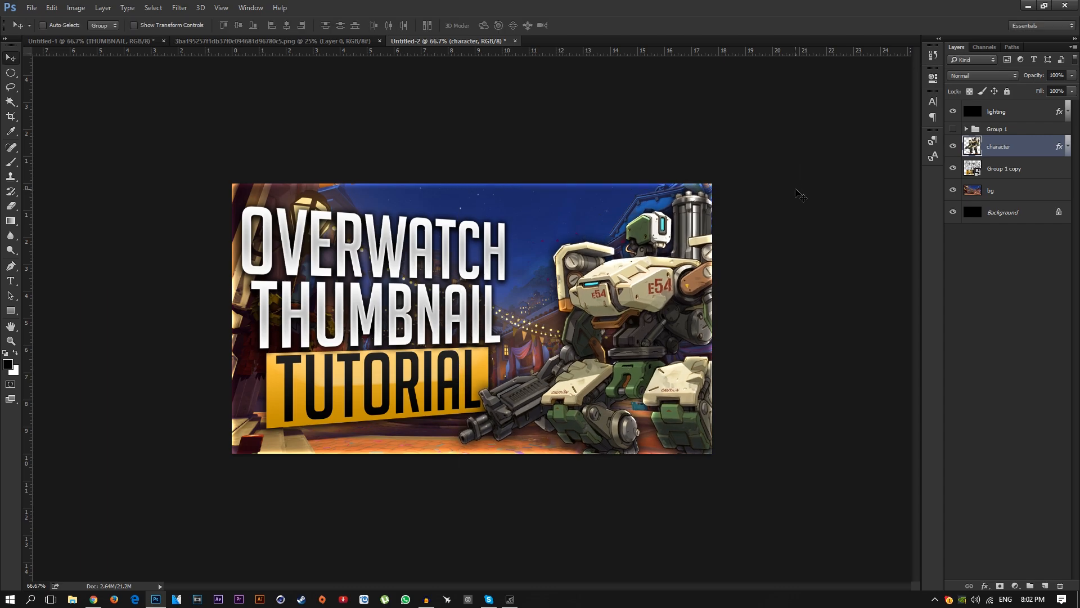
- Create a new layer above the hidden Group 1 and name it lighting2
click(1033, 173)
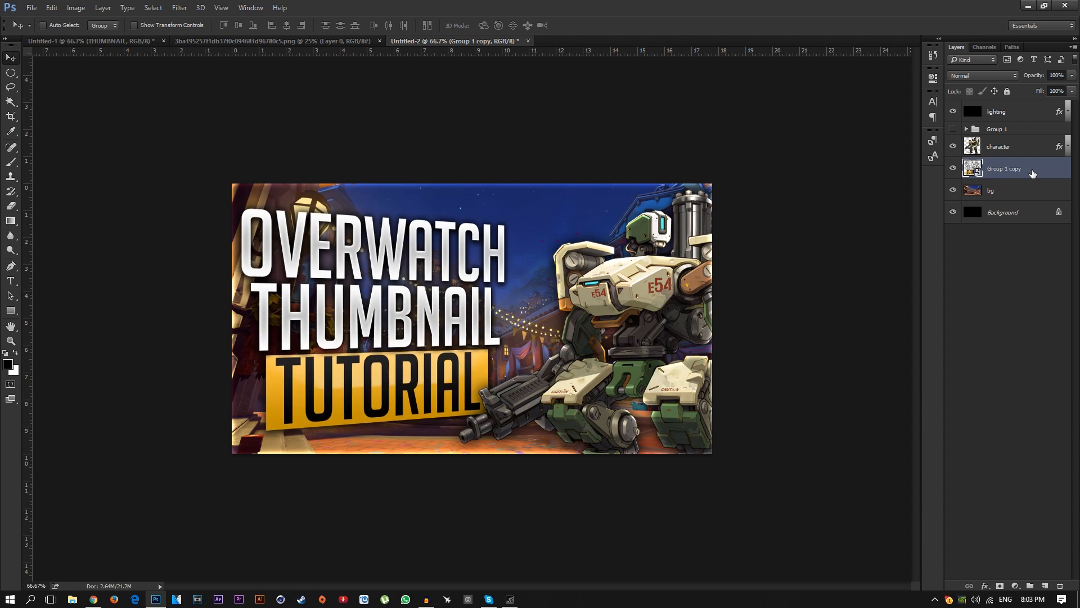
click(1018, 150)
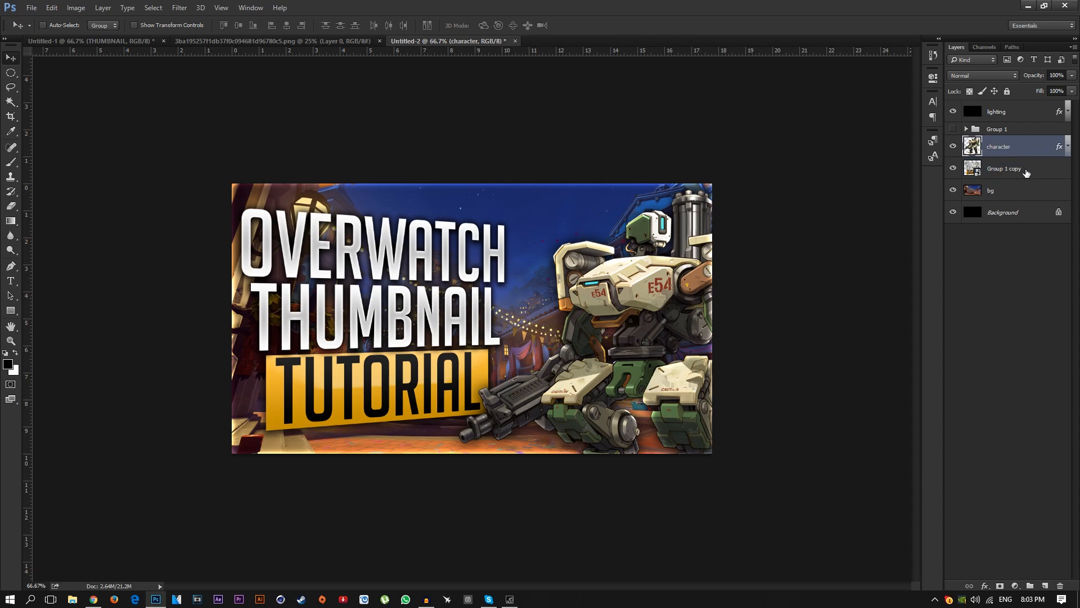
click(1003, 131)
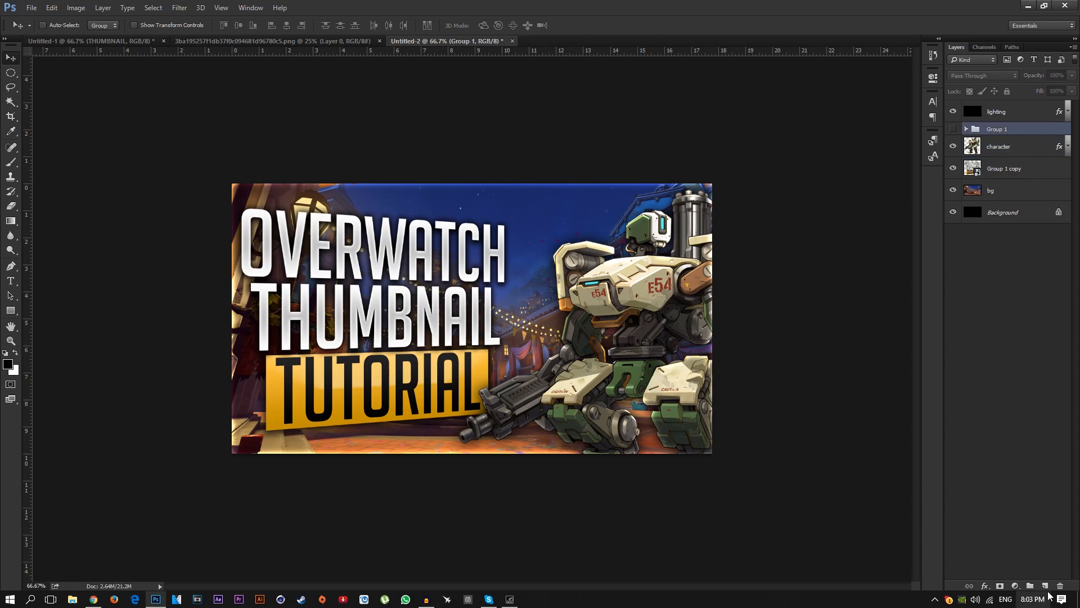
click(1045, 586)
double_click(1000, 134)
key(BackSpace)
text(lighting2)
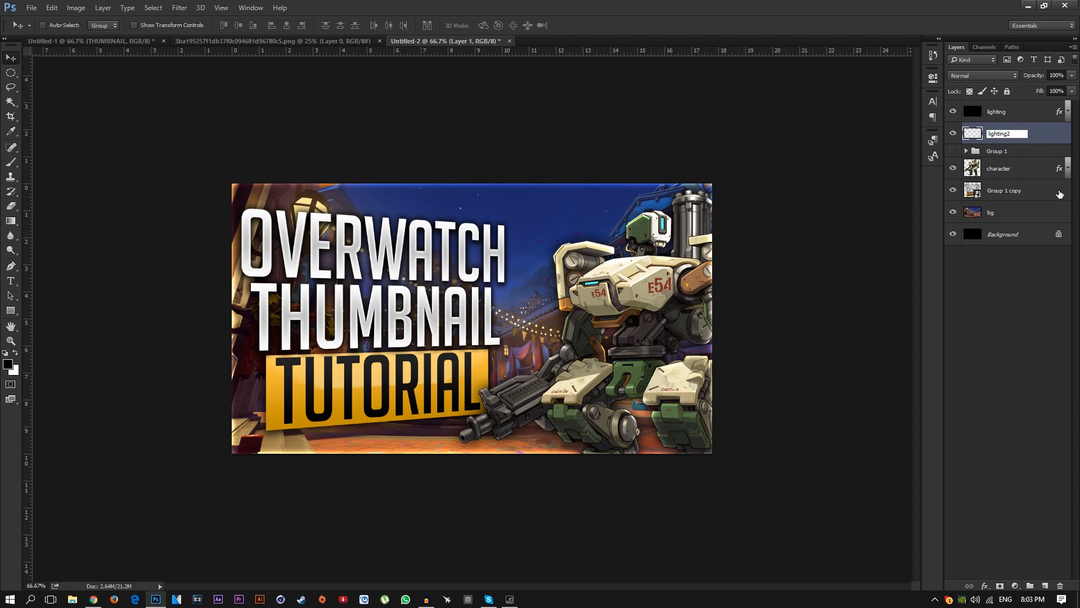
key(Return)
- Ready the Brush tool with a golden yellow foreground colour (#ffc600)
key(b)
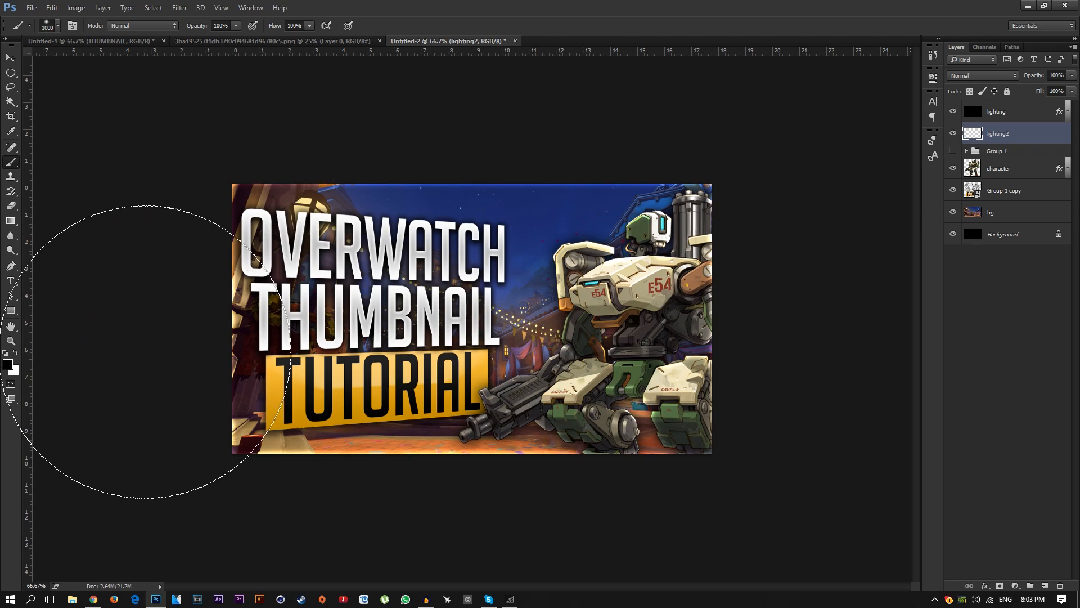
click(7, 364)
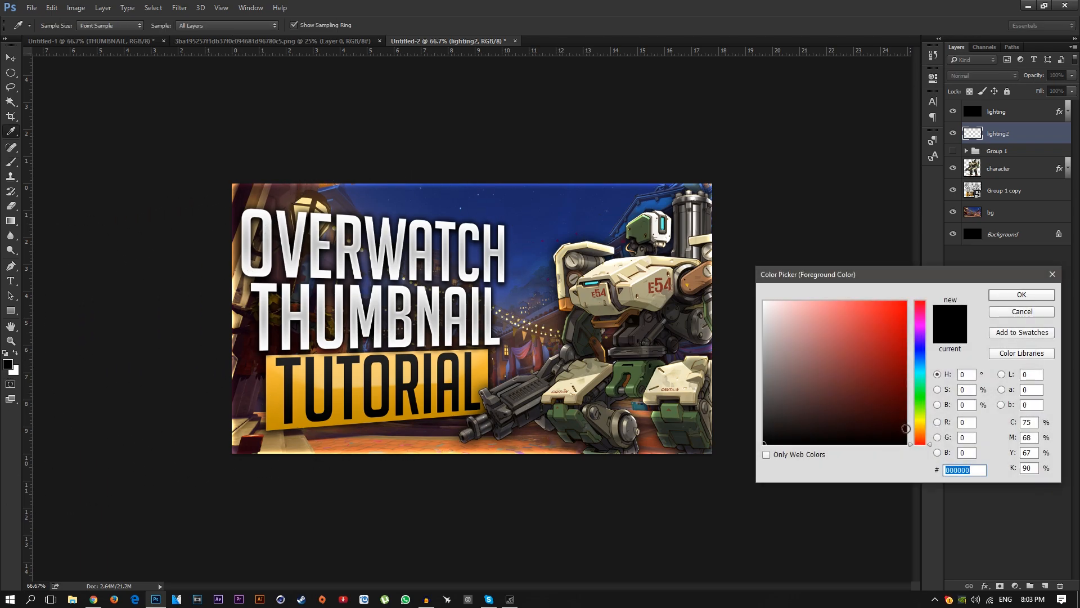
drag(924, 429, 924, 426)
drag(880, 330, 907, 300)
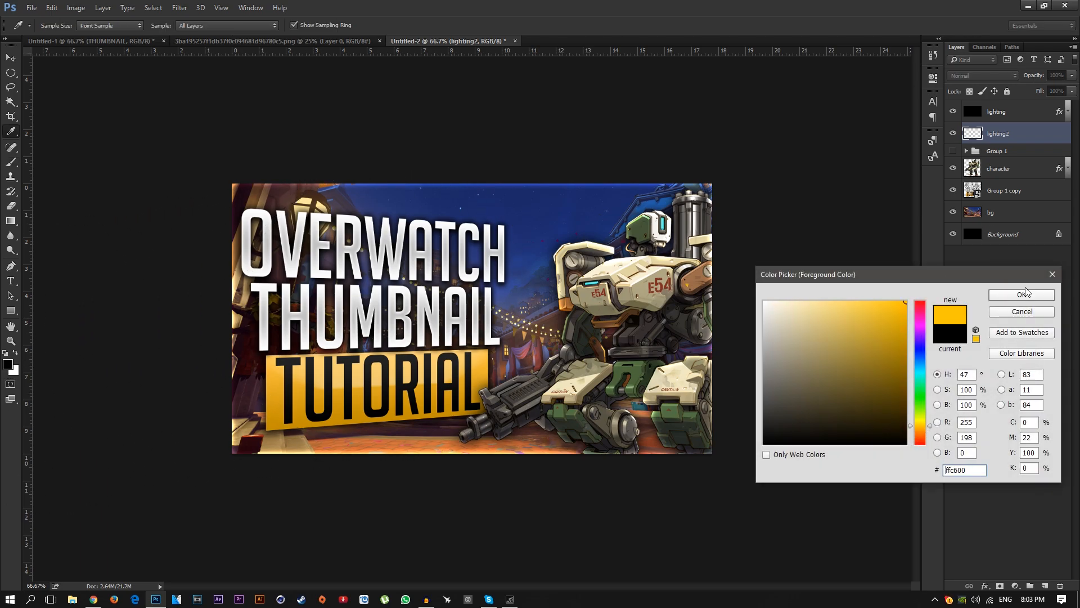
click(1024, 294)
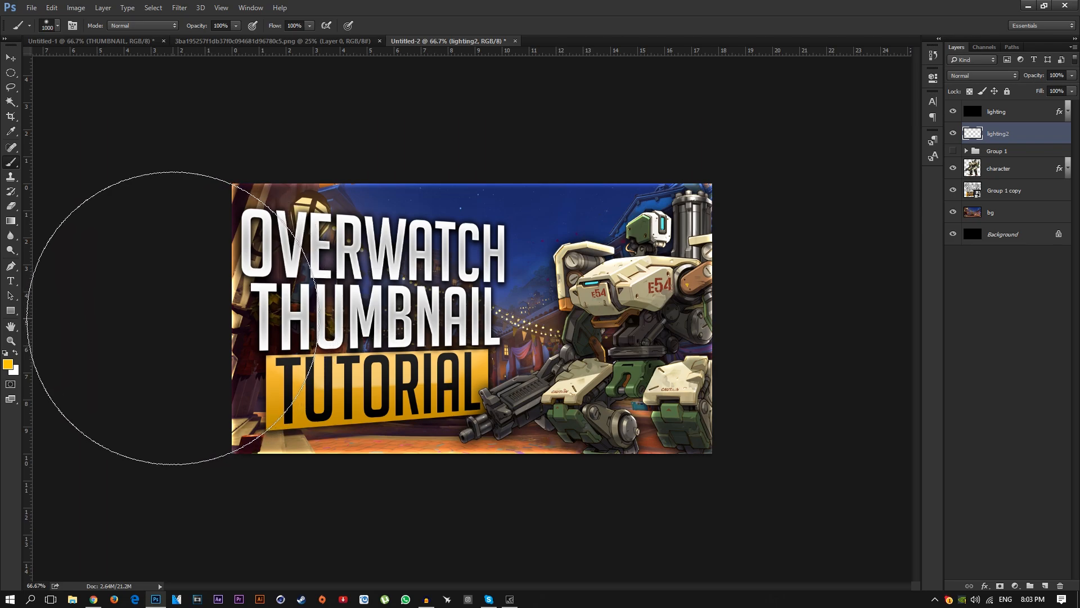
- Paint a yellow glow over the image's left edge with the 1000 px soft brush and set lighting2's blend mode to Screen
click(173, 318)
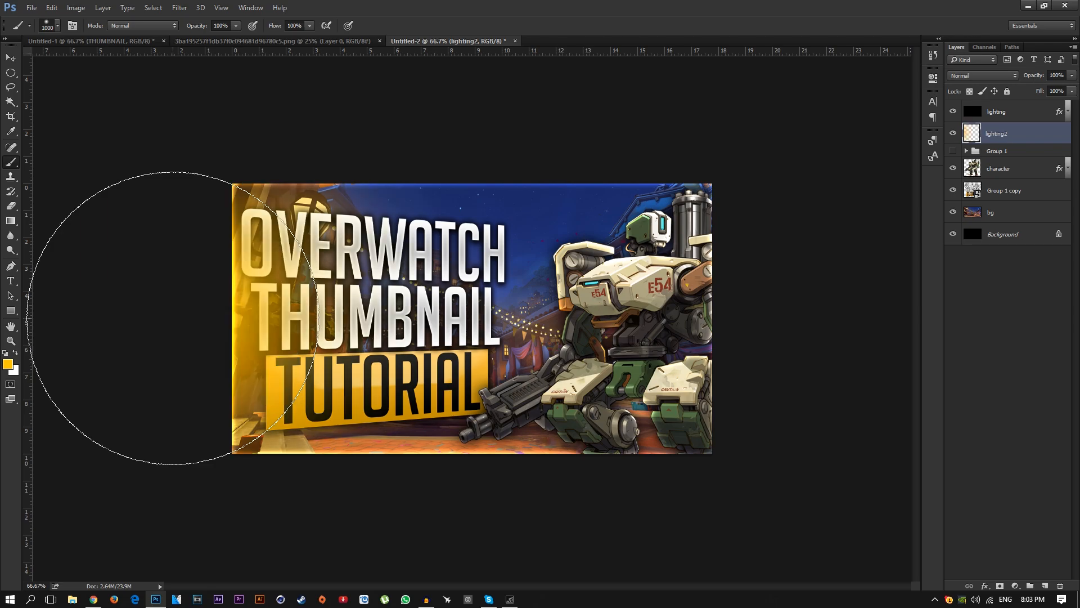
click(979, 76)
click(963, 160)
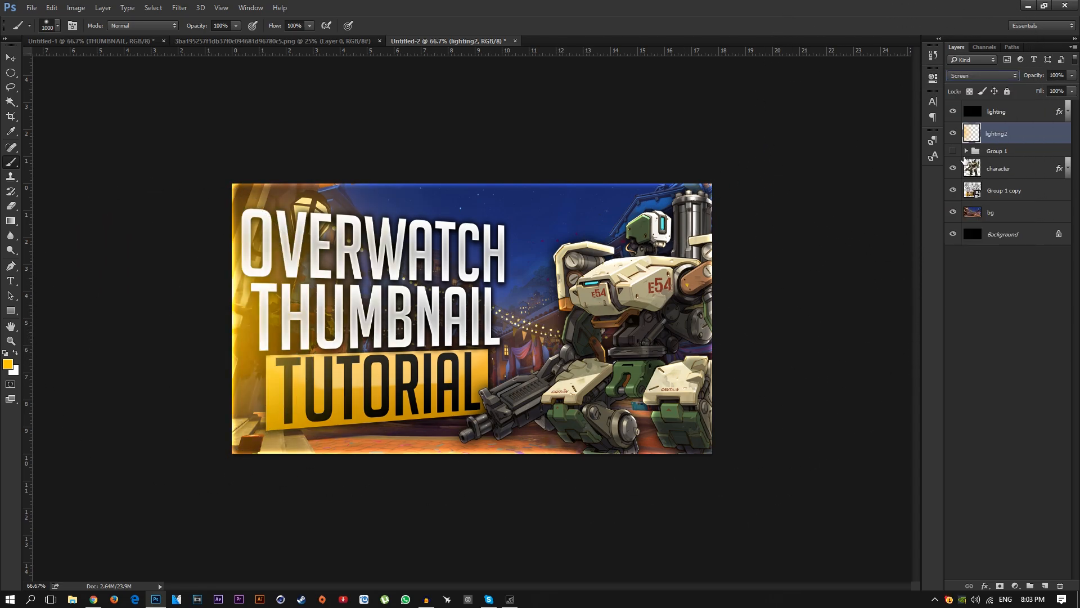
- Set the lighting2 layer's opacity to 35%, trying 50% and 40% for comparison
click(1057, 75)
text(35)
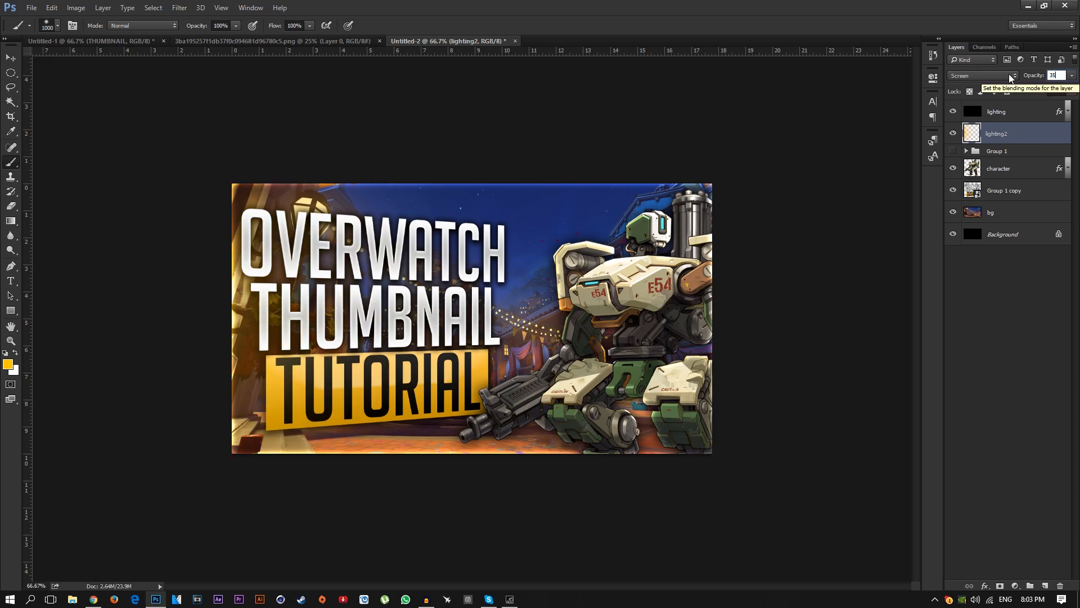
key(BackSpace)
key(BackSpace)
text(50)
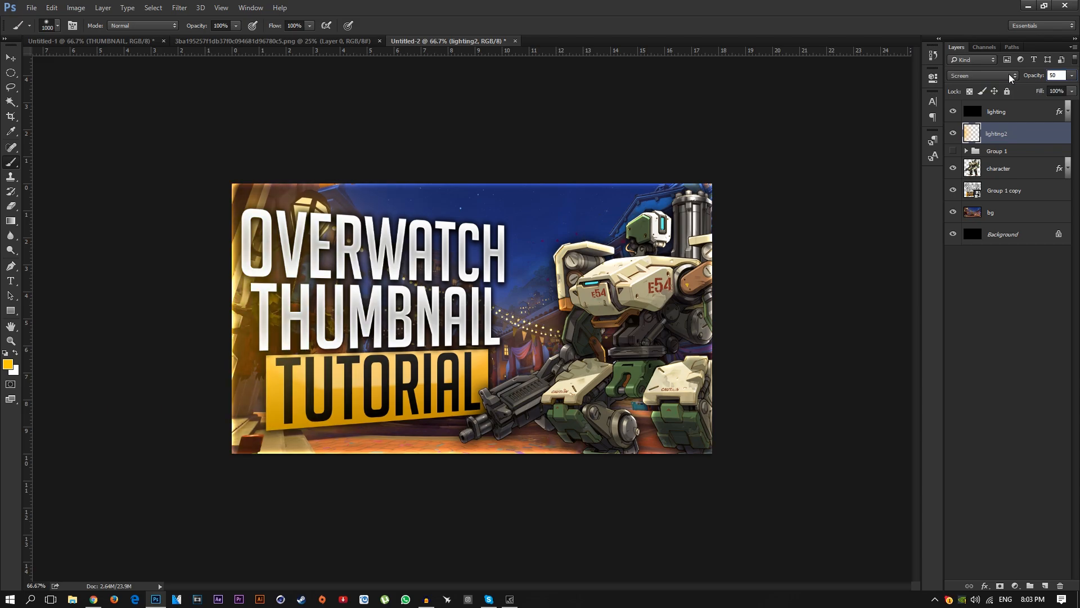
key(BackSpace)
key(BackSpace)
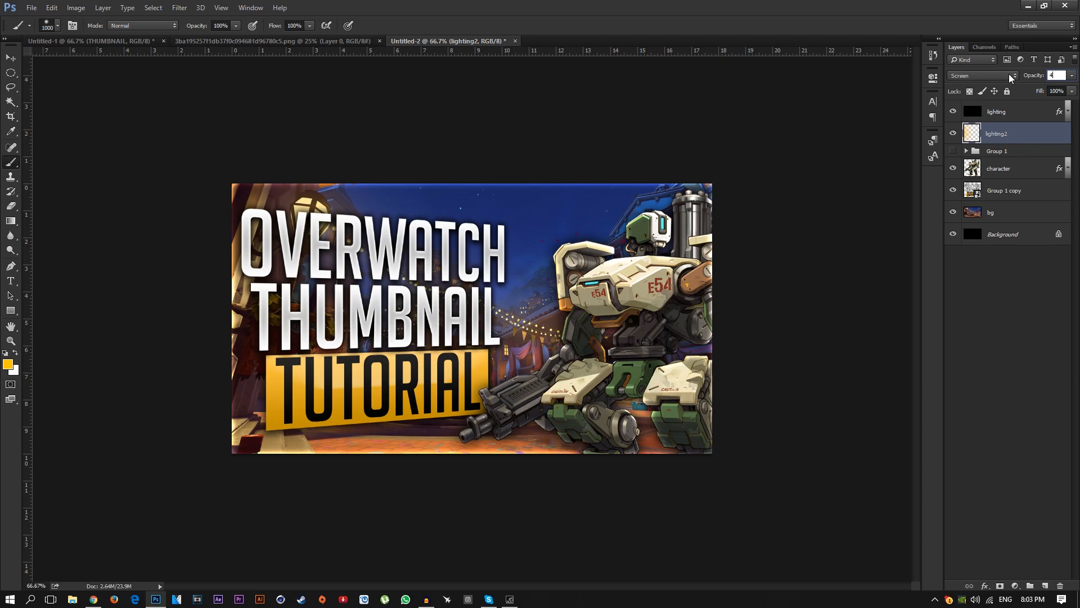
text(40)
key(BackSpace)
key(BackSpace)
text(35)
key(Return)
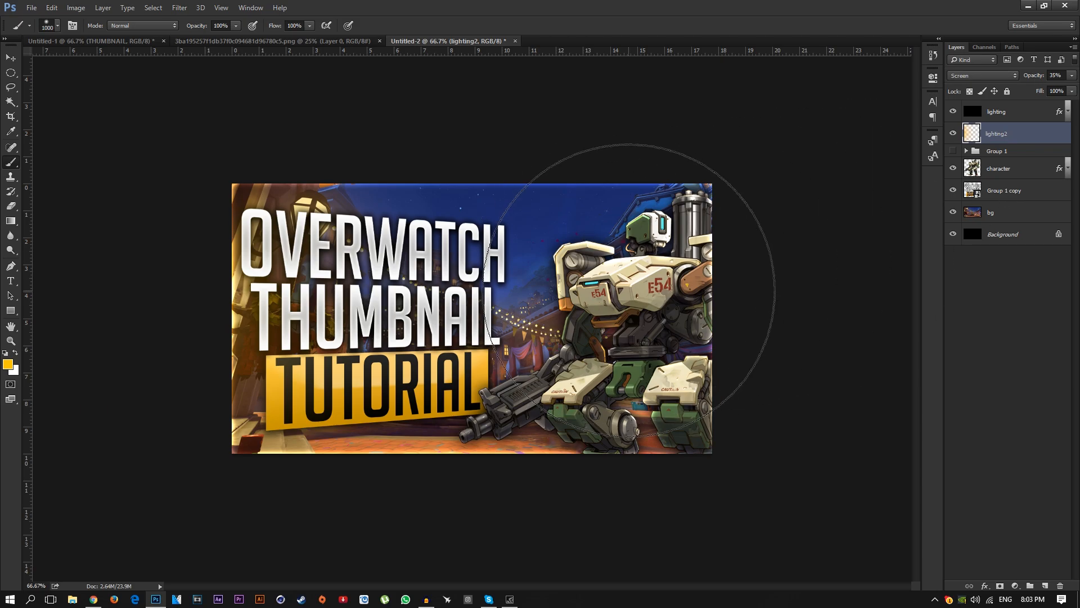
- Create a new layer above lighting2 and name it Lighting 3
click(1044, 586)
double_click(998, 134)
text(Li)
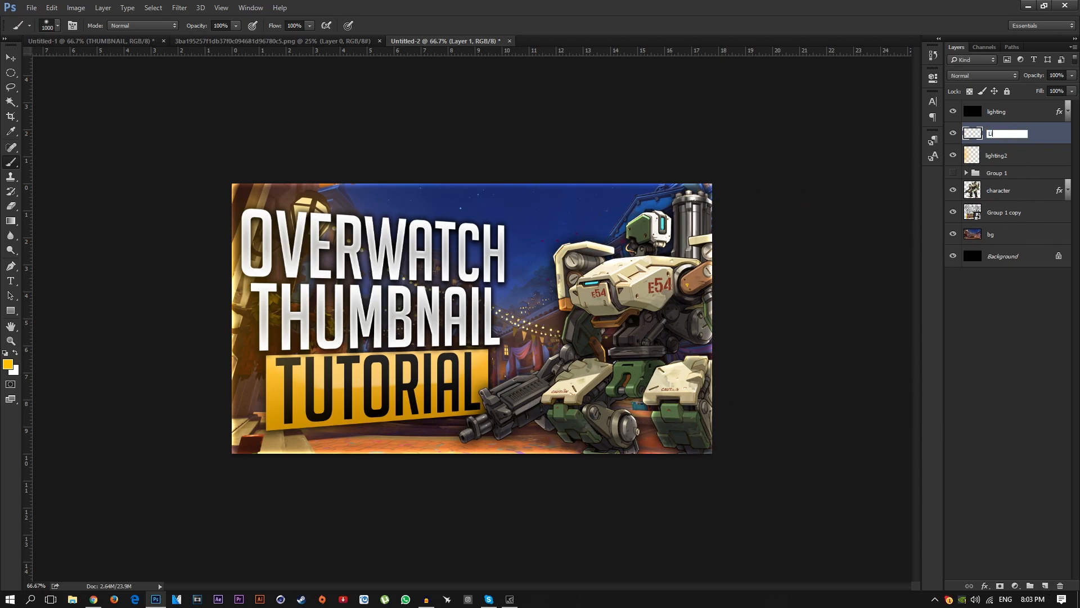
text(ghting 3)
key(Return)
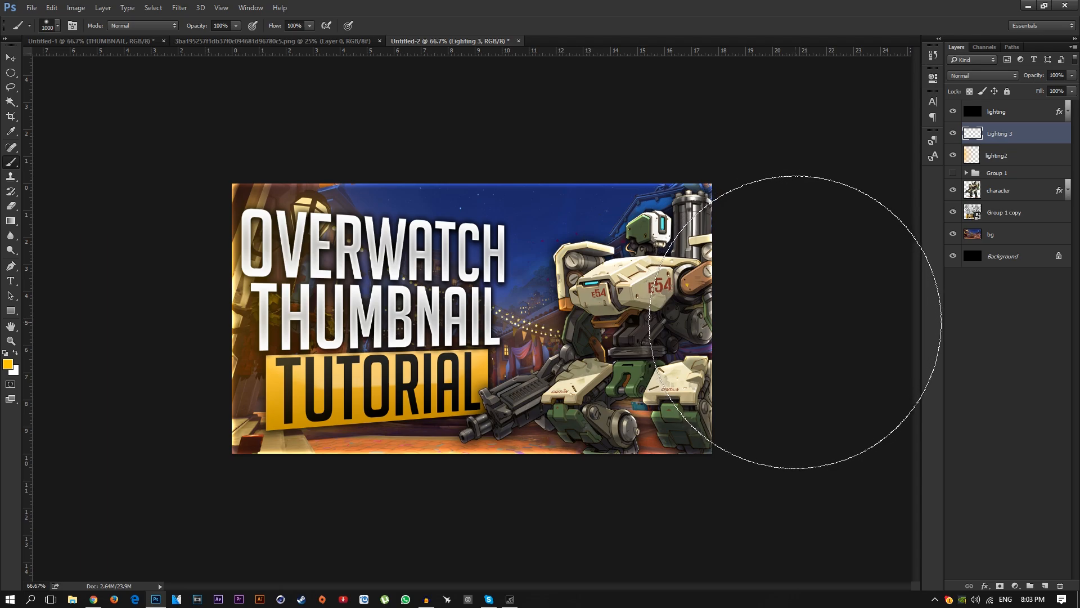
- Paint a golden yellow glow over the image's right edge with the 1000 px soft brush and set Lighting 3's blend mode to Screen
click(791, 319)
click(972, 75)
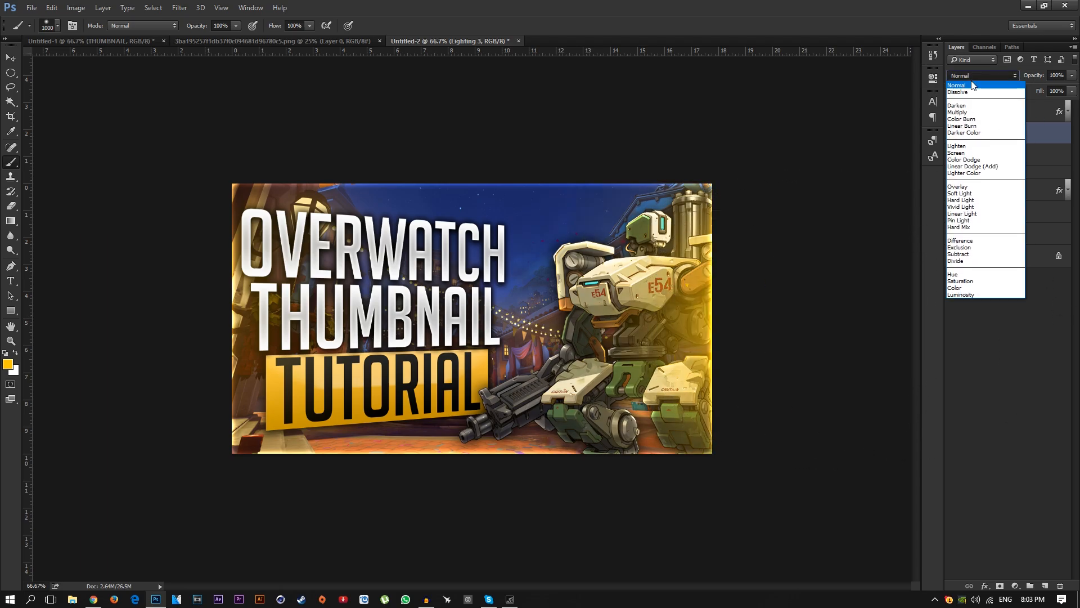
click(962, 153)
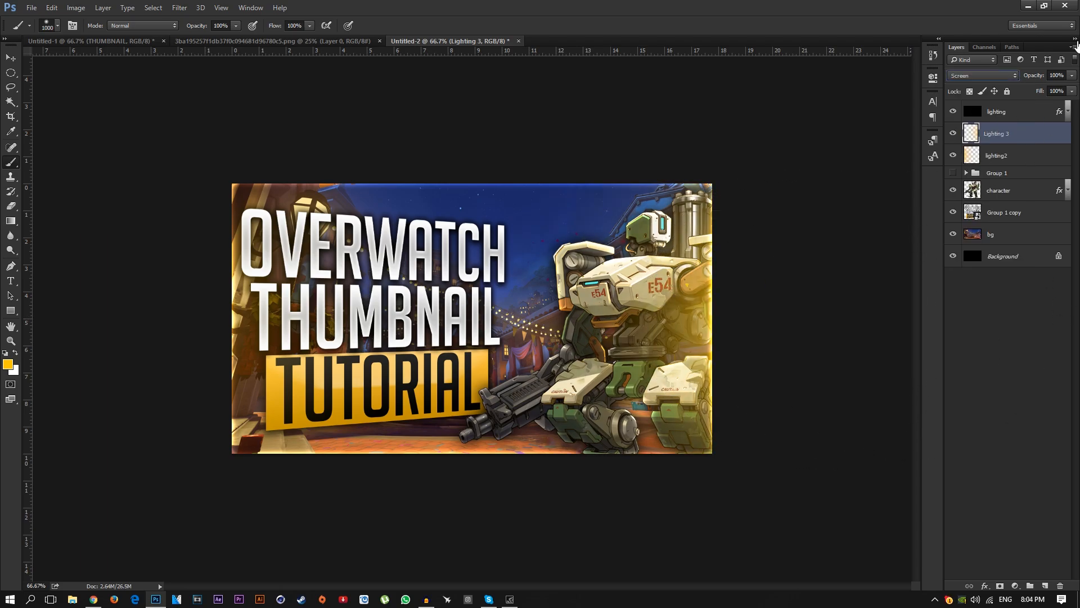
- Set the Lighting 3 layer's opacity to 20%
drag(1065, 75, 998, 73)
key(BackSpace)
text(8)
key(BackSpace)
text(20)
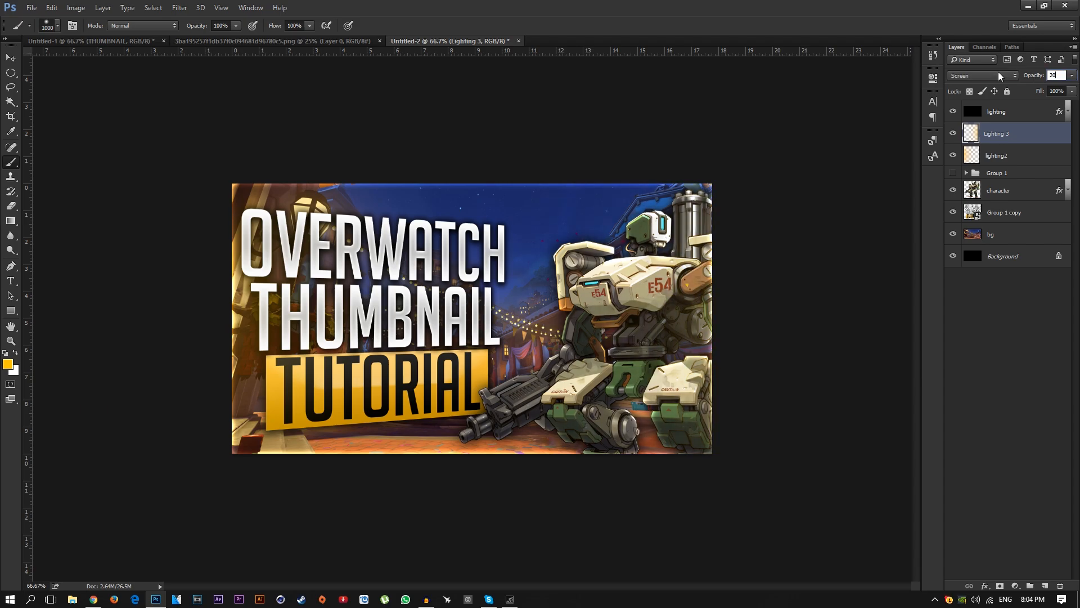
key(Return)
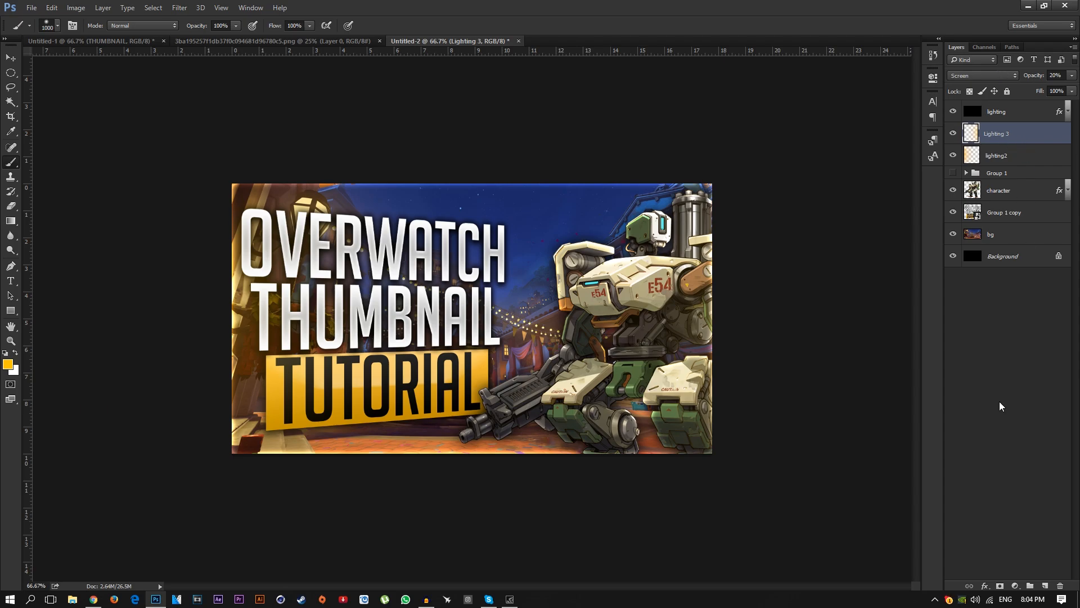
- Add a Color Lookup adjustment layer above Lighting 3 using the Crisp_Warm.look 3DLUT file
click(1018, 588)
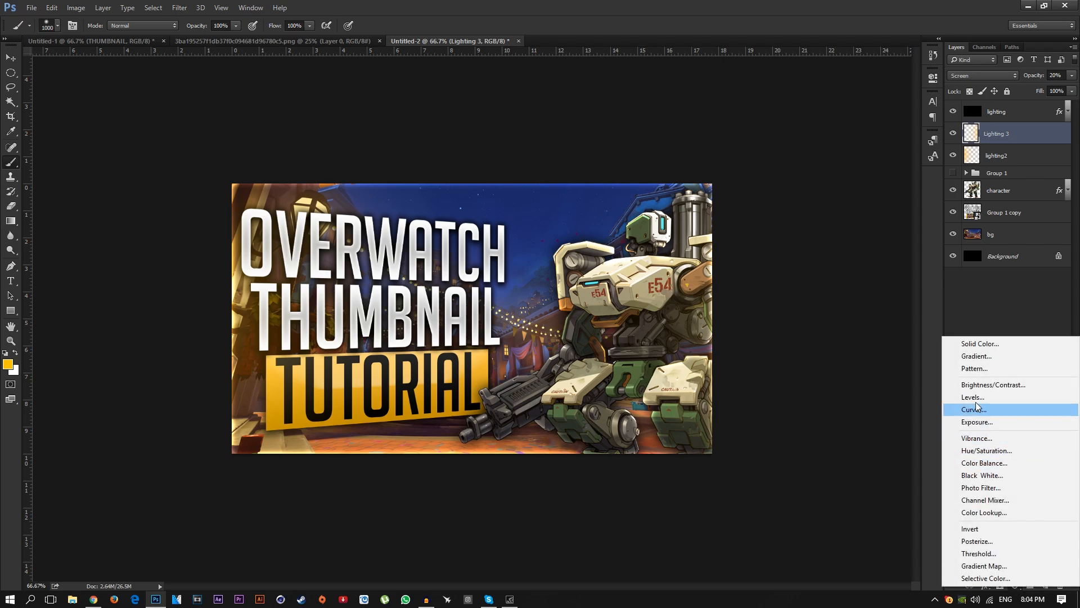
click(981, 513)
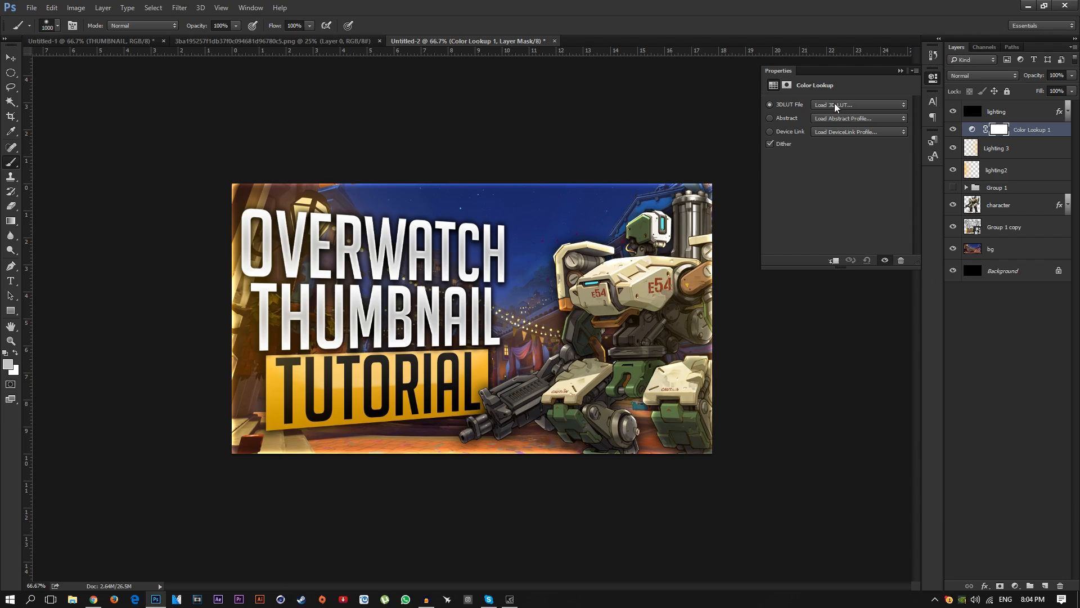
click(835, 104)
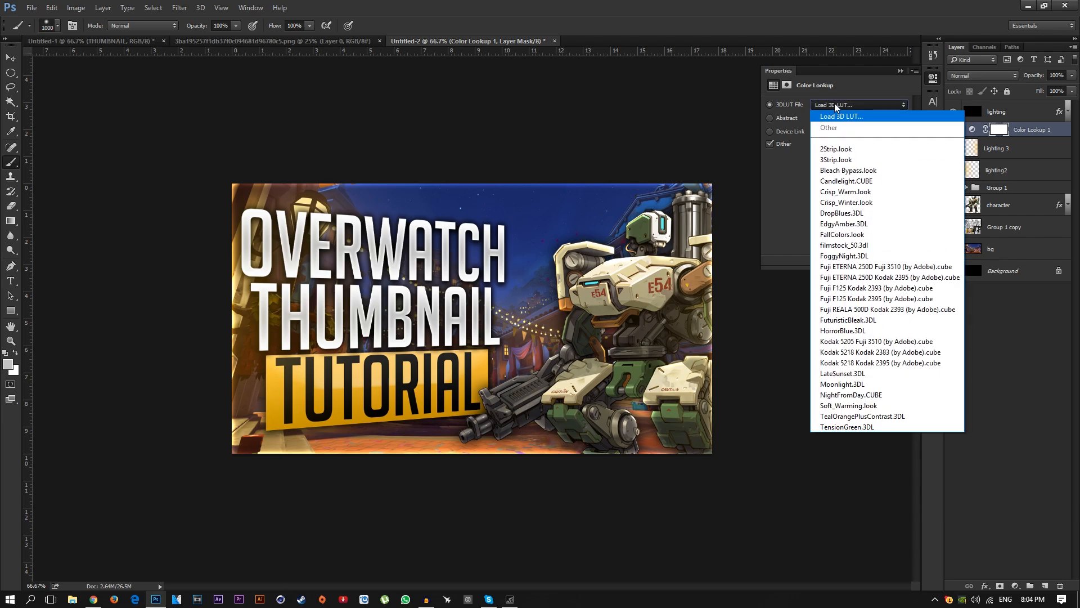
click(852, 192)
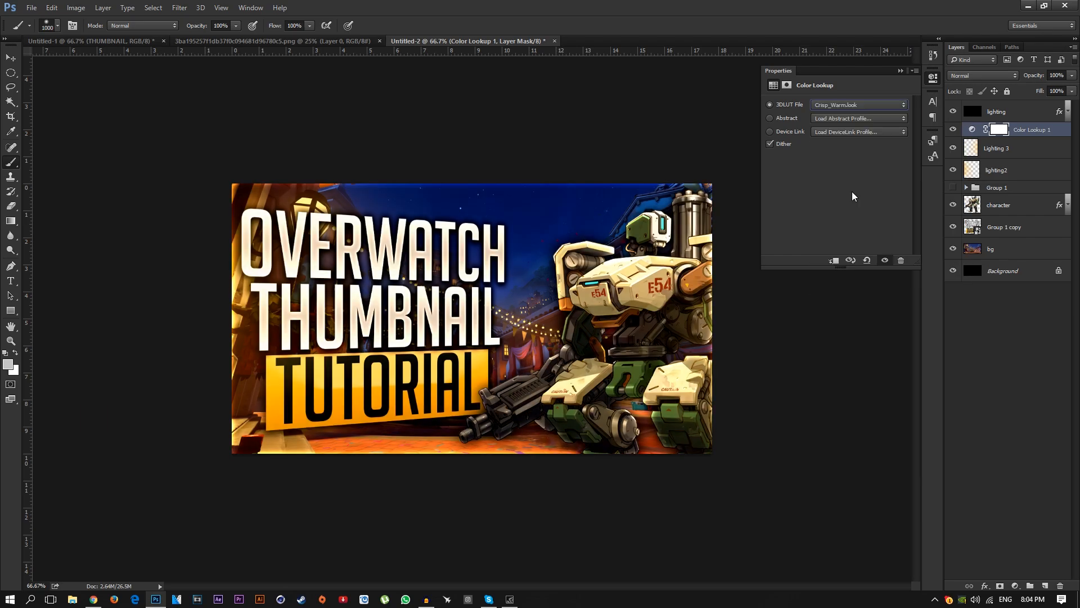
click(901, 71)
- Set the Color Lookup layer's opacity to 35% and toggle its visibility to compare the image with and without it
click(1063, 75)
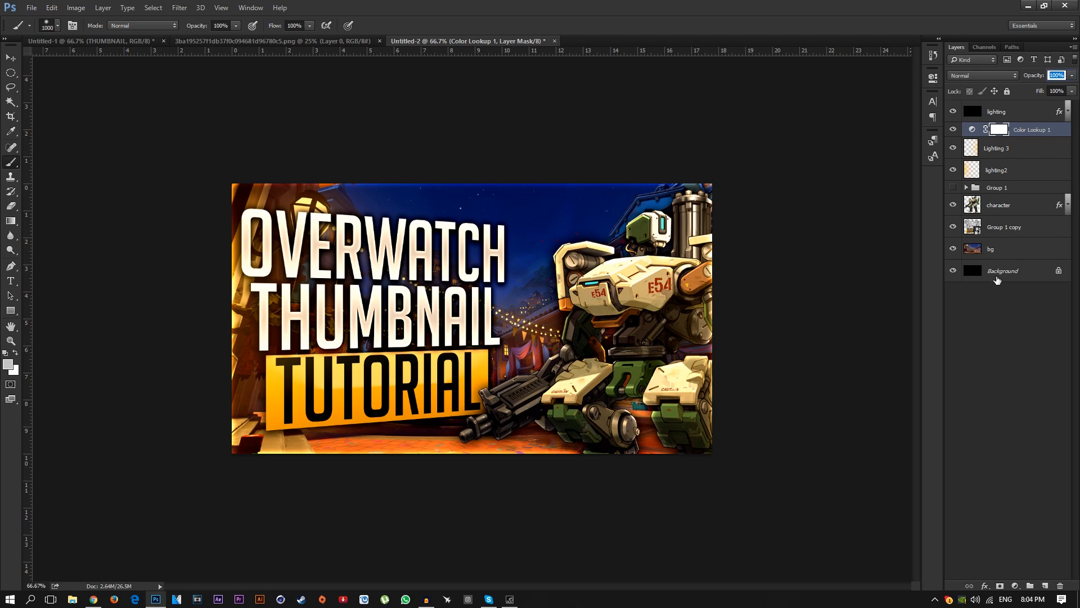
text(35)
key(Return)
click(951, 129)
click(952, 130)
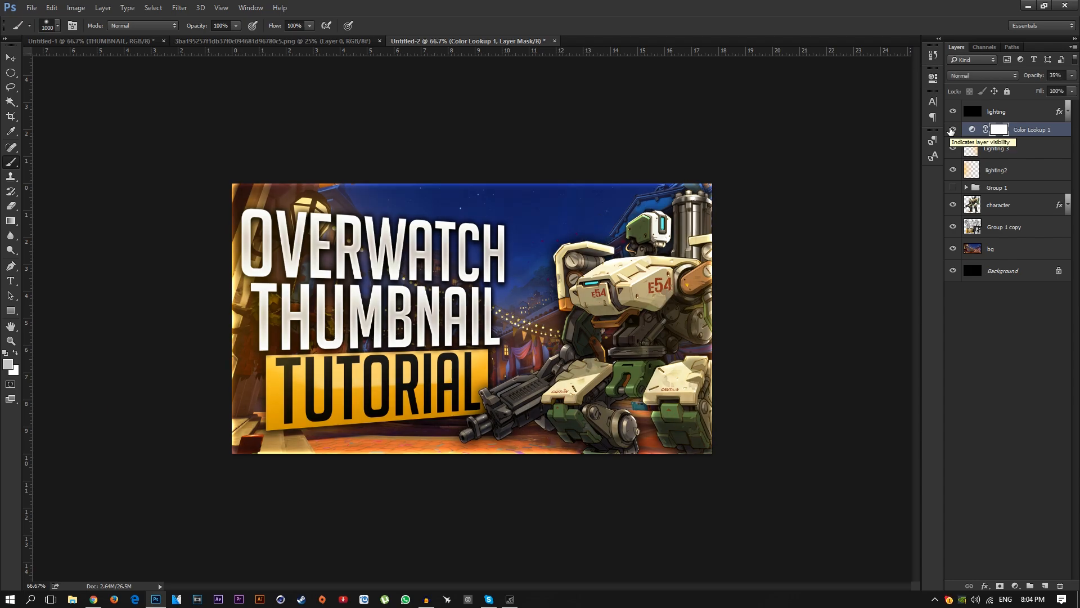
click(951, 130)
click(952, 130)
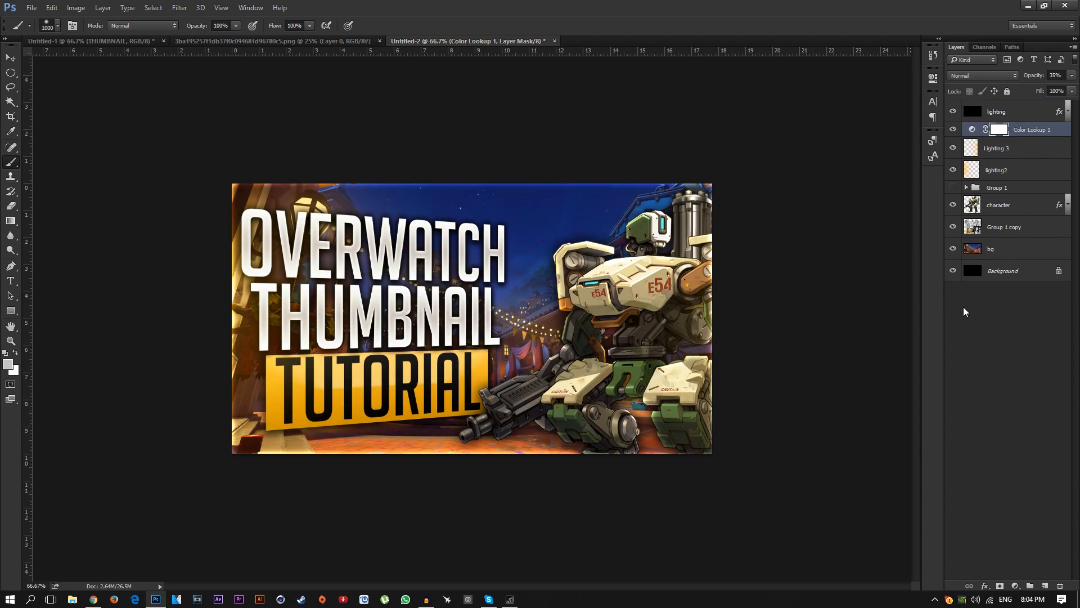